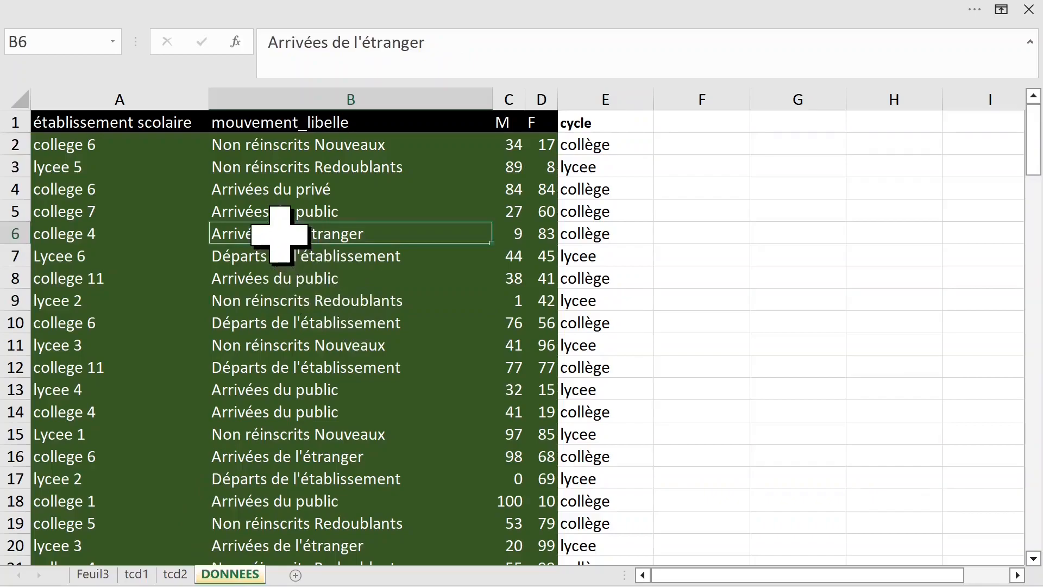
Insert the suggested PivotTable summing M by mouvement_libelle and cycle from the DONNEES data.
key("Escape")
key("ctrl+q")
left_click(717, 390)
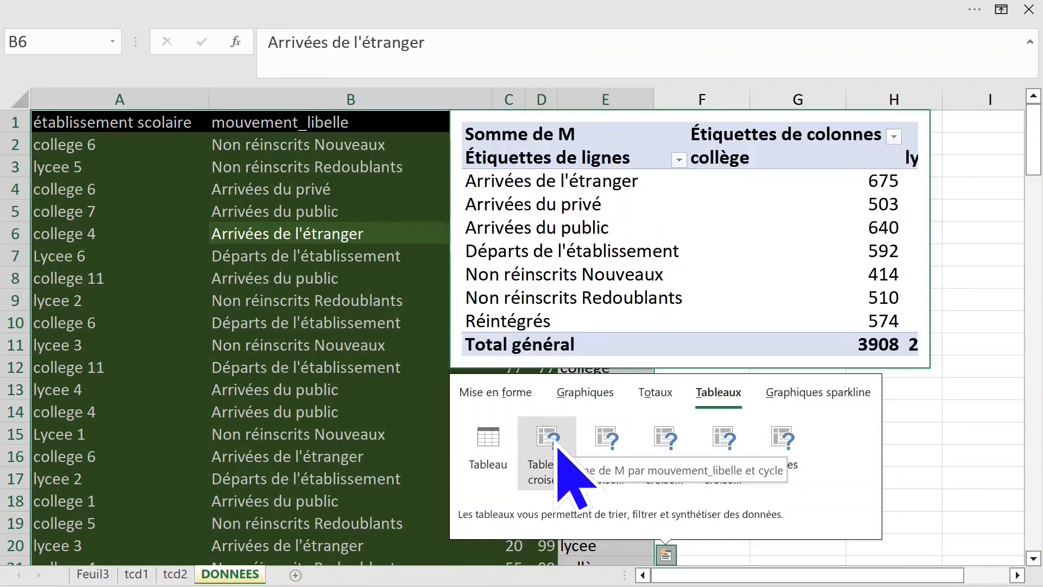
left_click(549, 443)
Rebuild the PivotTable without mouvement_libelle, using cycle as row labels and the sums of M and F as values.
left_click(700, 347)
left_click(701, 280)
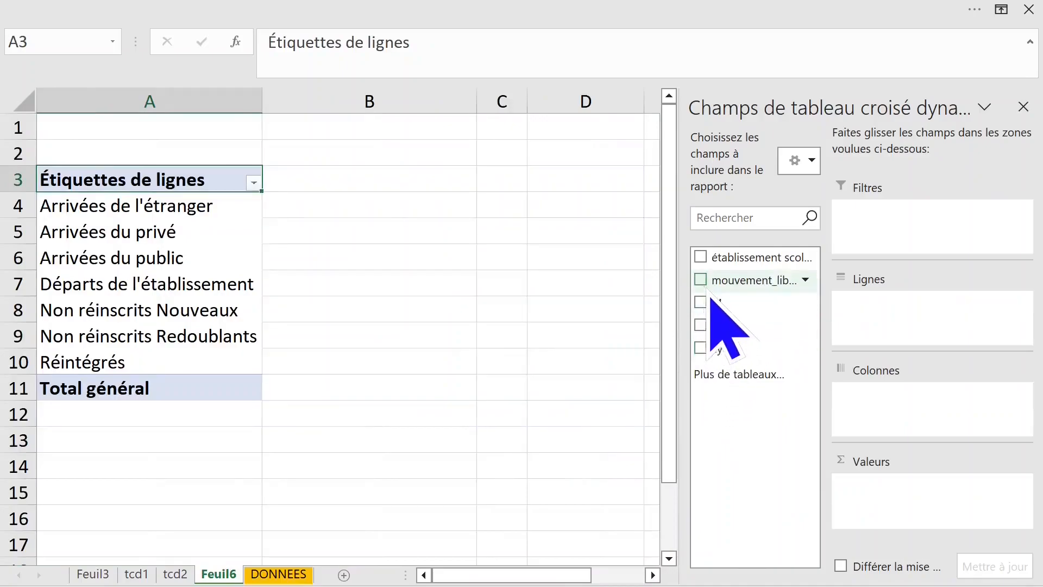
left_click(700, 348)
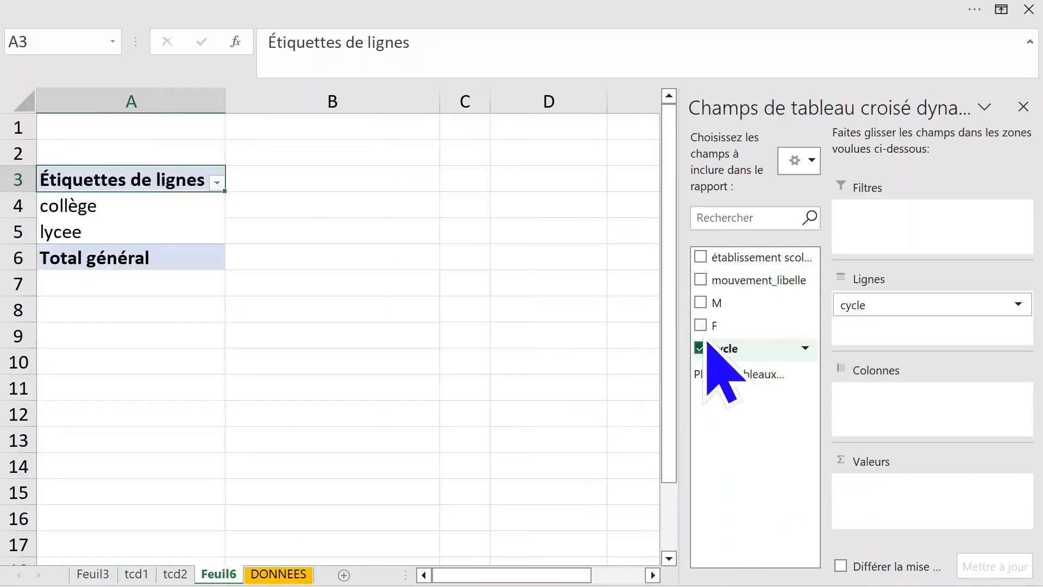
left_click(701, 303)
left_click(701, 325)
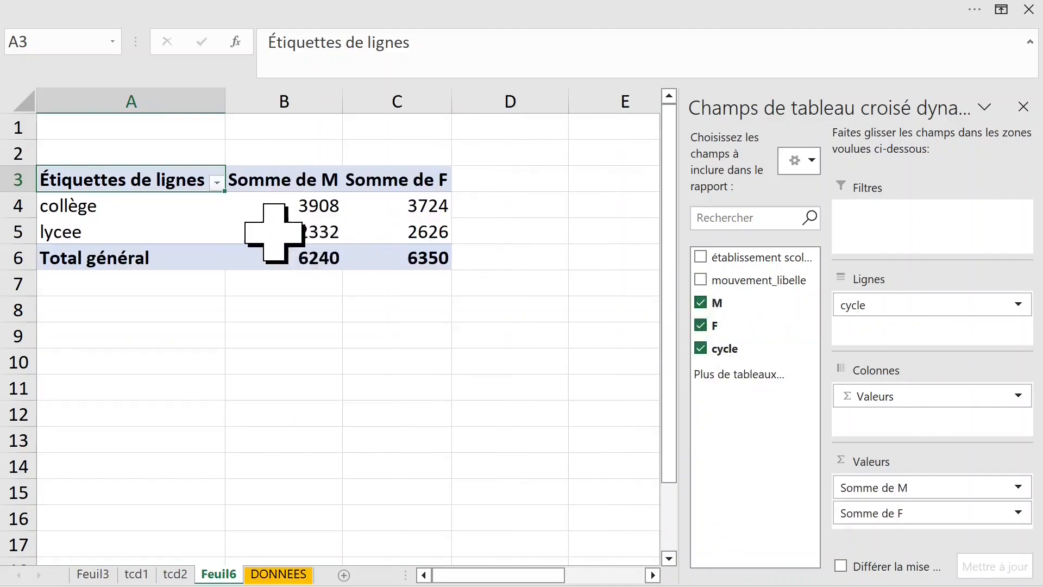
Move the cycle field from the PivotTable's rows to its columns.
left_click(179, 213)
left_click(296, 232)
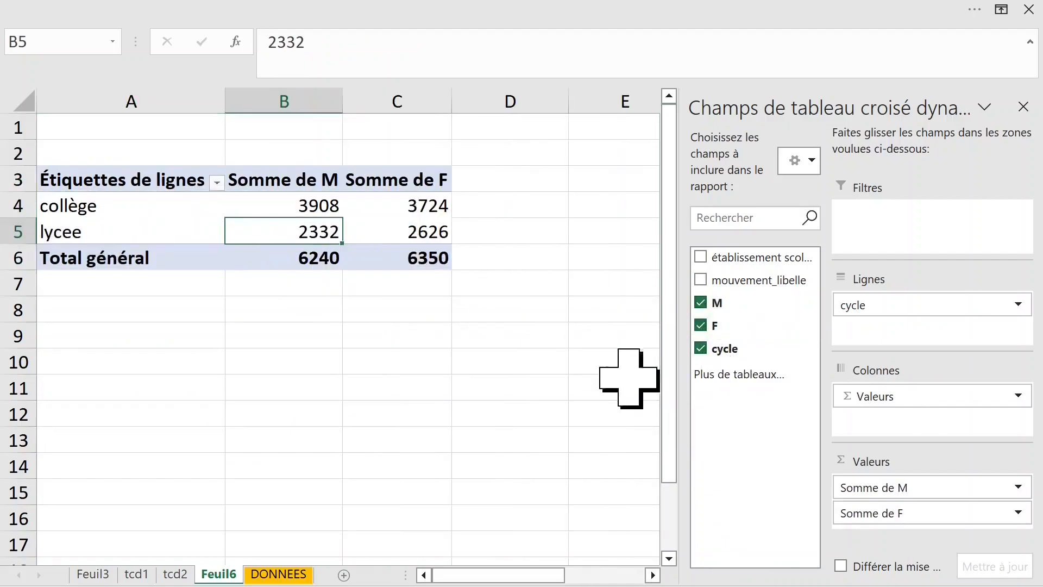
left_click_drag(894, 304, 902, 397)
left_click(413, 359)
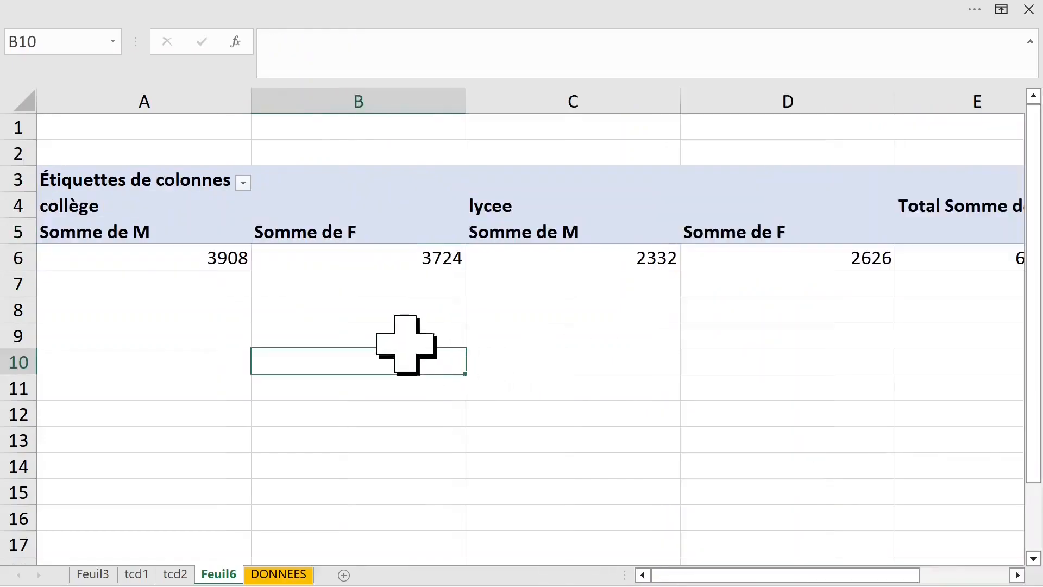
Show the PivotTable field list again and return the cycle field to the rows.
right_click(383, 234)
left_click(495, 530)
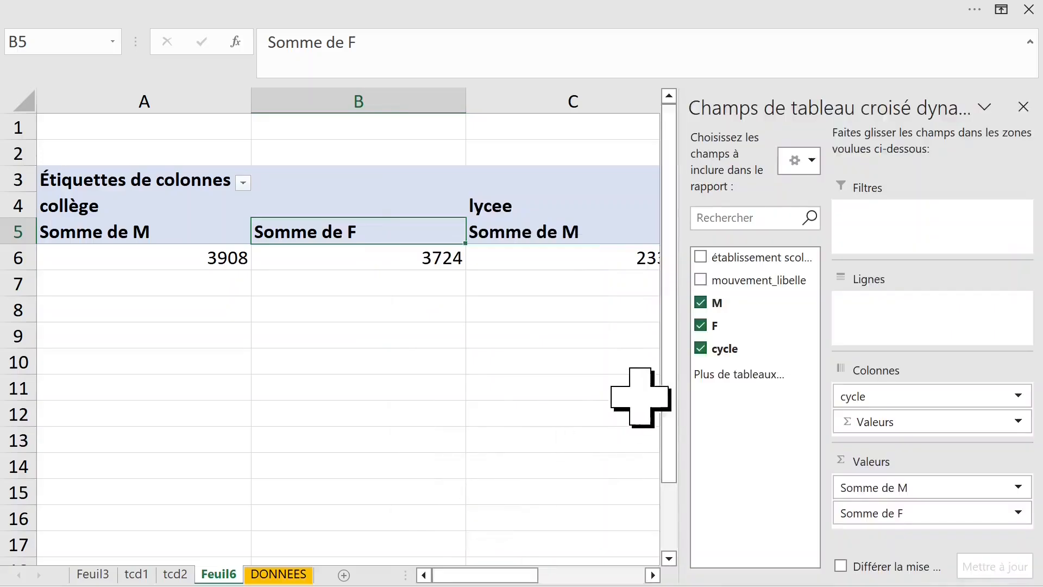
left_click_drag(920, 397, 917, 402)
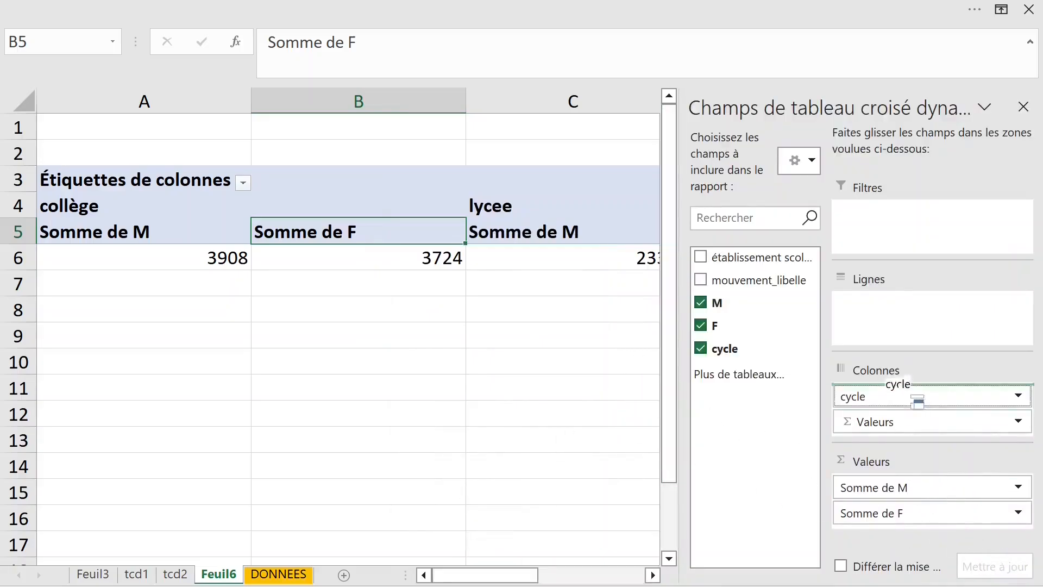
left_click_drag(910, 342, 899, 288)
left_click(288, 182)
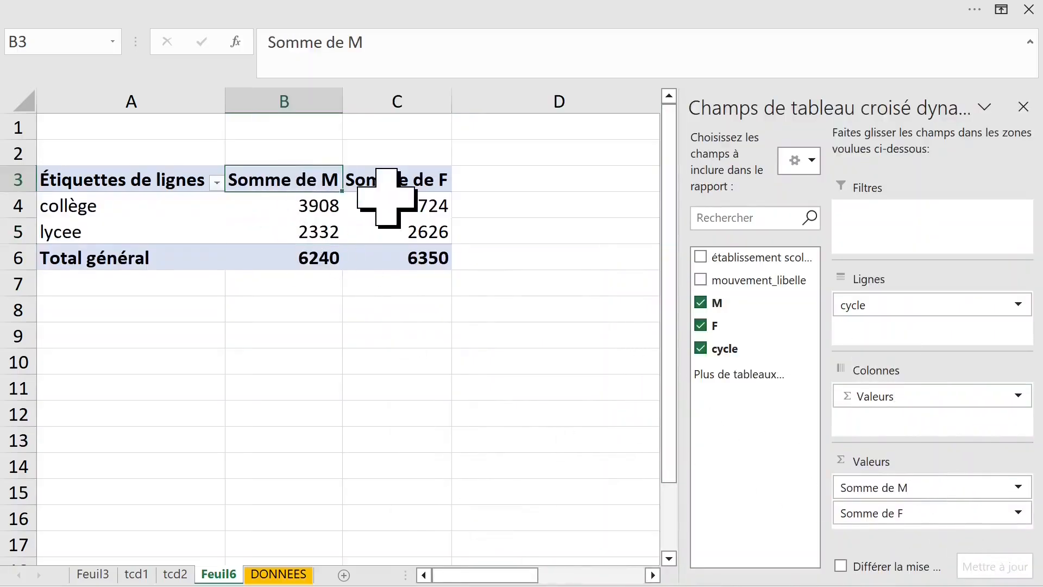
left_click(299, 201)
left_click_drag(288, 181, 372, 256)
left_click(302, 209)
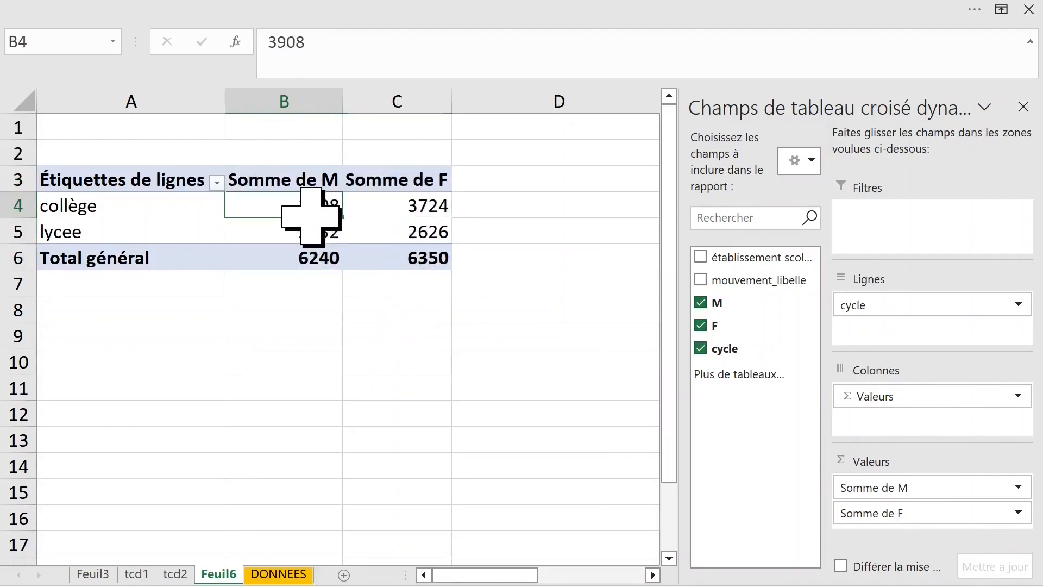
left_click(288, 183)
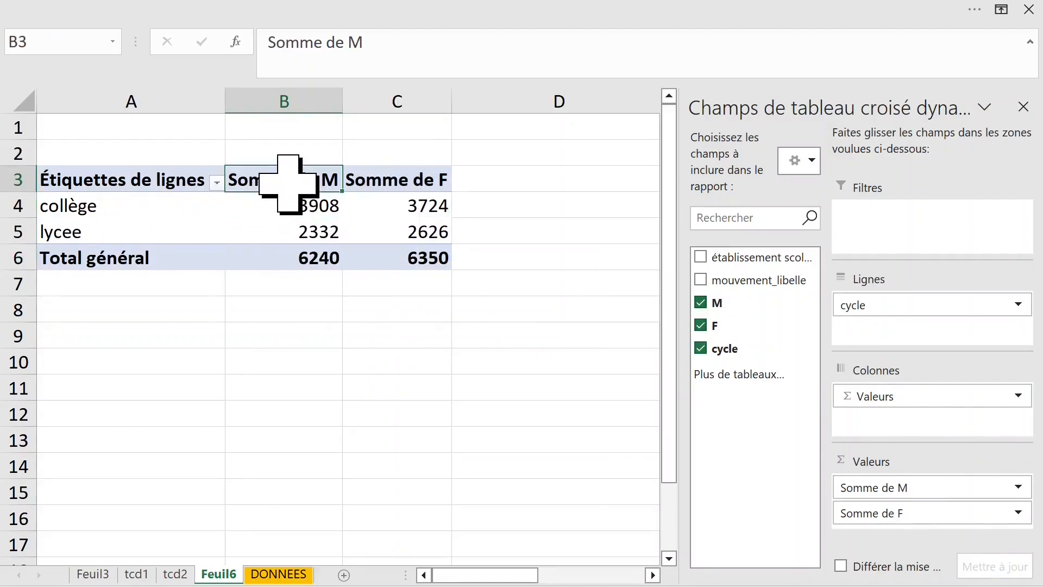
left_click(284, 109)
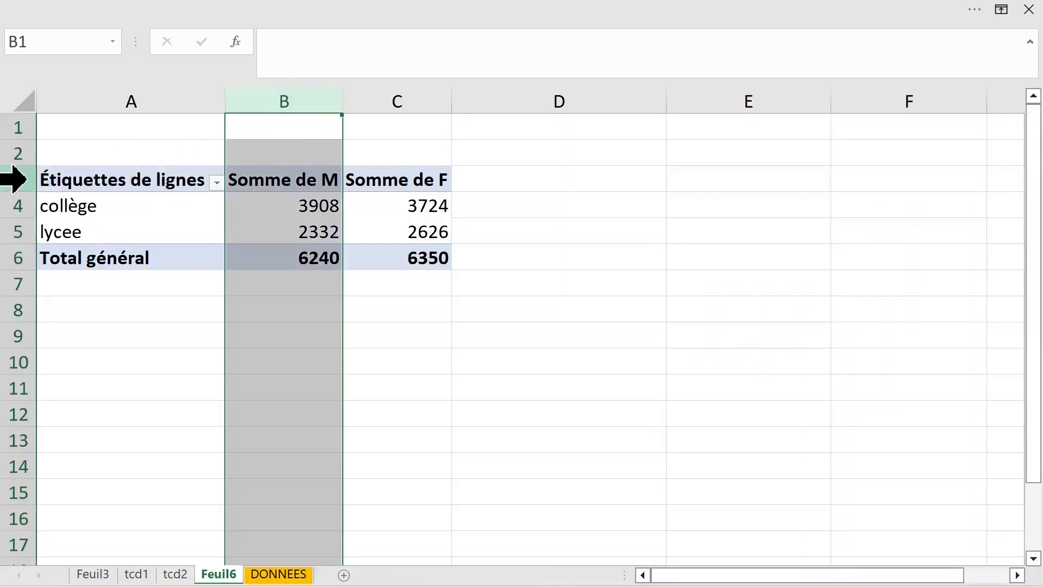
Fill the "Somme de M" header cell B3 with yellow.
left_click(288, 180)
left_click(282, 10)
left_click(239, 113)
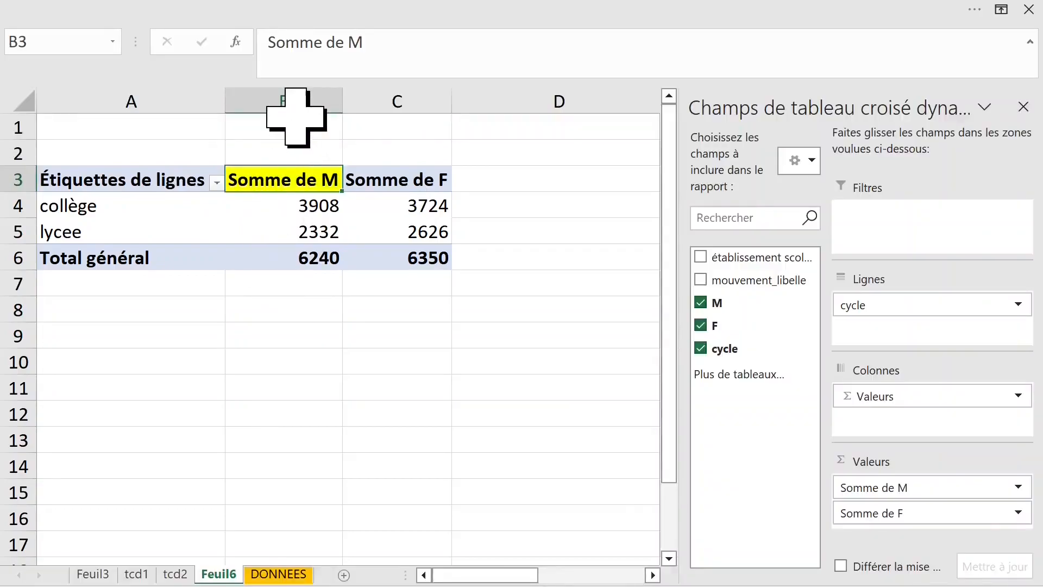
Open the value field settings from the "Somme de M" header and summarize M by Max.
double_click(289, 179)
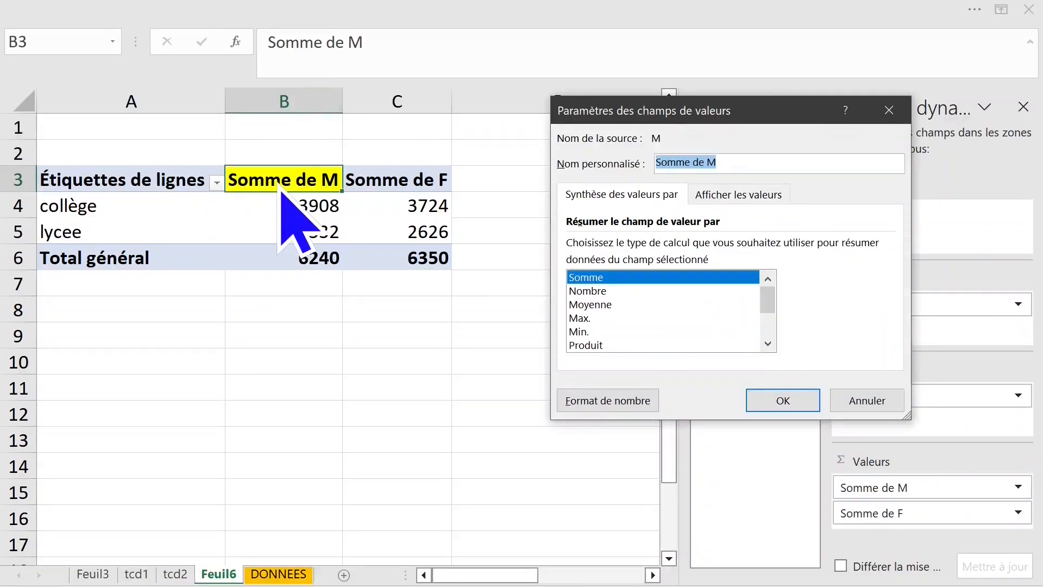
left_click(581, 319)
left_click(780, 400)
left_click(284, 284)
Open the value field settings from the "Somme de F" header and summarize F by Max.
left_click(379, 179)
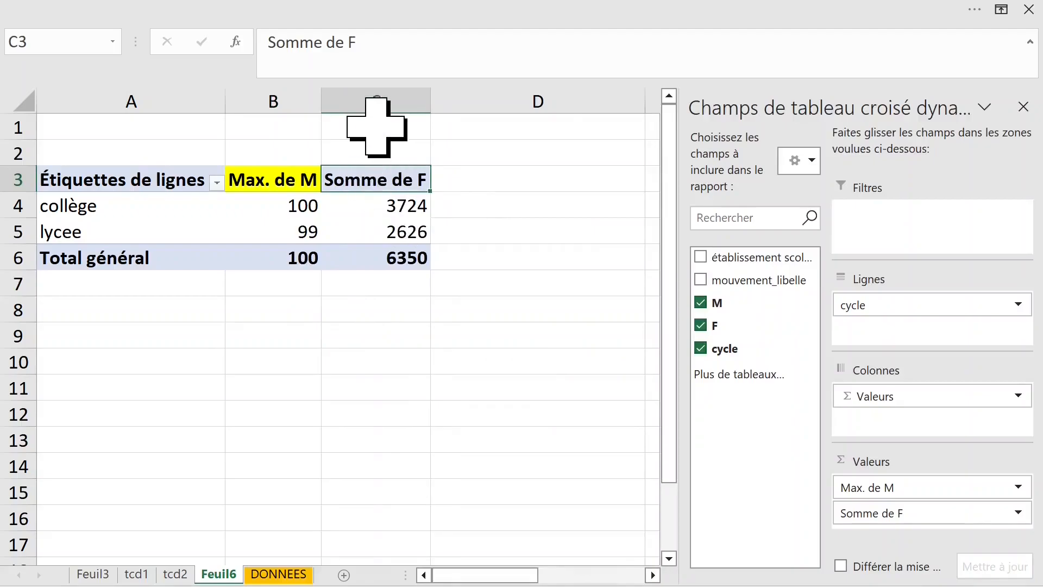
double_click(377, 174)
left_click(652, 319)
left_click(783, 401)
left_click(435, 353)
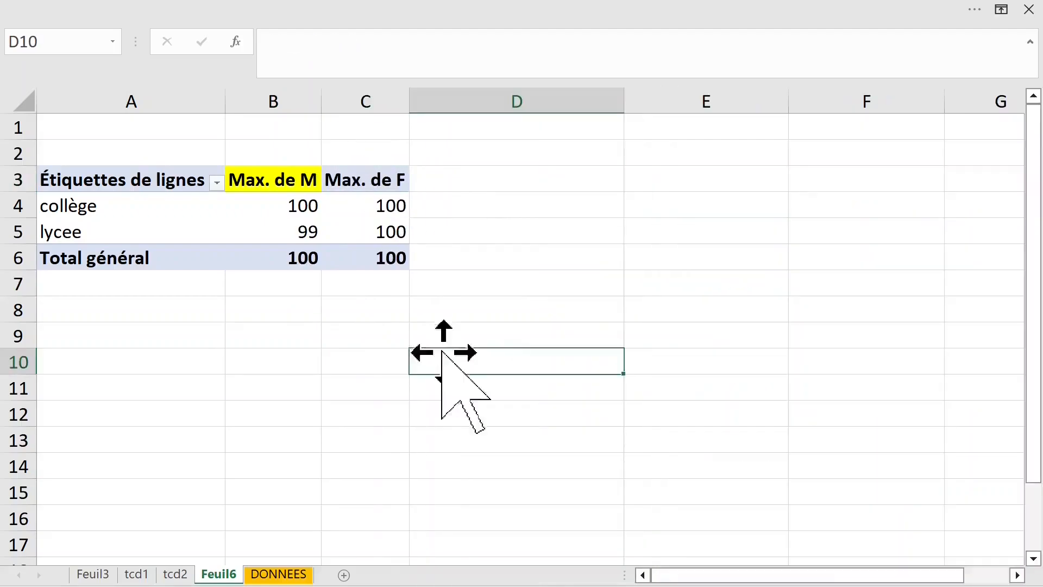
Undo the Max summaries of both M and F.
left_click(291, 214)
left_click(369, 209)
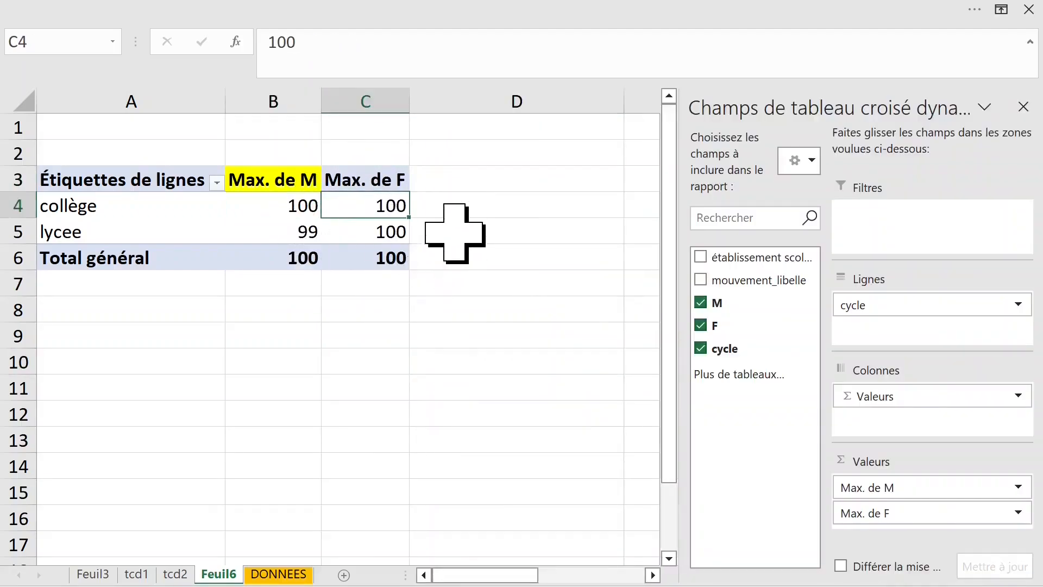
left_click(435, 211)
left_click(369, 209)
key("ctrl+z")
key("ctrl+z")
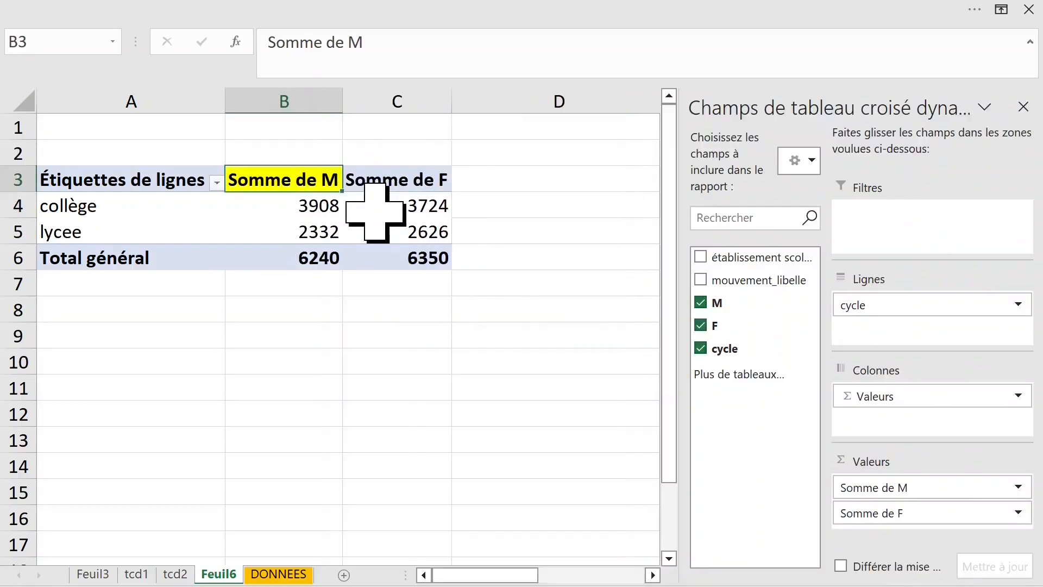
Summarize the M values by Max directly from the collège value cell B4.
left_click(291, 206)
left_click(283, 106)
left_click(261, 209)
left_click(275, 228)
left_click(275, 209)
right_click(279, 214)
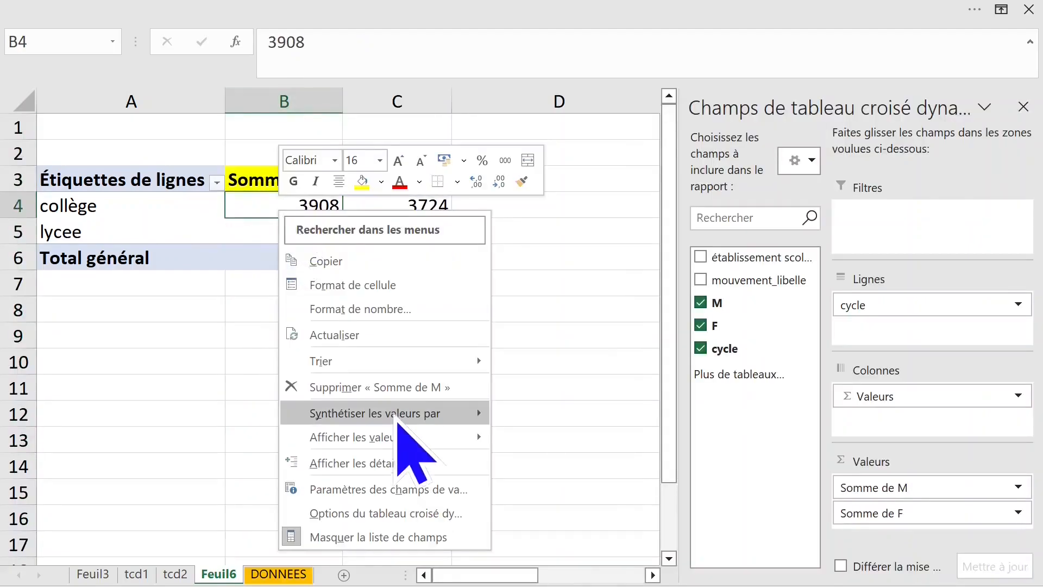
mouse_move(402, 420)
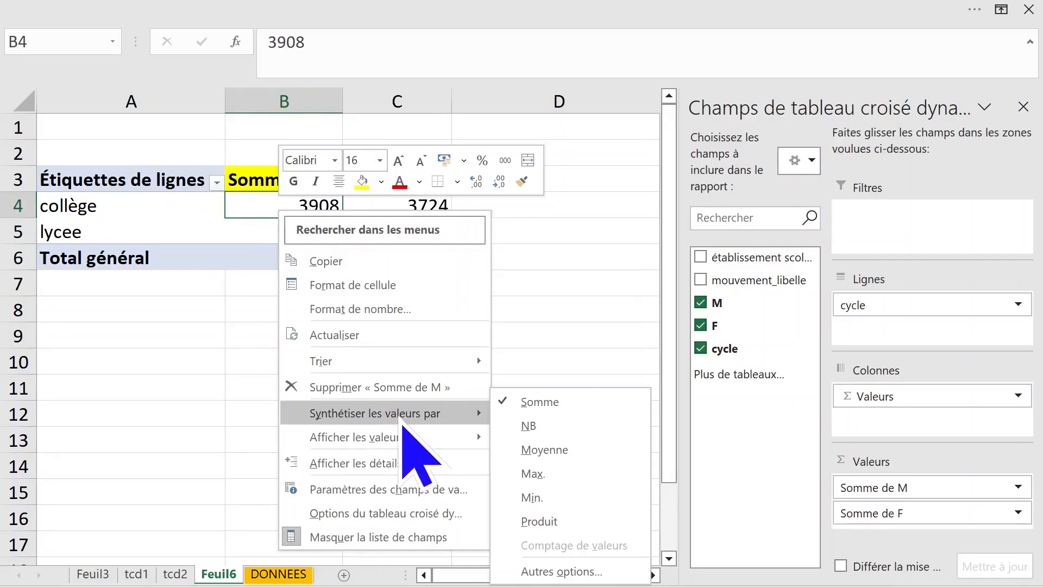
left_click(580, 475)
Summarize the F values by Max directly from cell C4, and undo the Max summaries of both fields.
left_click(361, 209)
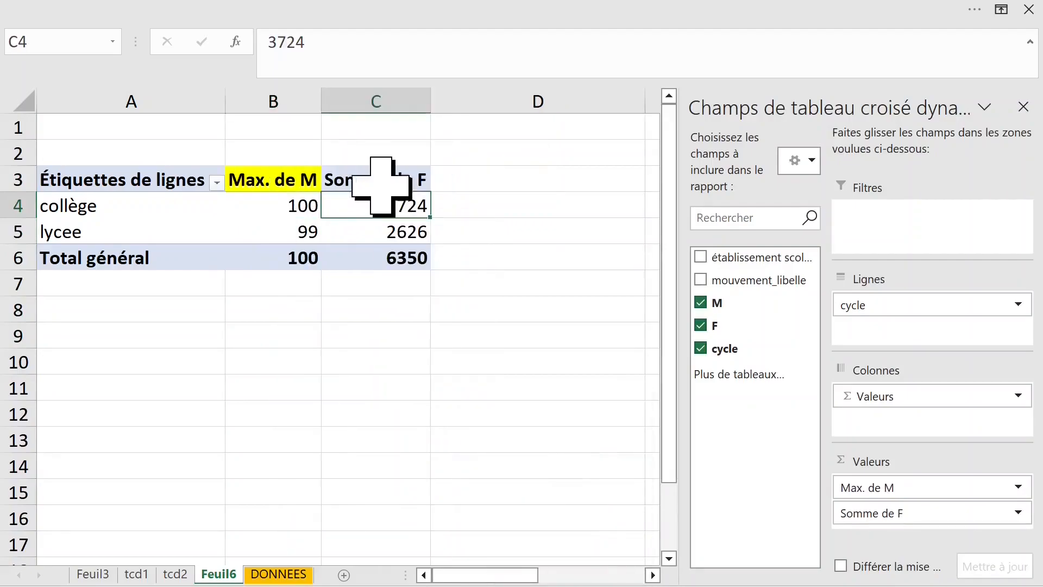
right_click(374, 209)
mouse_move(455, 423)
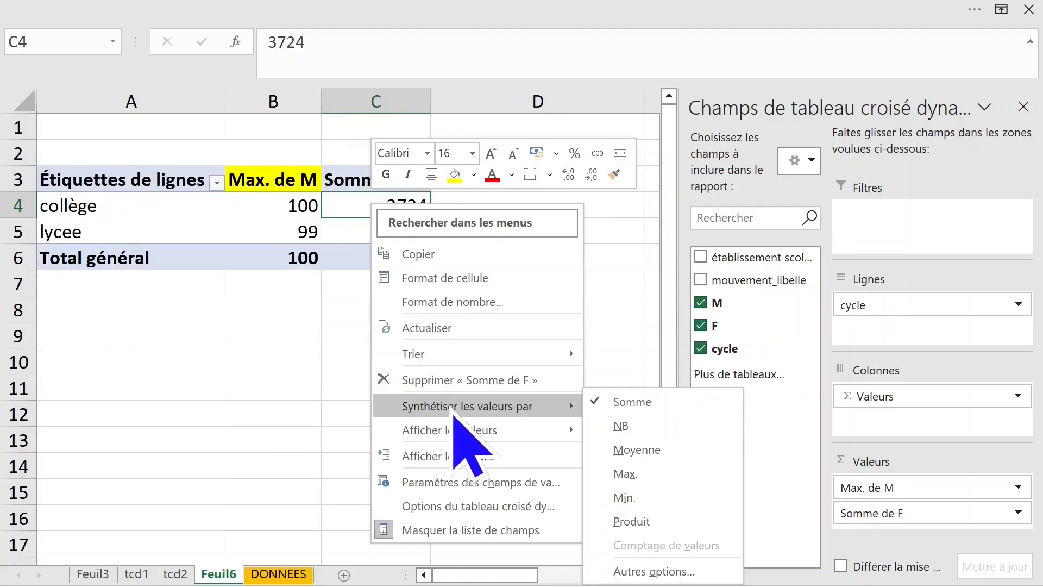
left_click(655, 469)
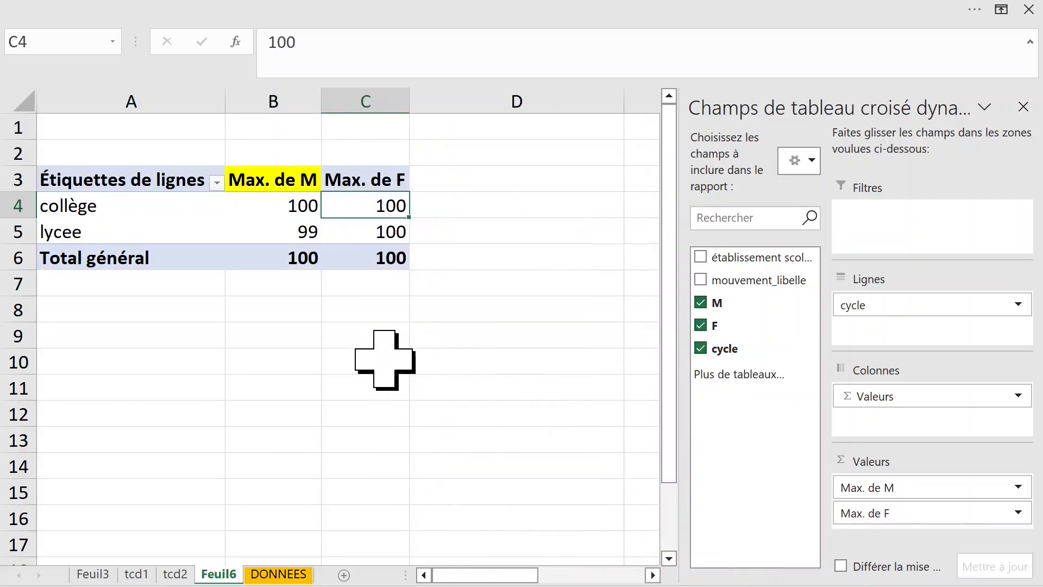
key("ctrl+z")
key("ctrl+z")
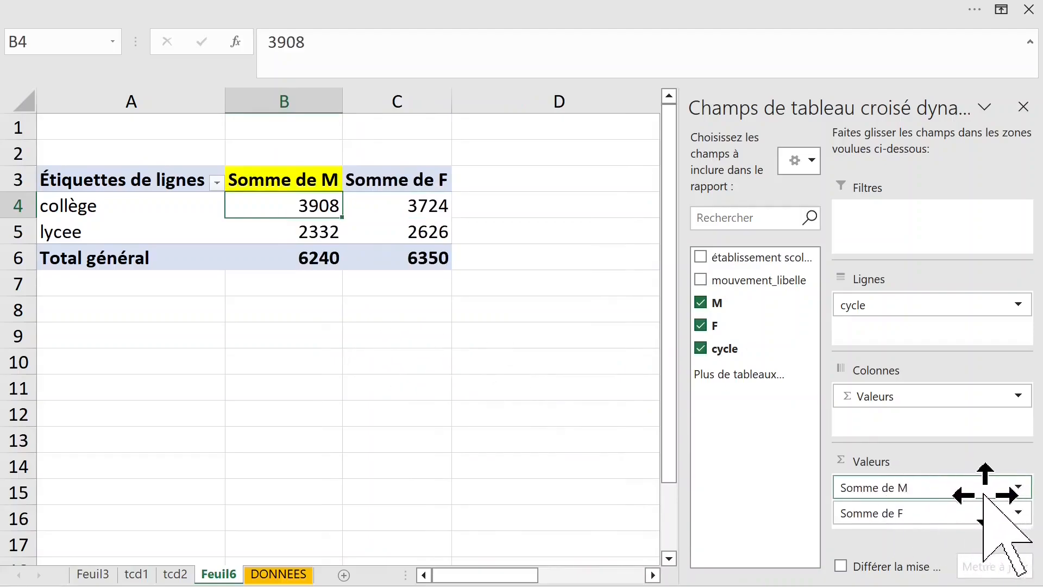
Set the "Somme de M" entry in the Values area to summarize by Max through its value field settings.
left_click(1018, 487)
left_click(972, 466)
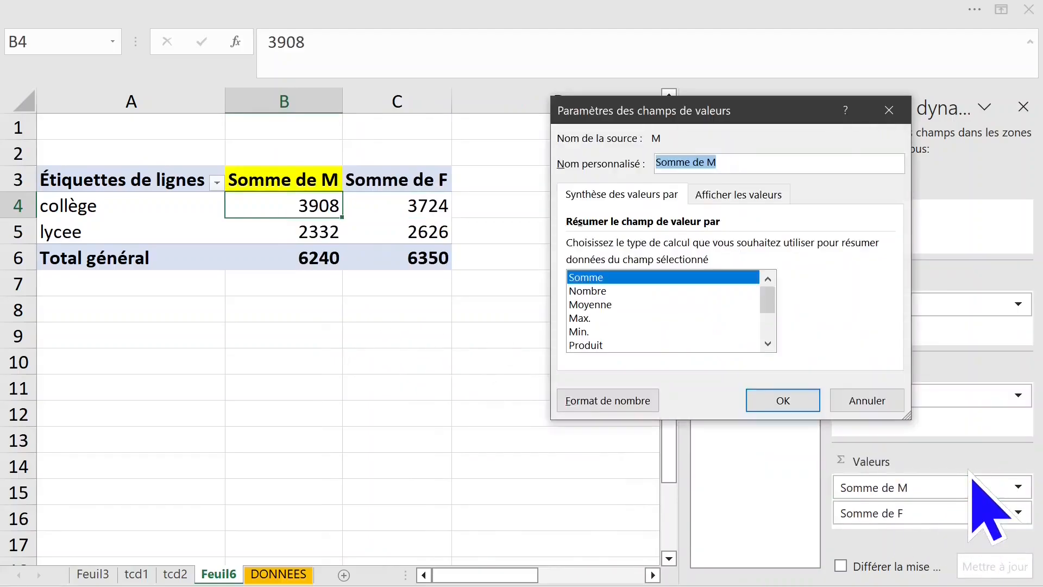
left_click(597, 195)
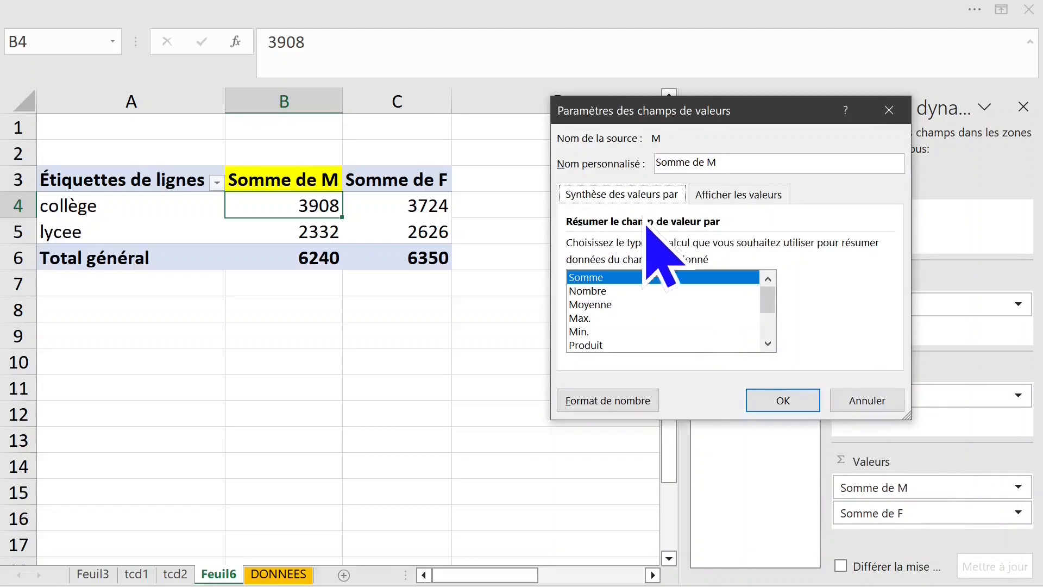
left_click(579, 318)
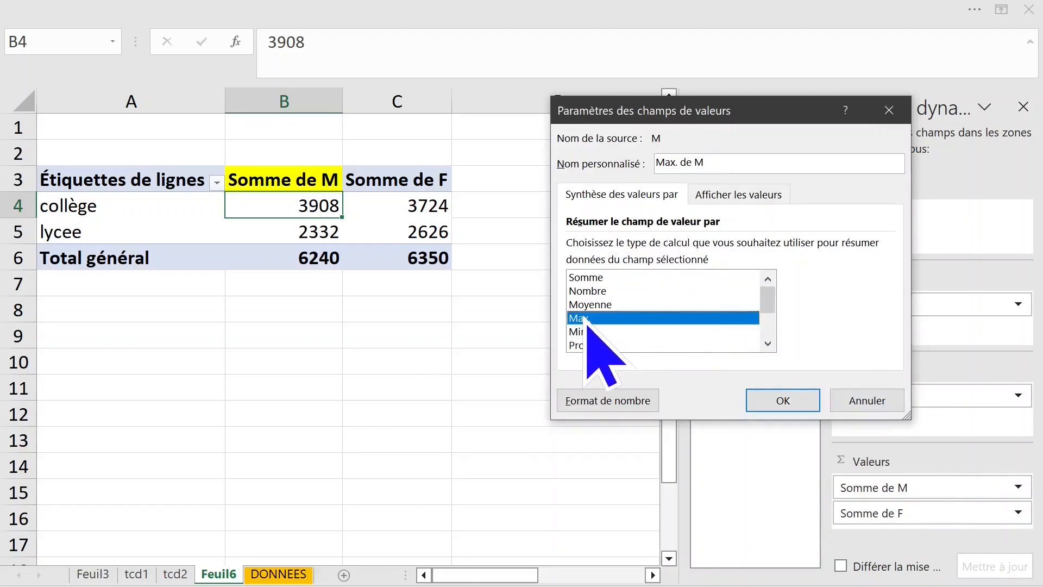
left_click(781, 400)
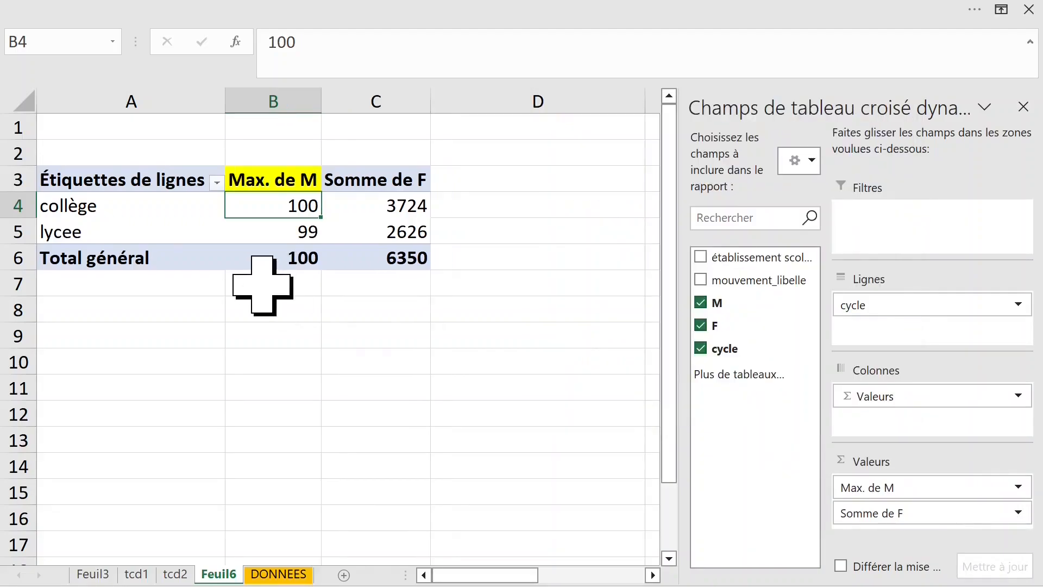
left_click(277, 100)
left_click(273, 173)
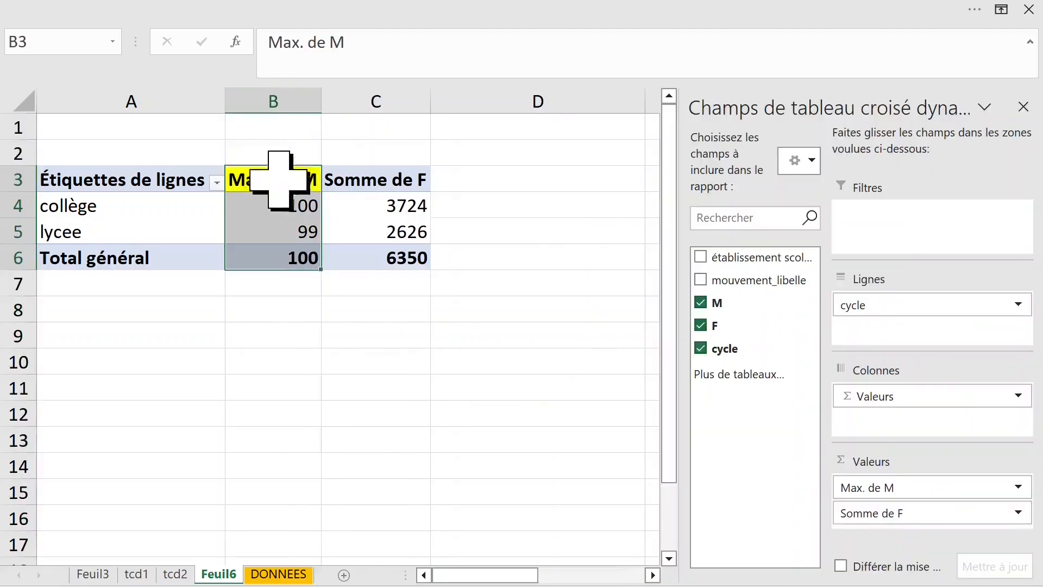
Set the "Somme de F" entry in the Values area to summarize by Max through its value field settings.
left_click(383, 182)
left_click(383, 204)
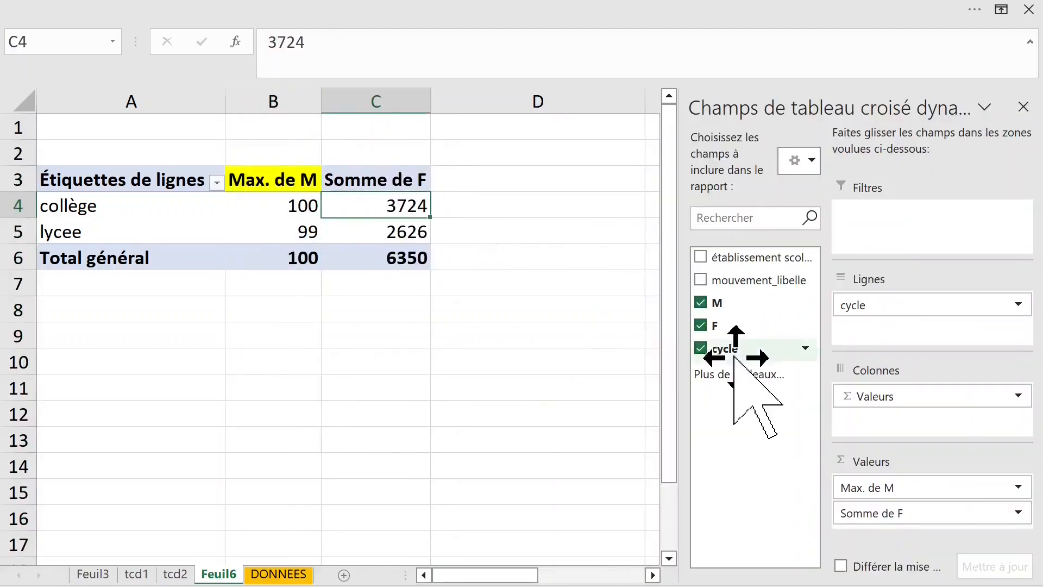
left_click(1018, 513)
left_click(956, 486)
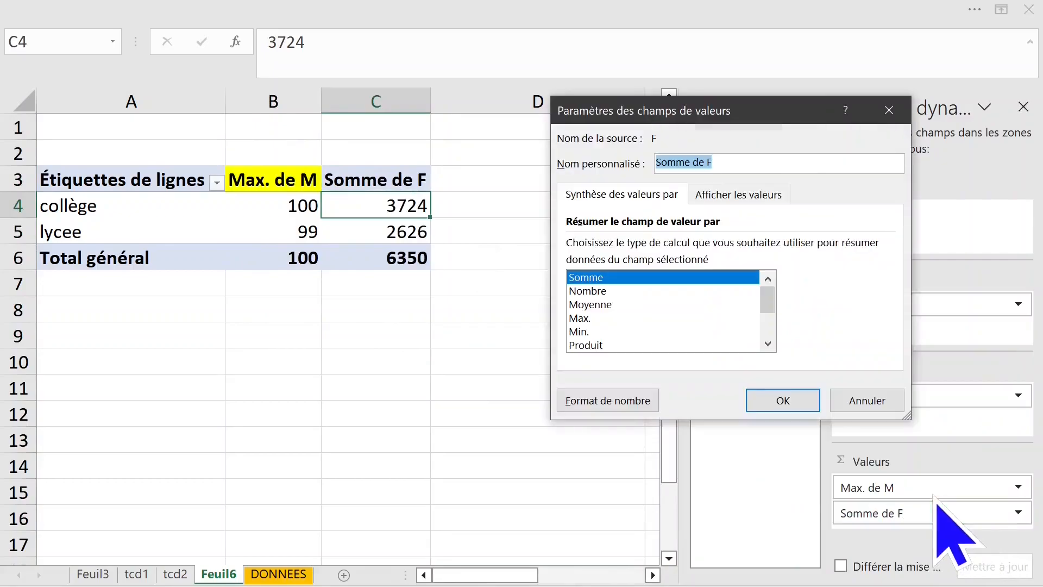
left_click(576, 318)
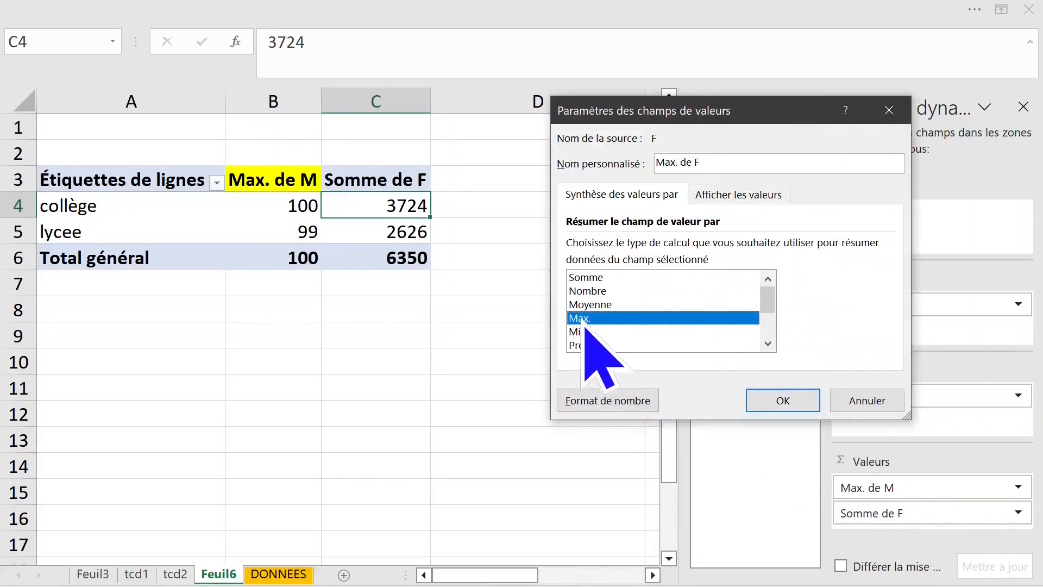
left_click(782, 400)
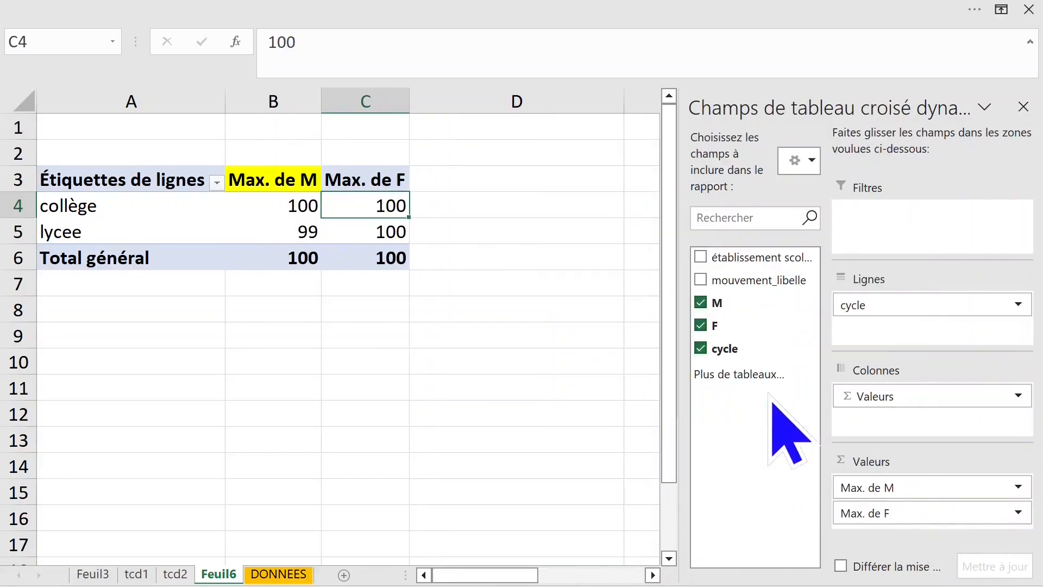
left_click(274, 212)
left_click(274, 183)
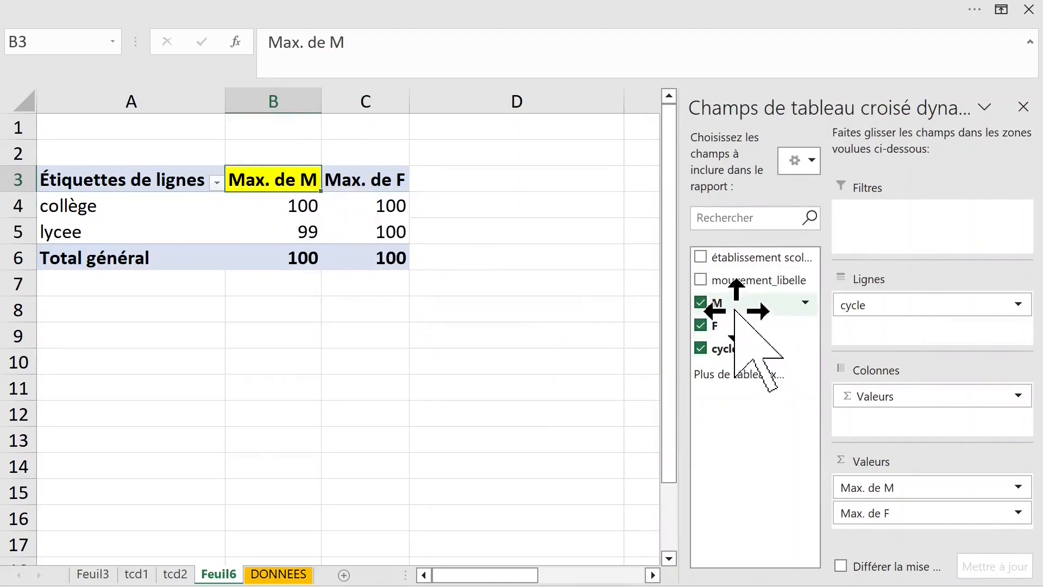
left_click_drag(735, 310, 896, 506)
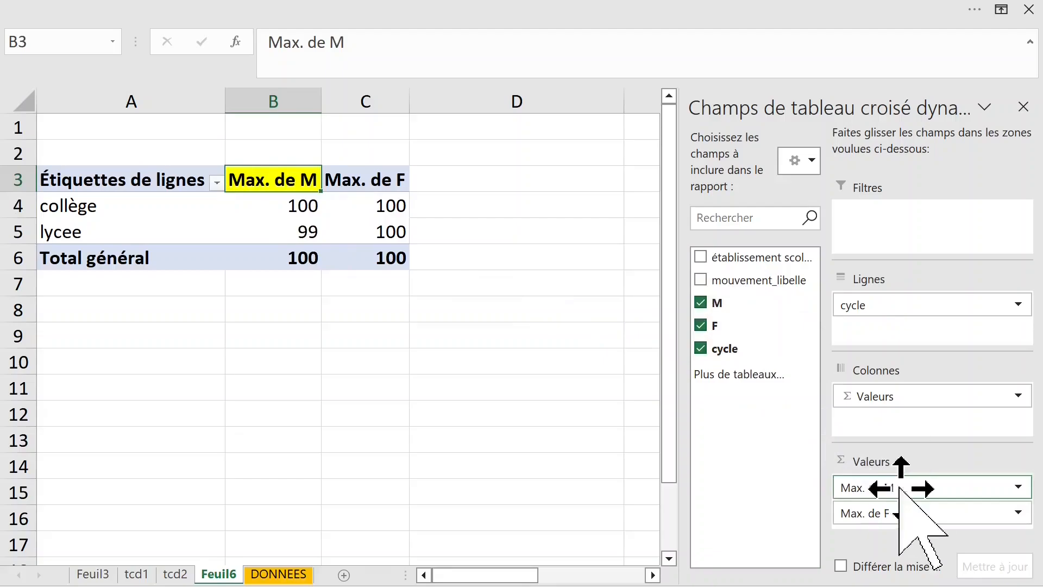
Add M and F again to the Values area ahead of their Max entries, and summarize the added M field by Min.
left_click_drag(738, 325, 886, 519)
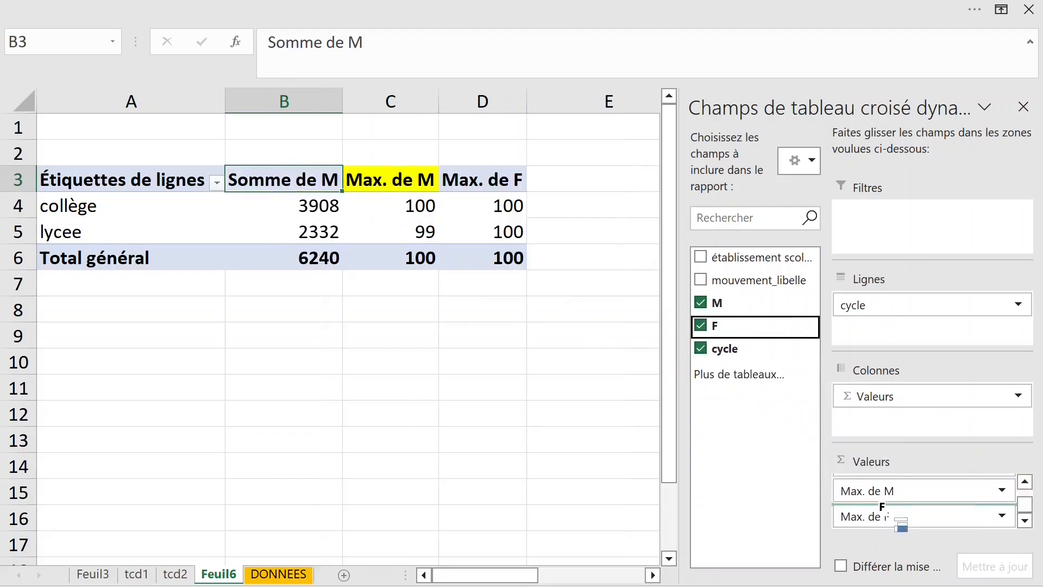
left_click(283, 205)
left_click(280, 180)
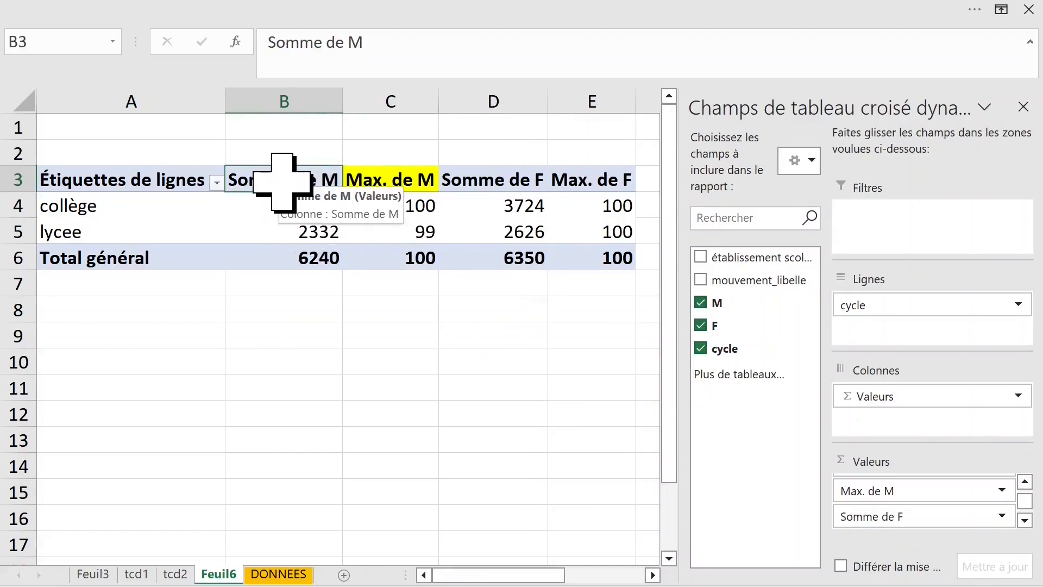
double_click(282, 182)
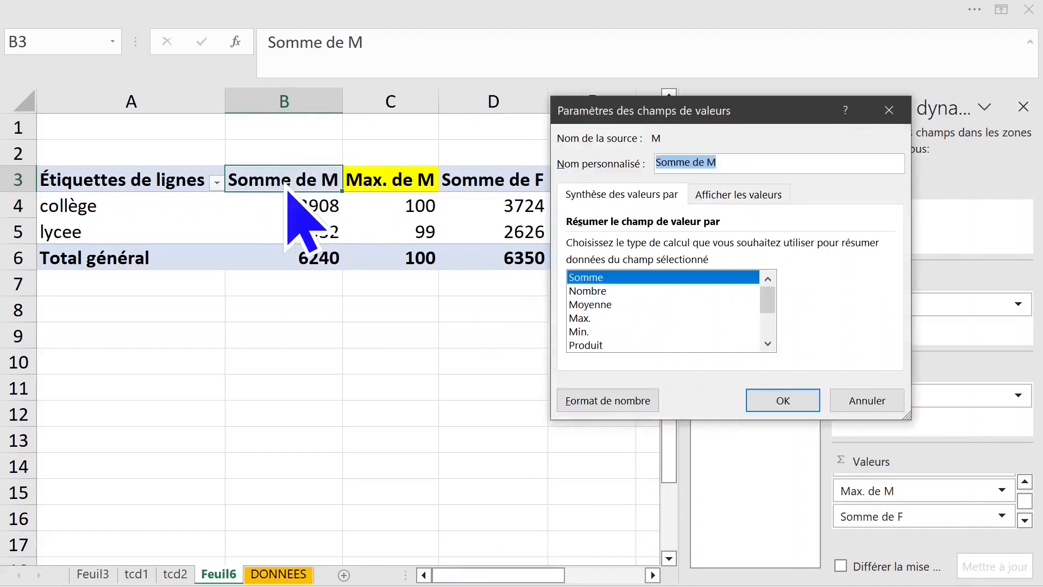
left_click(597, 320)
left_click(586, 333)
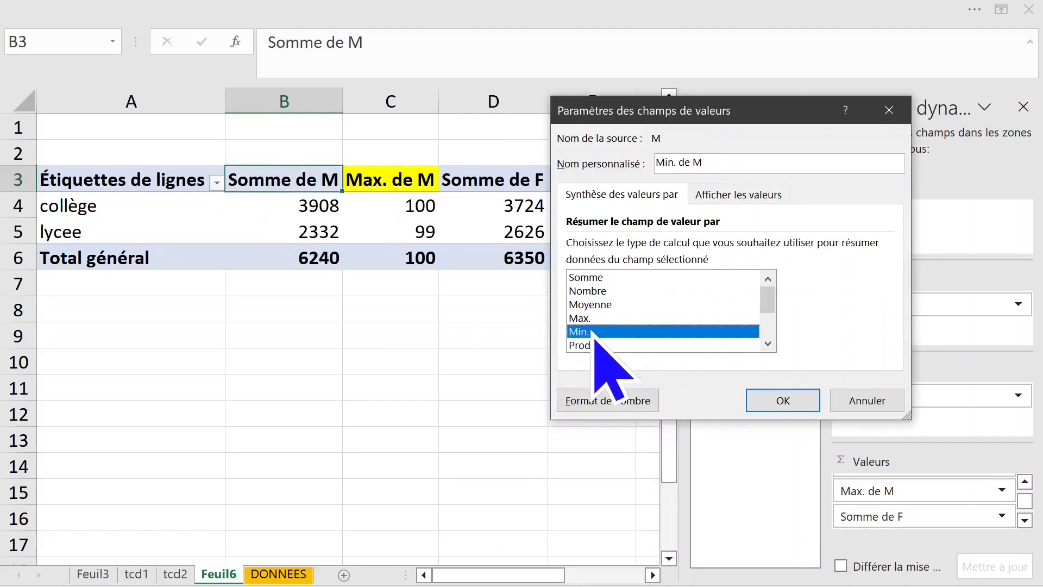
left_click(782, 402)
Summarize the added "Somme de F" field in column D by Min through its value field settings.
left_click(469, 361)
left_click(483, 184)
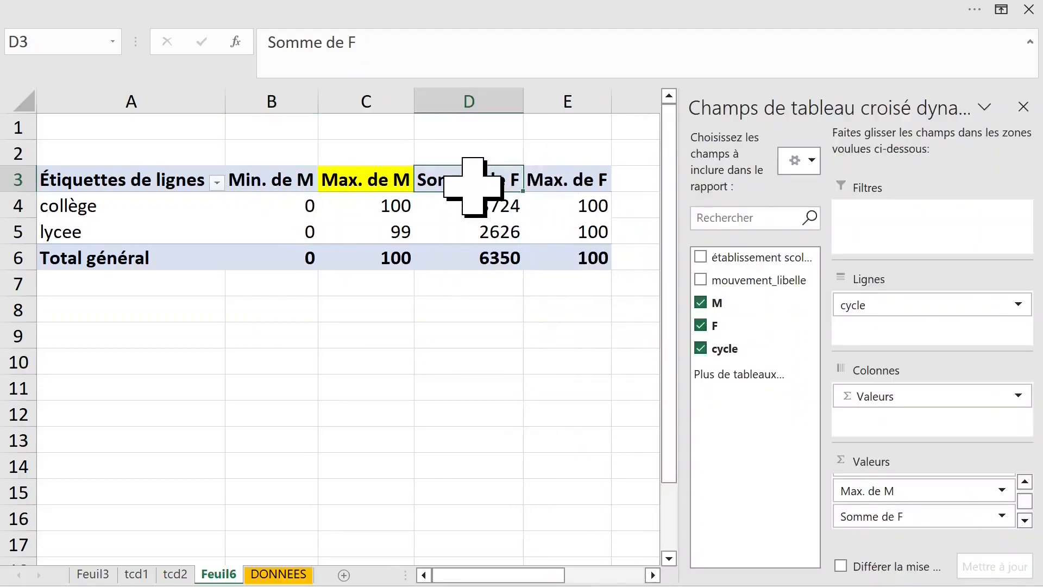
double_click(472, 185)
left_click(588, 319)
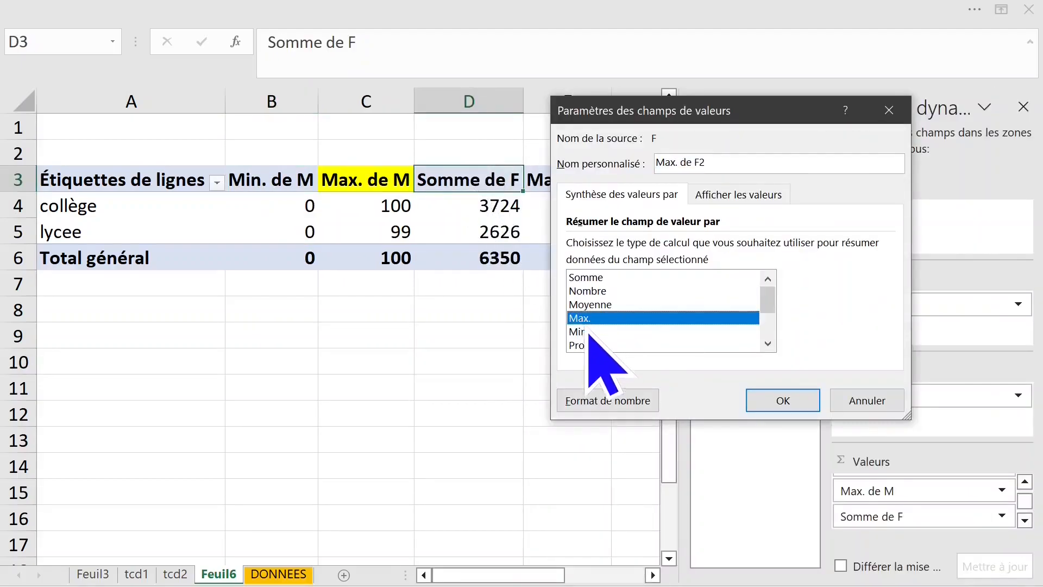
double_click(585, 332)
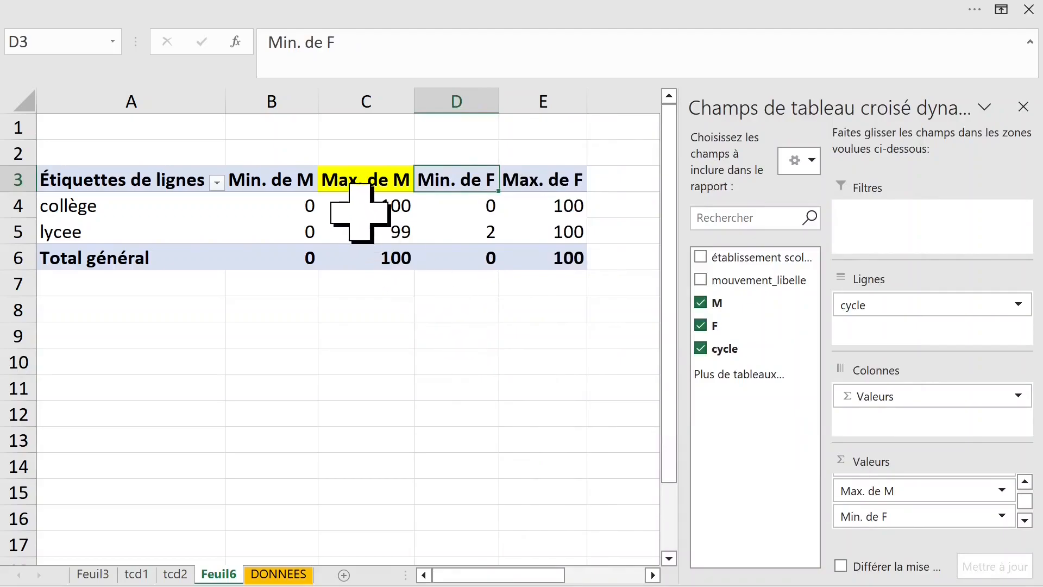
Rename the PivotTable sheet as tcd3 and review the Min and Max values of M and F.
left_click(360, 213)
left_click(292, 213)
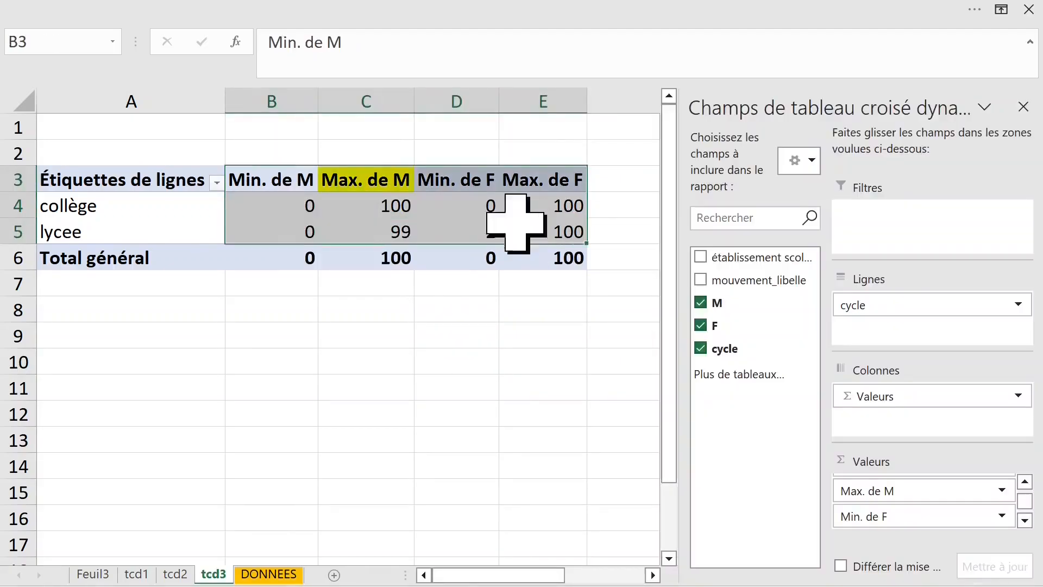
left_click(343, 206)
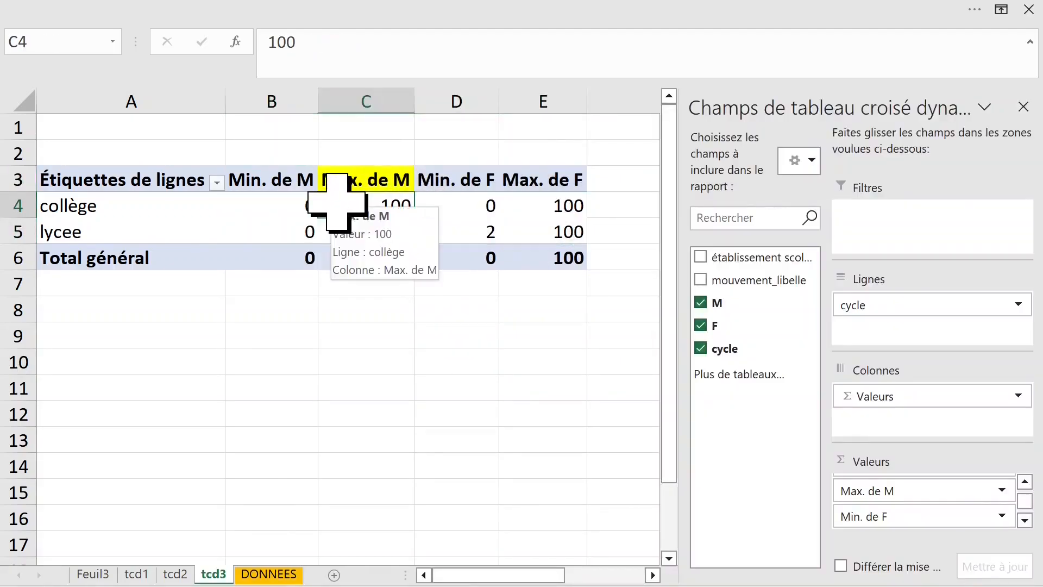
Insert a PivotTable from the DONNEES range A1:E124 on a new worksheet and rename that sheet as tcd4.
left_click(271, 573)
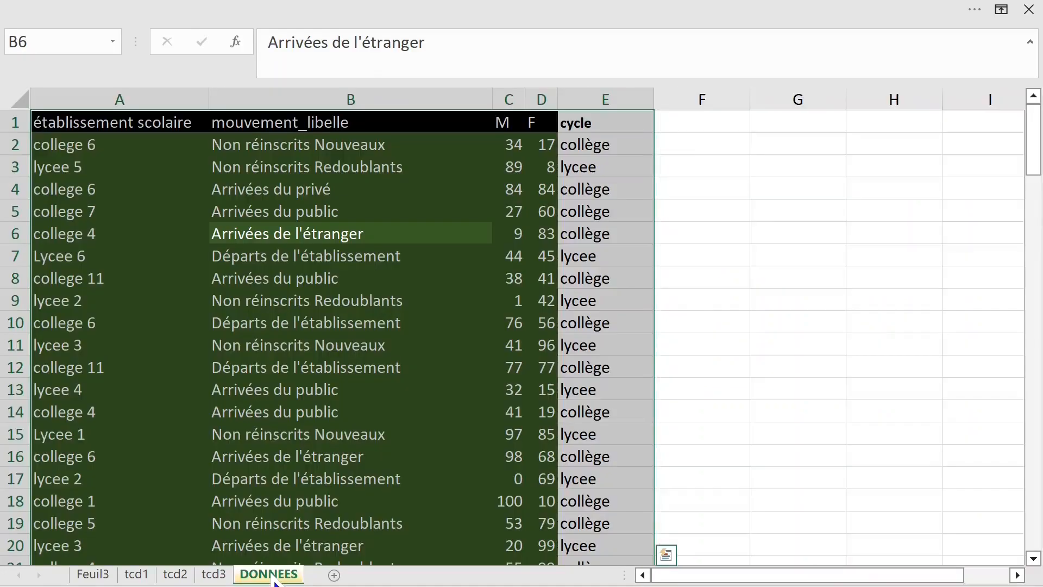
left_click(362, 264)
left_click(153, 44)
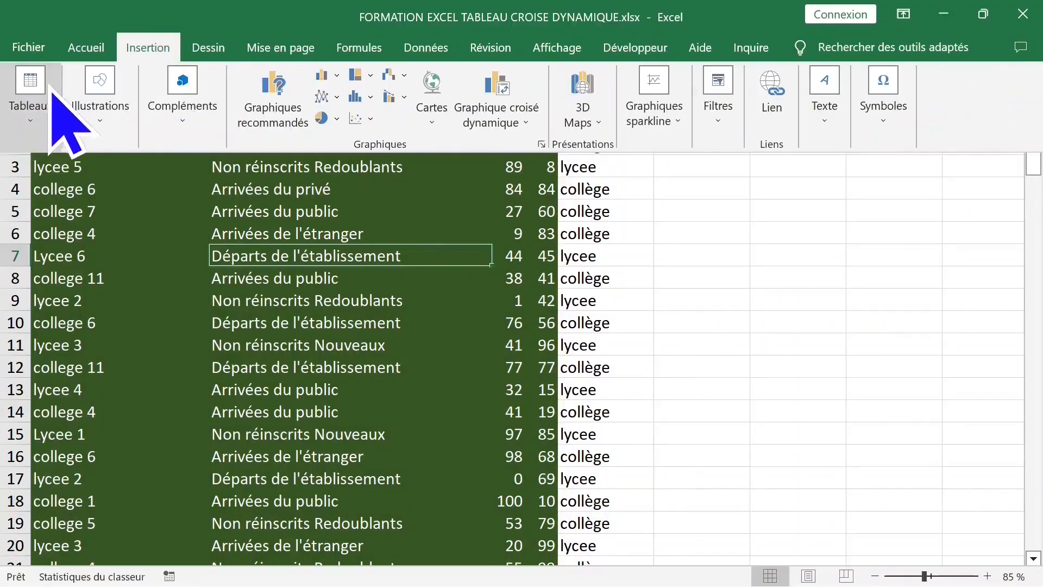
left_click(44, 85)
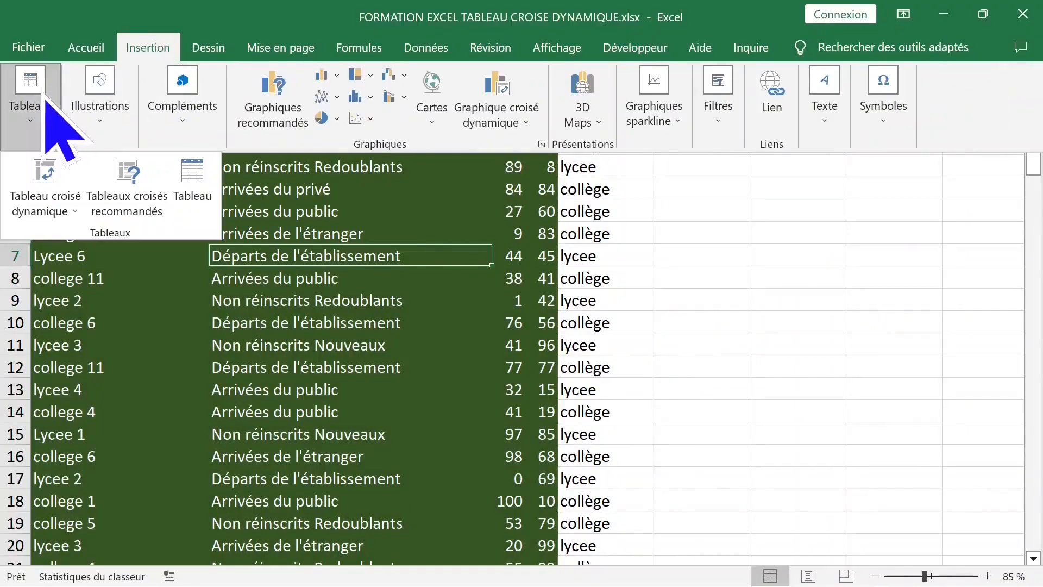
left_click(45, 180)
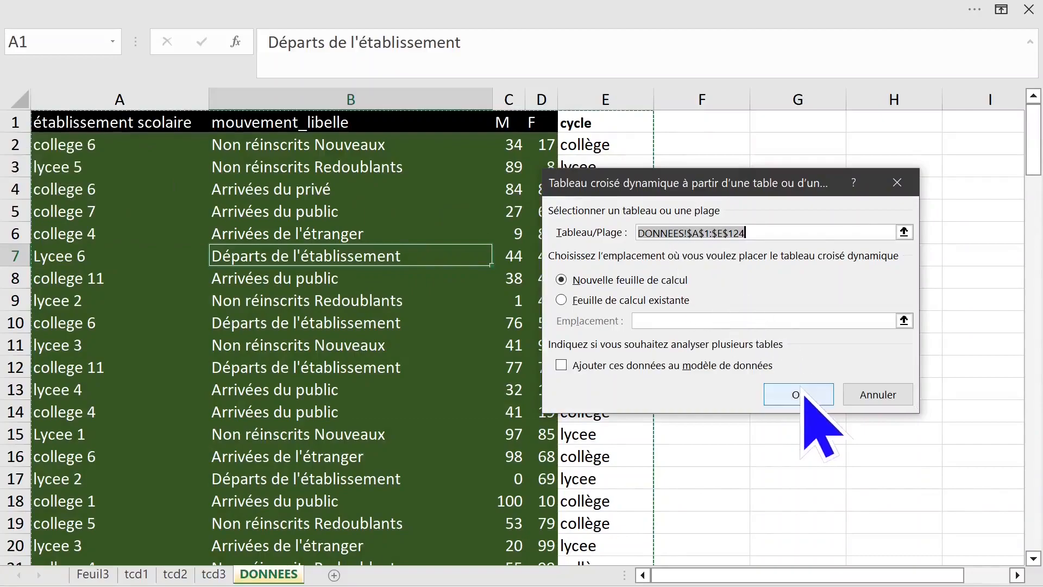
left_click(798, 394)
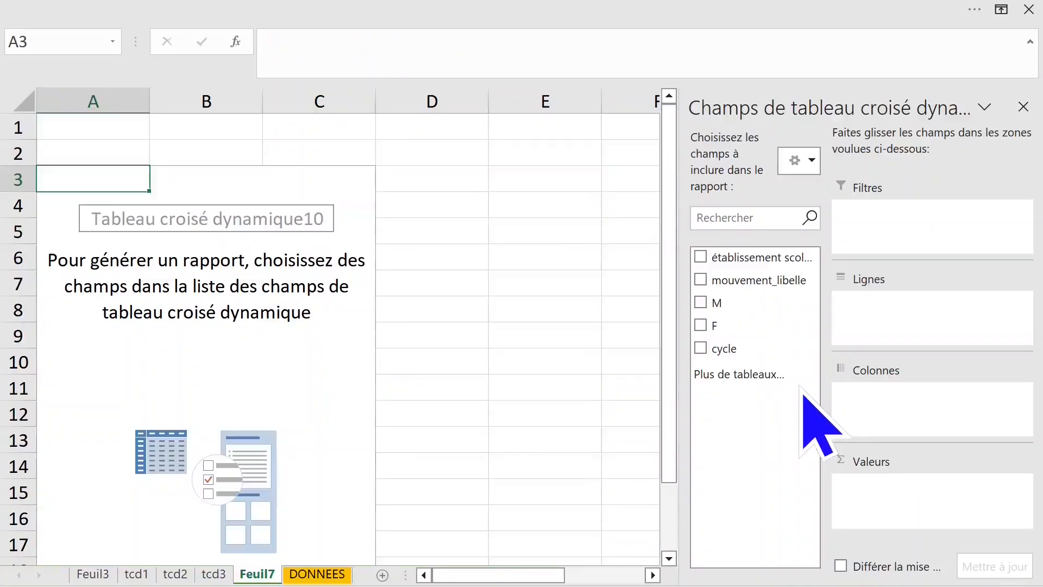
double_click(257, 574)
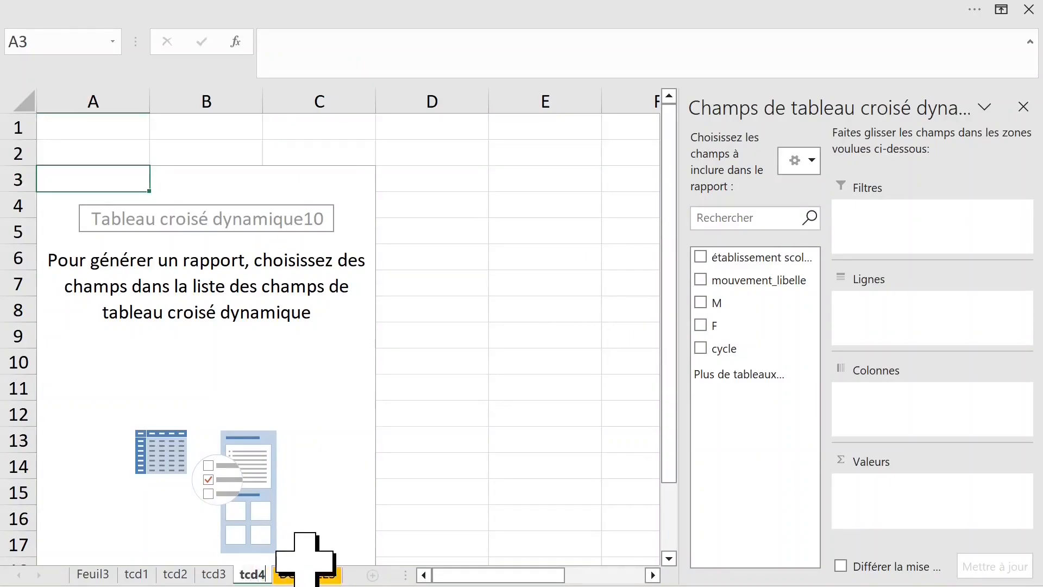
left_click(207, 335)
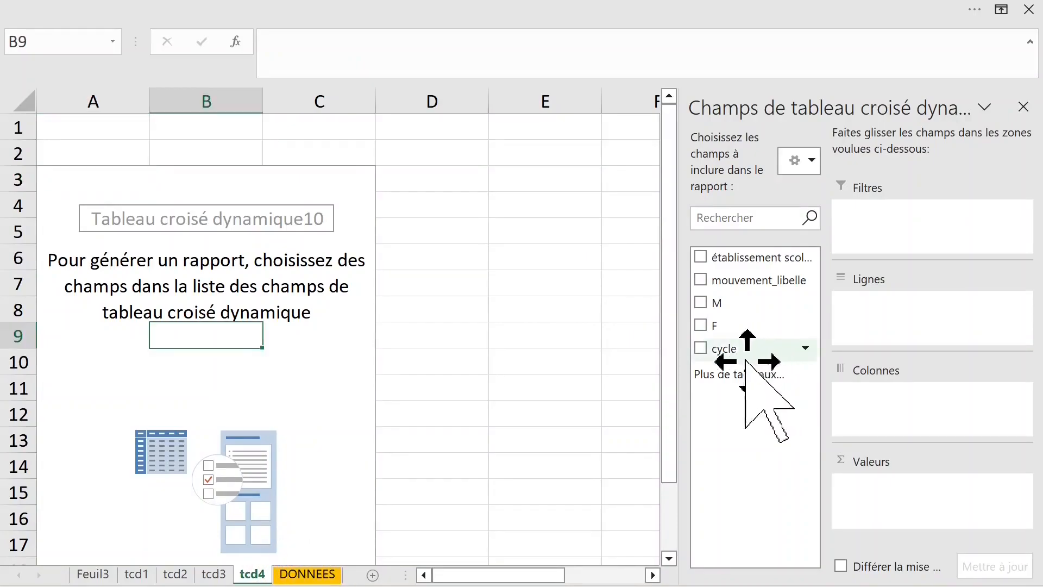
Place the cycle field in the rows and the M and F fields in the values of the new PivotTable.
left_click(700, 348)
mouse_move(750, 305)
left_mouse_down()
mouse_move(918, 508)
mouse_move(906, 495)
left_mouse_up()
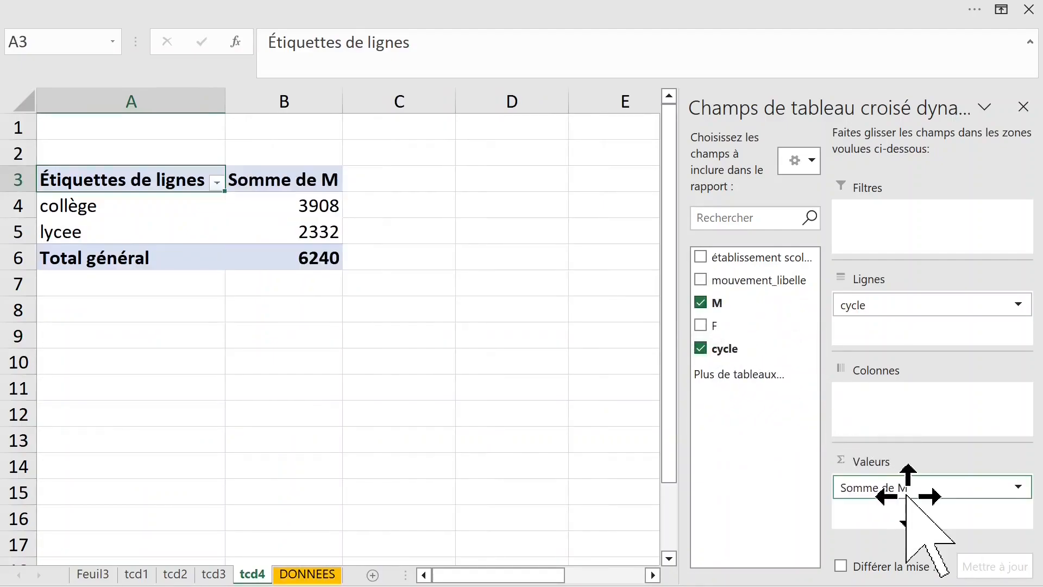
left_click_drag(732, 326, 878, 497)
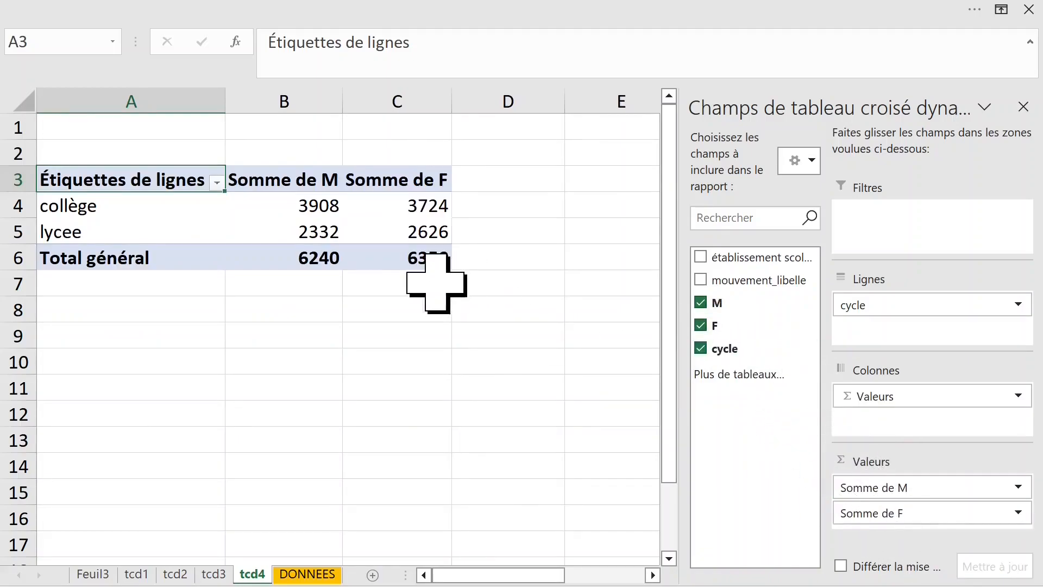
Summarize the "Somme de M" field by Moyenne through the value field settings of its header cell B3.
left_click(305, 210)
left_click(272, 175)
double_click(272, 182)
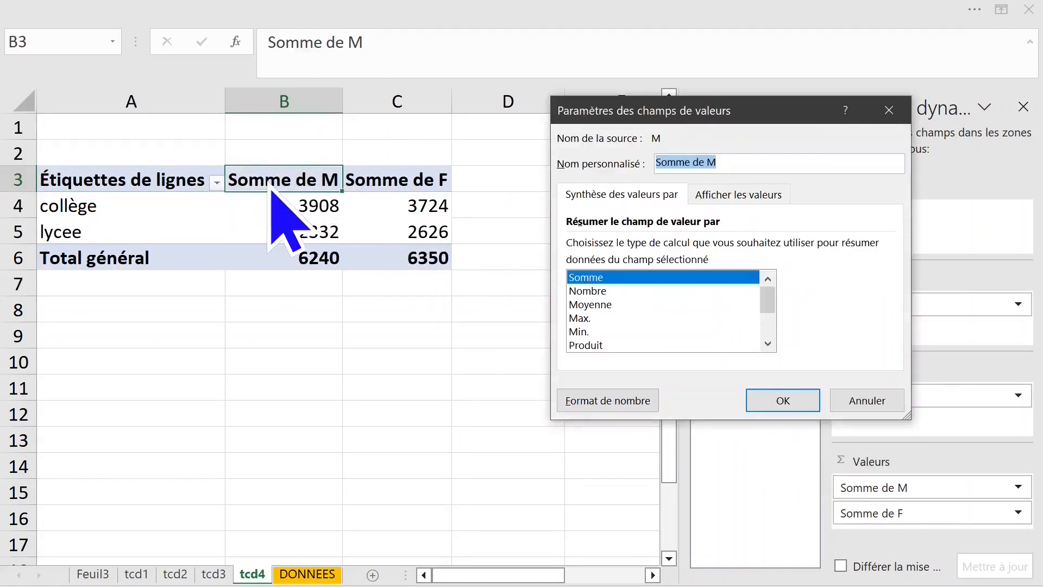
left_click(598, 303)
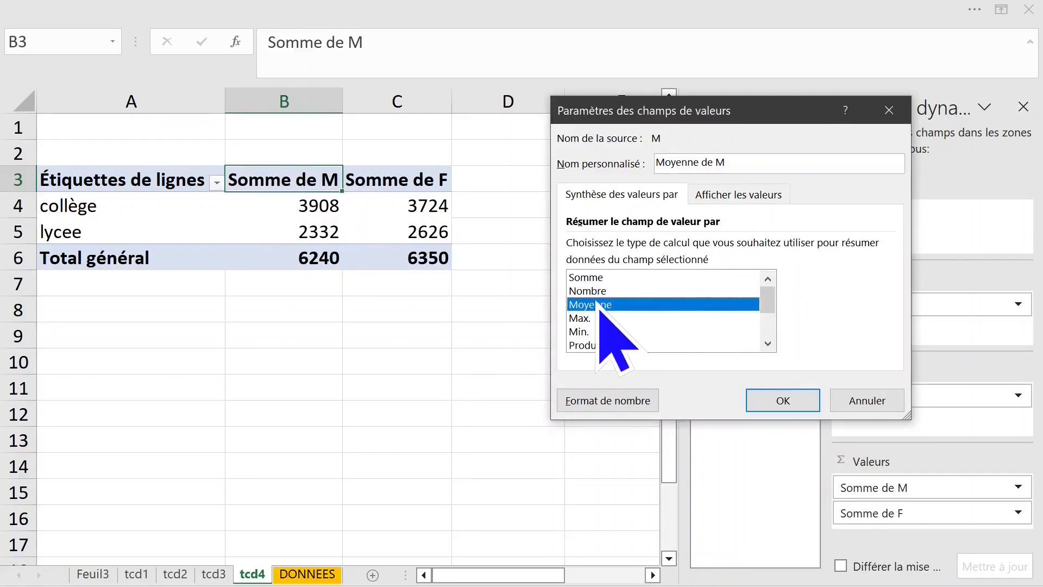
left_click(793, 409)
Format the "Moyenne de M" values with the Nombre category and 0 decimals.
left_click(288, 210)
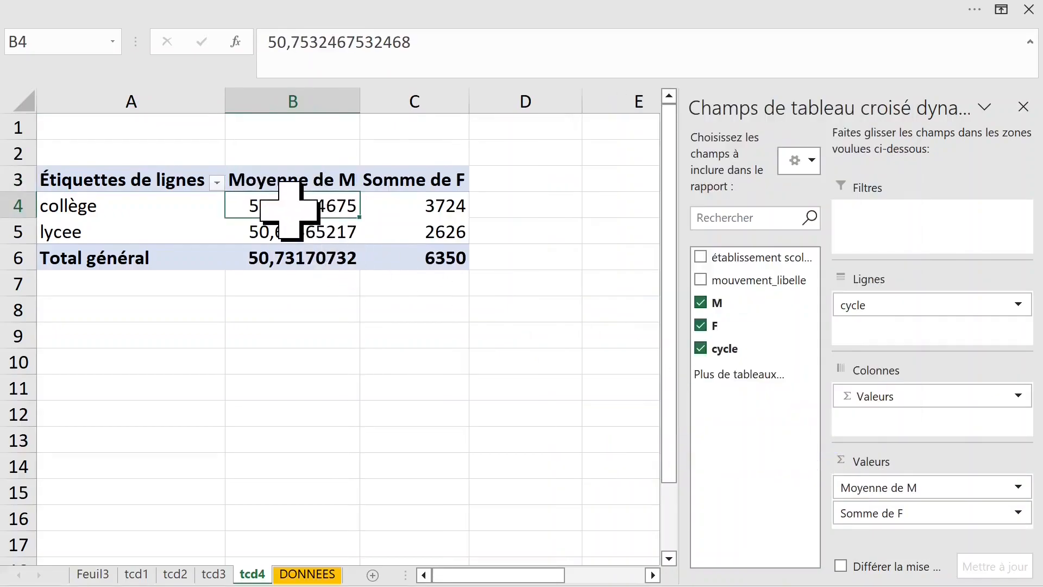
left_click_drag(290, 210, 288, 239)
left_click(289, 235)
left_click(293, 210)
left_click(292, 232)
left_click(290, 210)
right_click(292, 207)
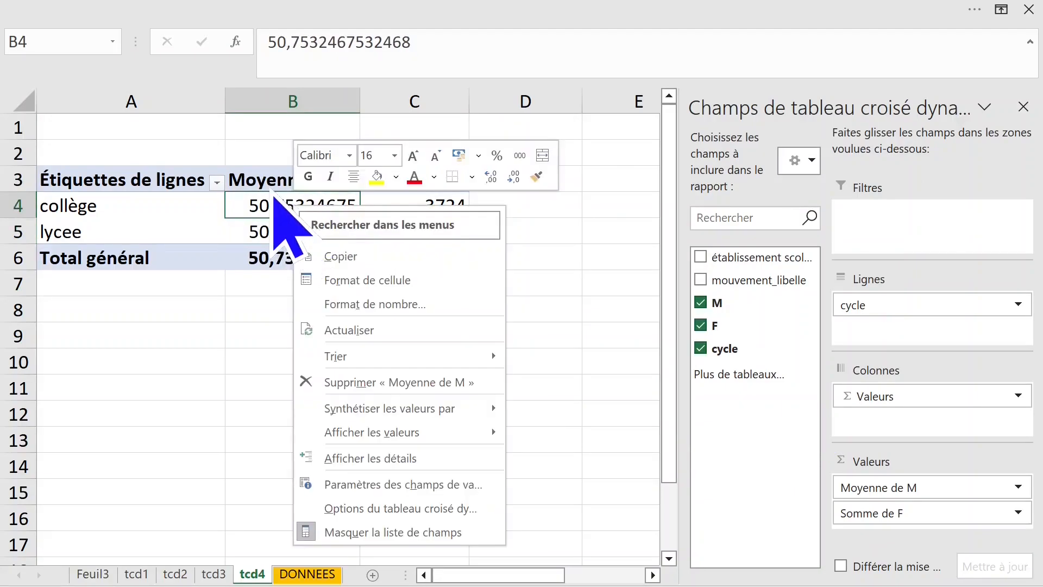
left_click(359, 304)
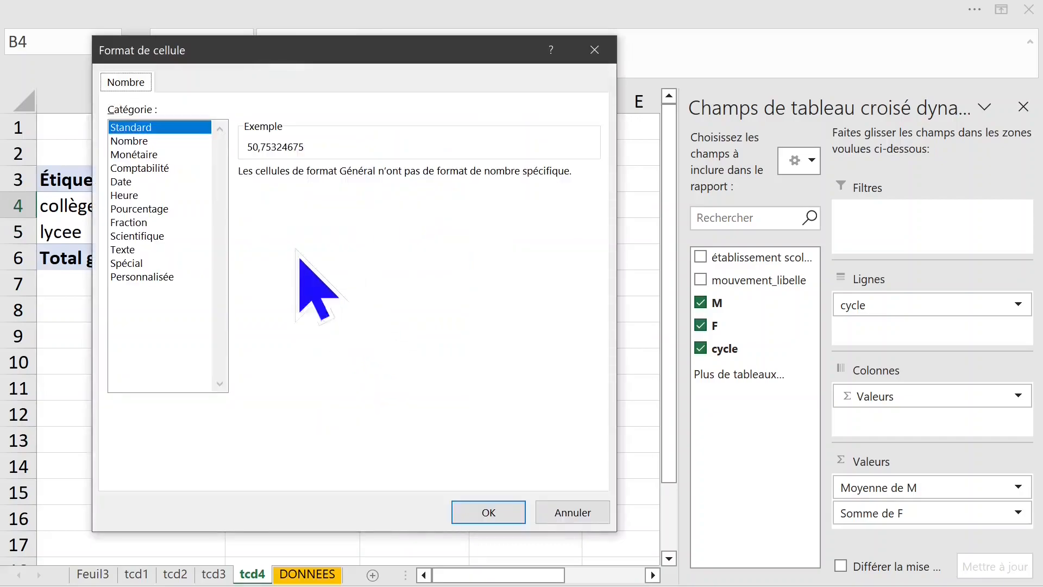
left_click(130, 141)
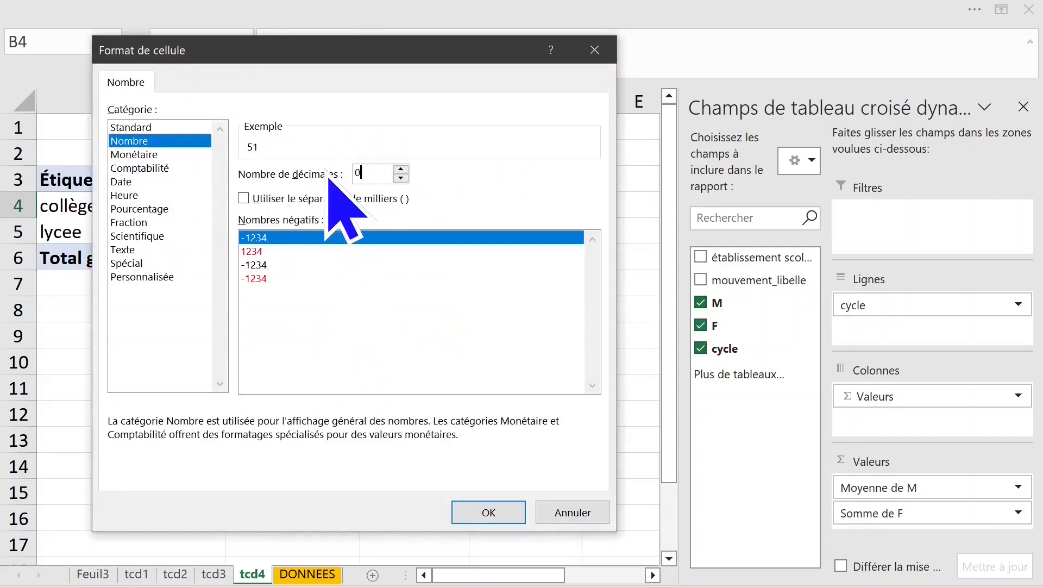
left_click(492, 511)
Summarize the "Somme de F" field by Moyenne, with its number format set to Nombre with 0 decimals.
left_click(429, 211)
double_click(415, 180)
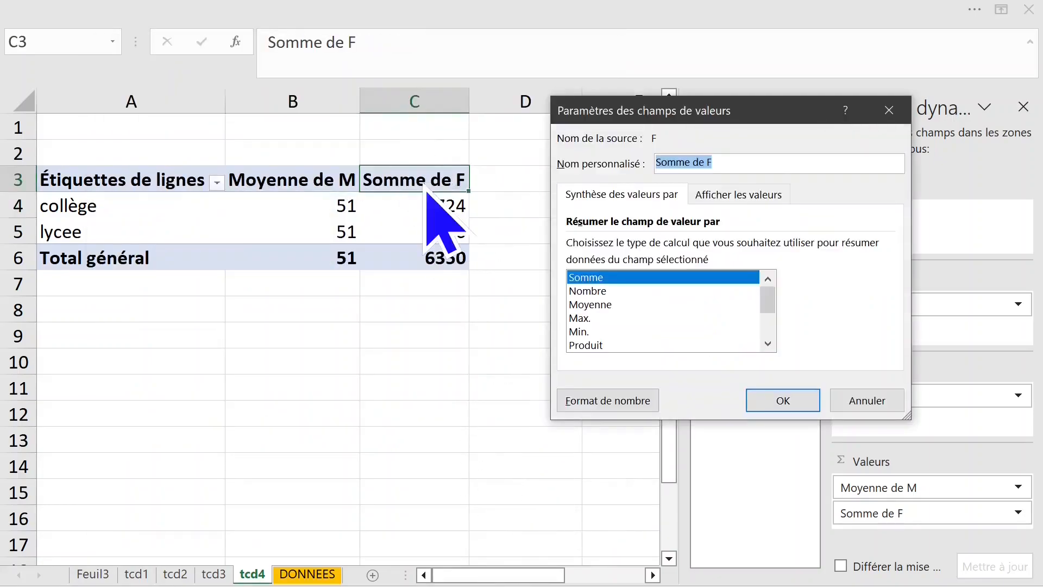
left_click(593, 305)
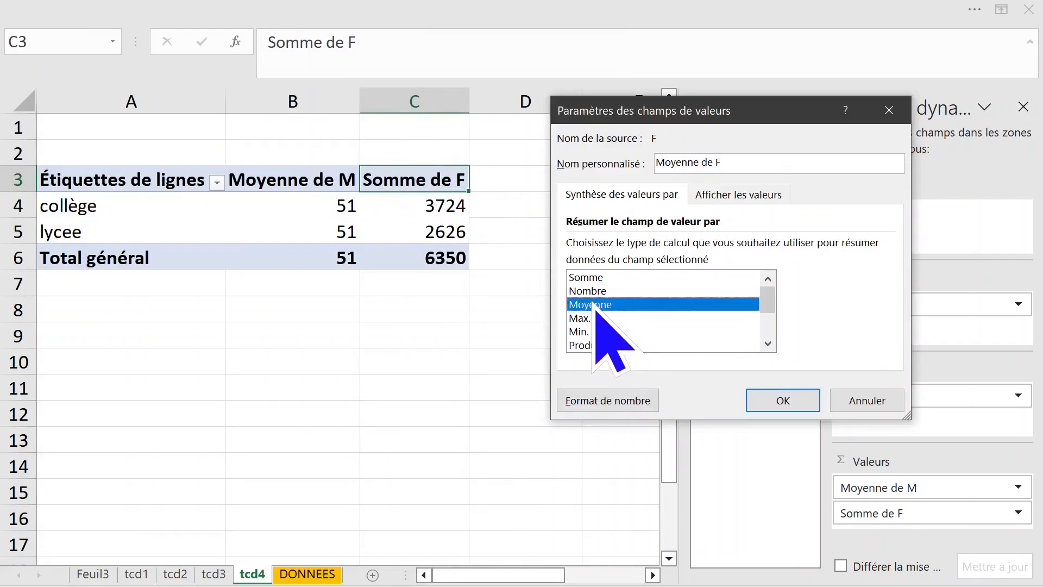
left_click(589, 405)
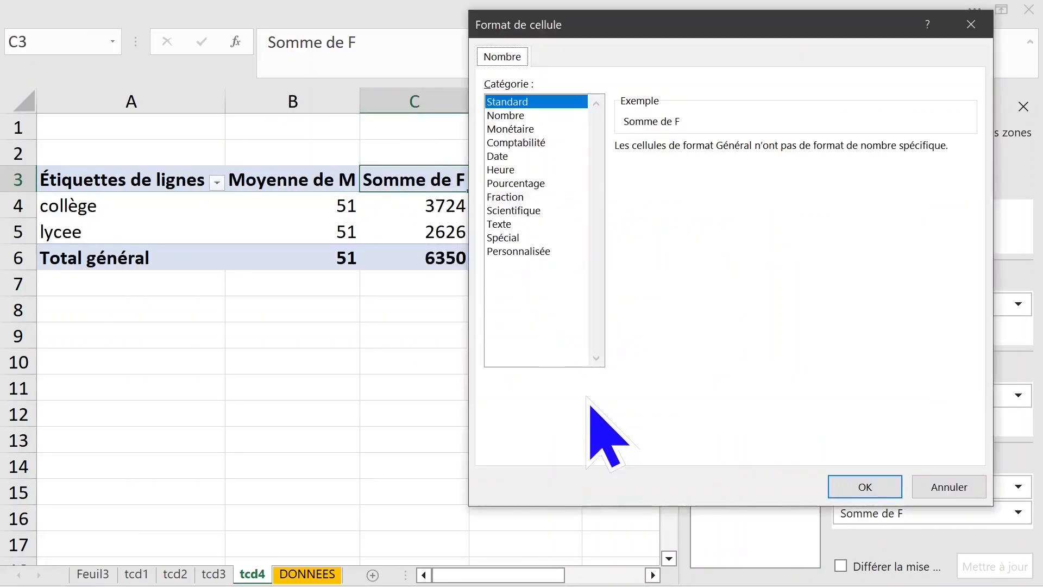
left_click(506, 116)
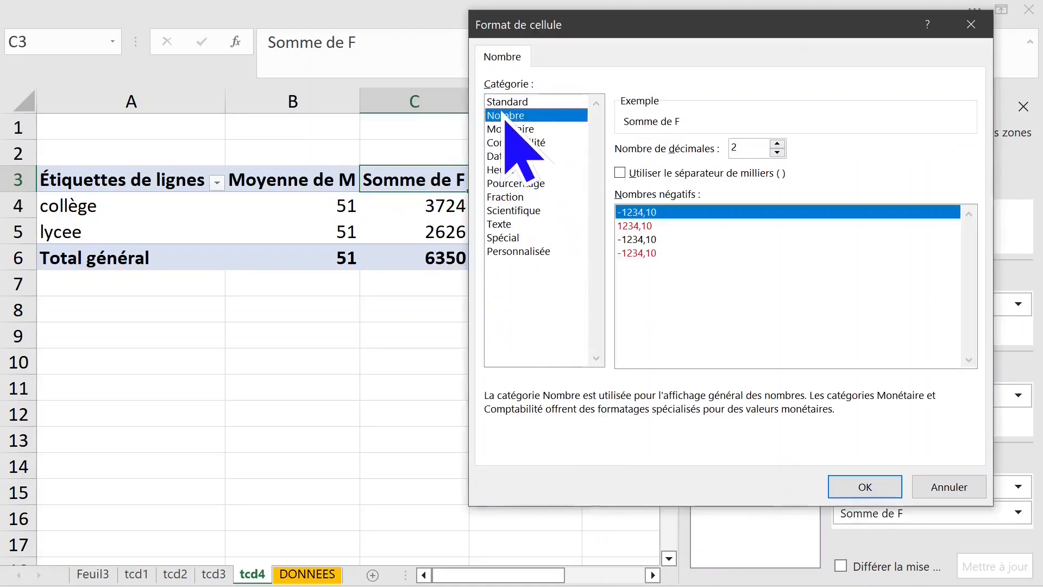
double_click(749, 148)
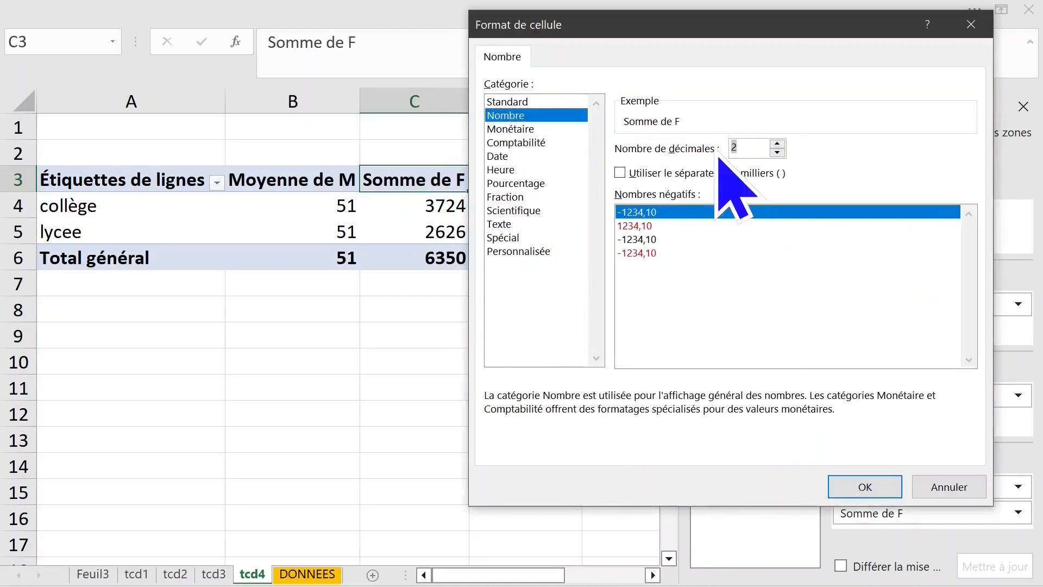
left_click(869, 490)
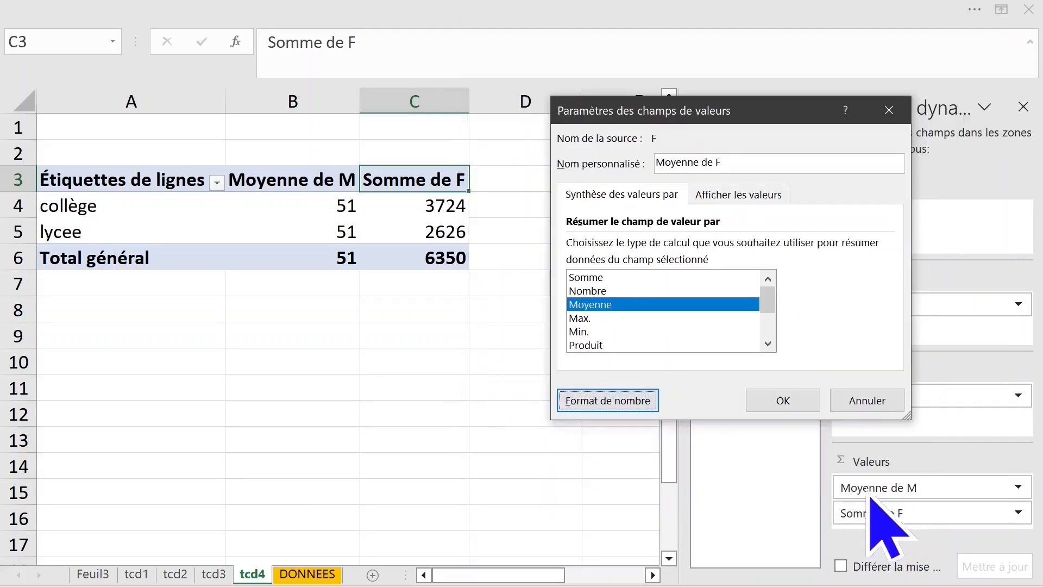
left_click(796, 401)
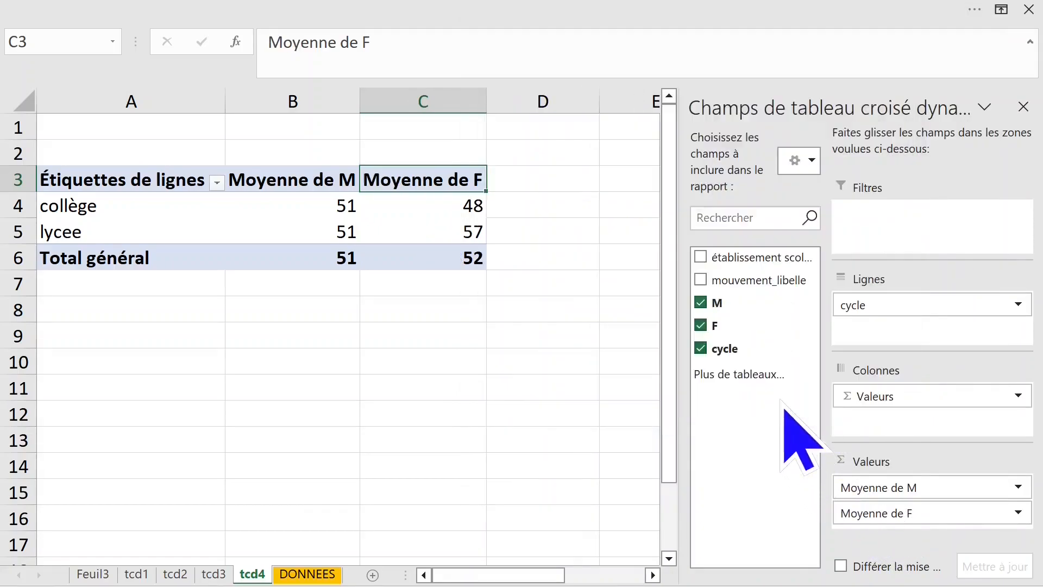
Examine the averages of M and F for the collège and lycee rows.
left_click(378, 305)
left_click(319, 213)
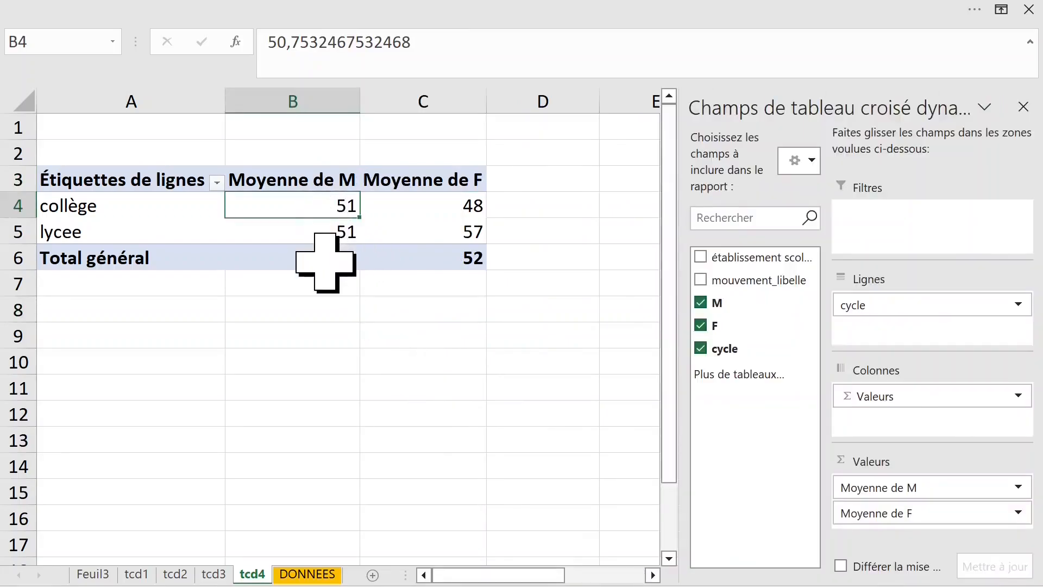
left_click(432, 206)
left_click(76, 207)
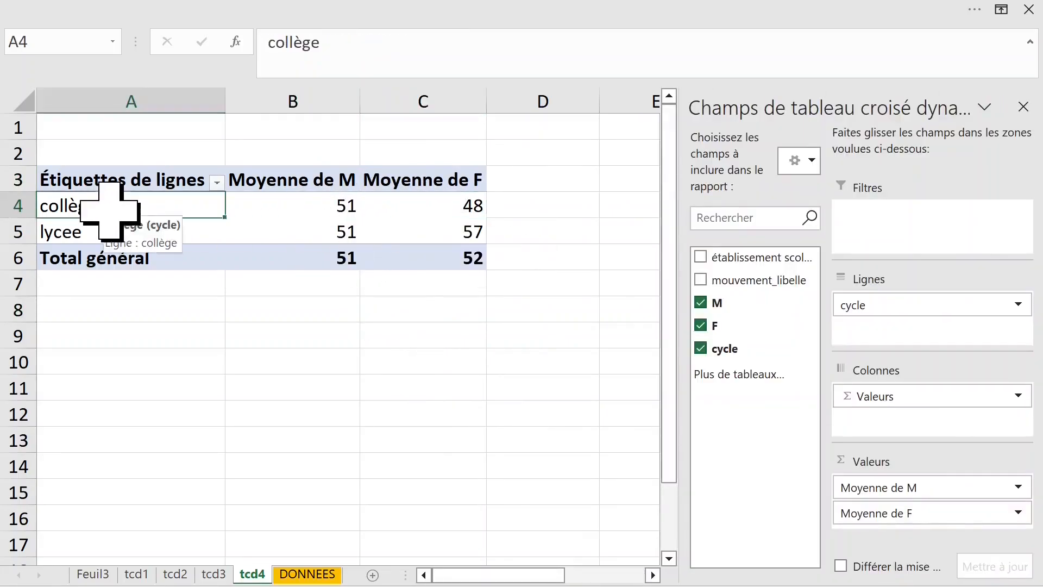
left_click(102, 230)
left_click(107, 209)
left_click(105, 232)
left_click(110, 206)
left_click(111, 232)
left_click(158, 201)
left_click(157, 209)
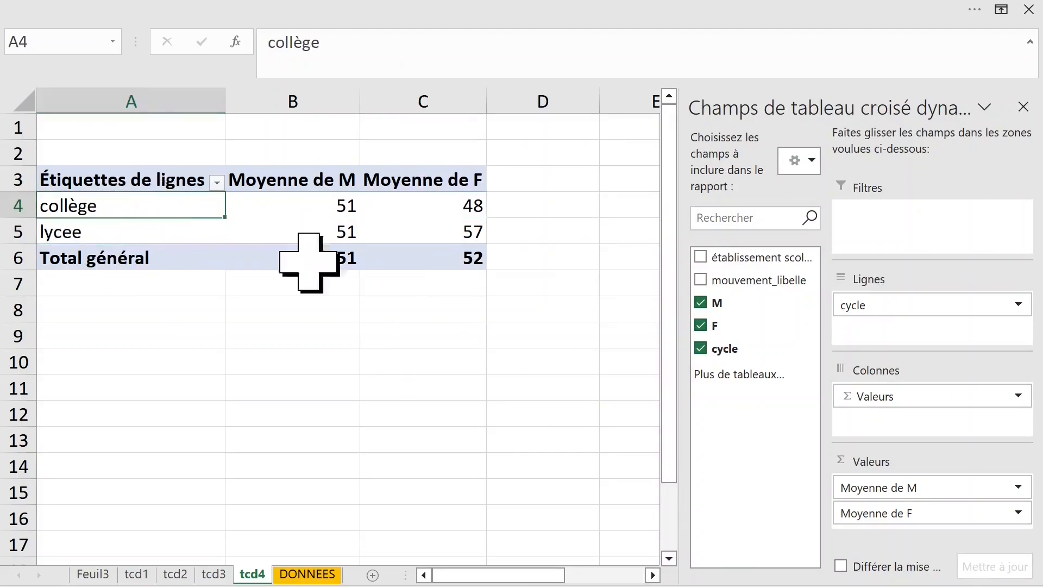
left_click_drag(321, 212, 419, 225)
left_click(343, 239)
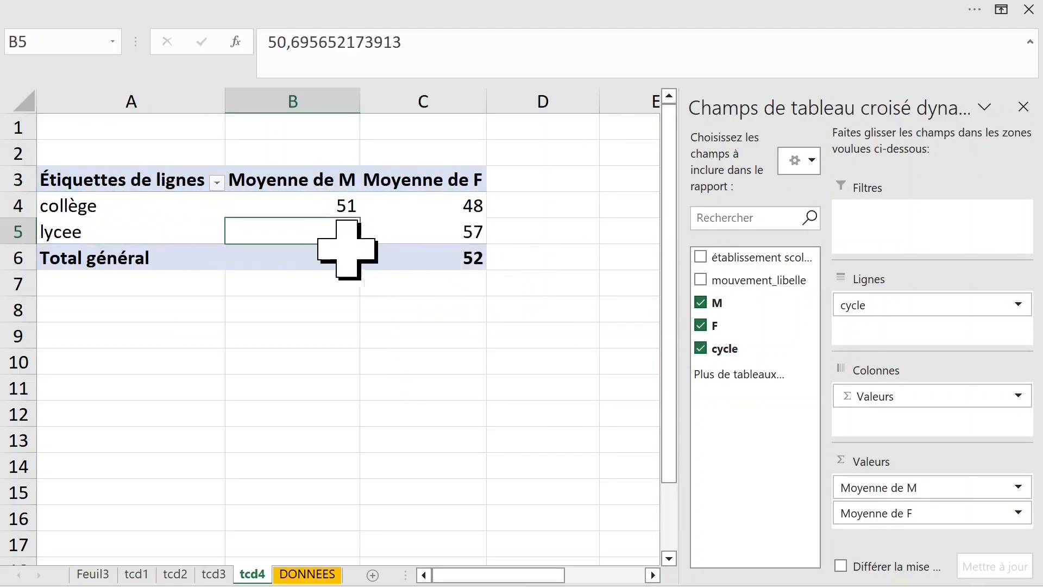
Add the mouvement_libelle field to the PivotTable rows beneath cycle.
left_click(705, 288)
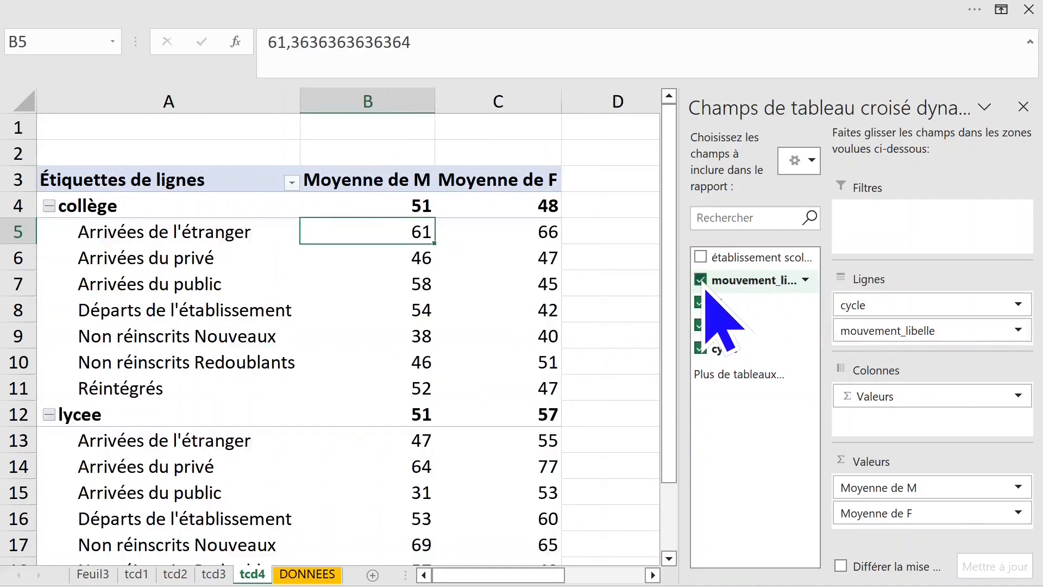
left_click(213, 276)
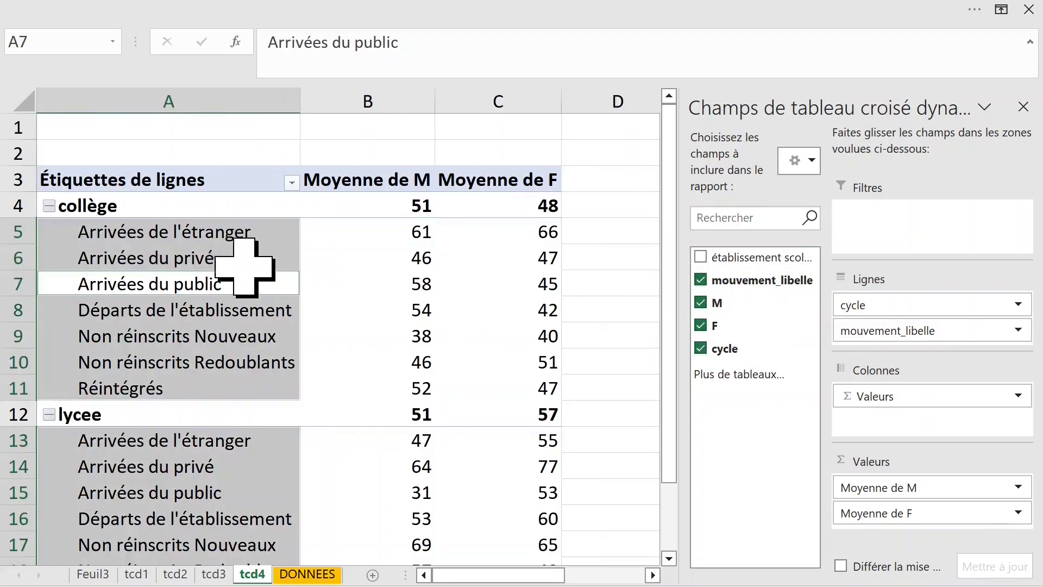
left_click(239, 241)
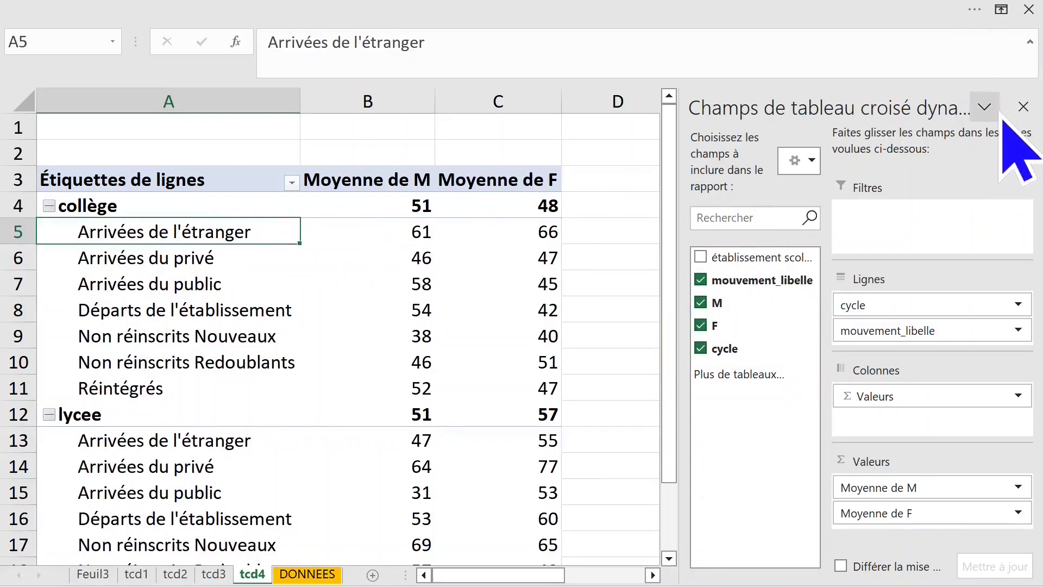
Close the PivotTable field list and display the report in tabular form (Afficher sous forme tabulaire).
left_click(1024, 107)
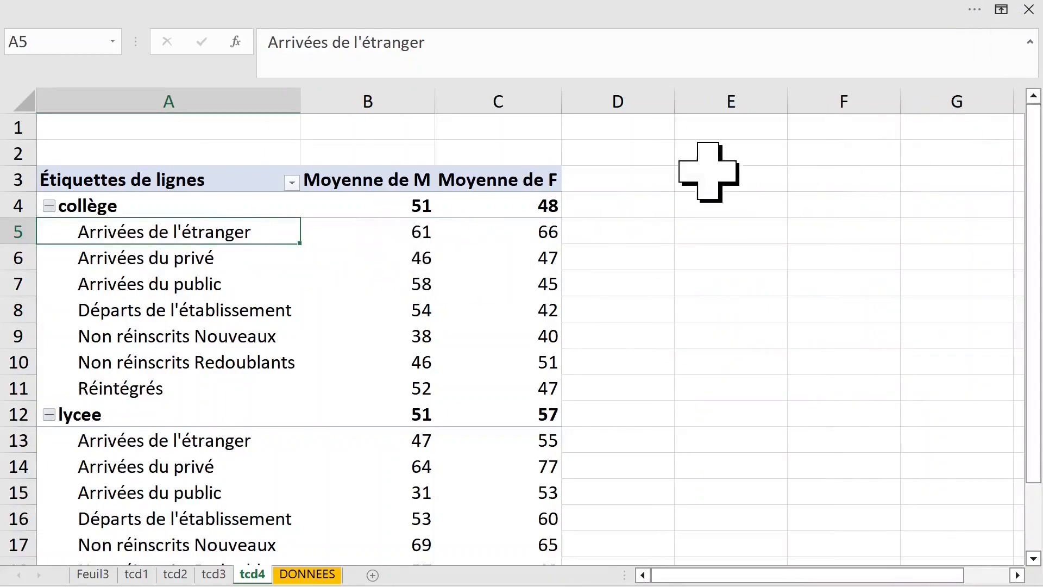
left_click(974, 12)
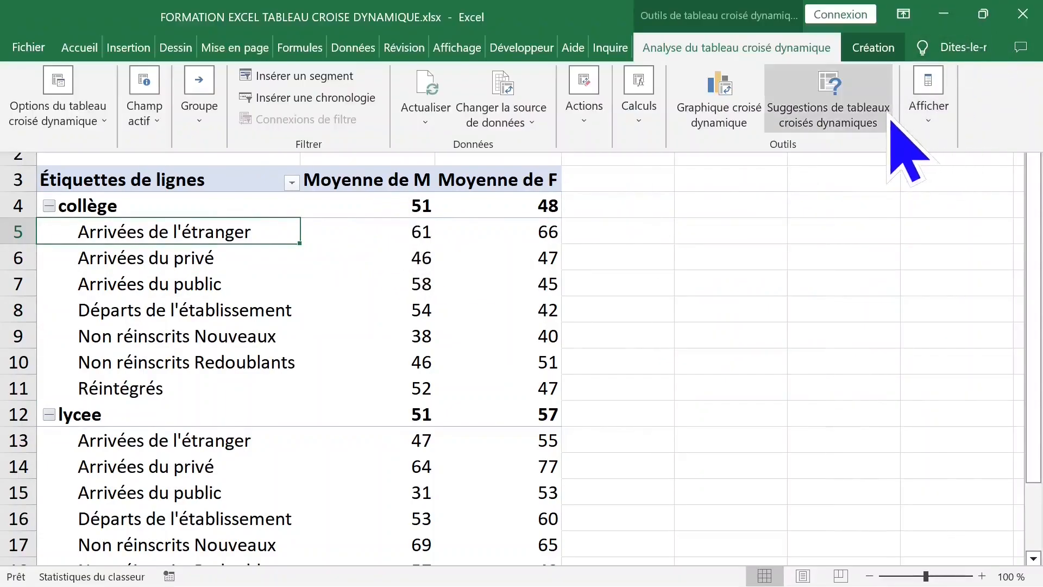
left_click(873, 48)
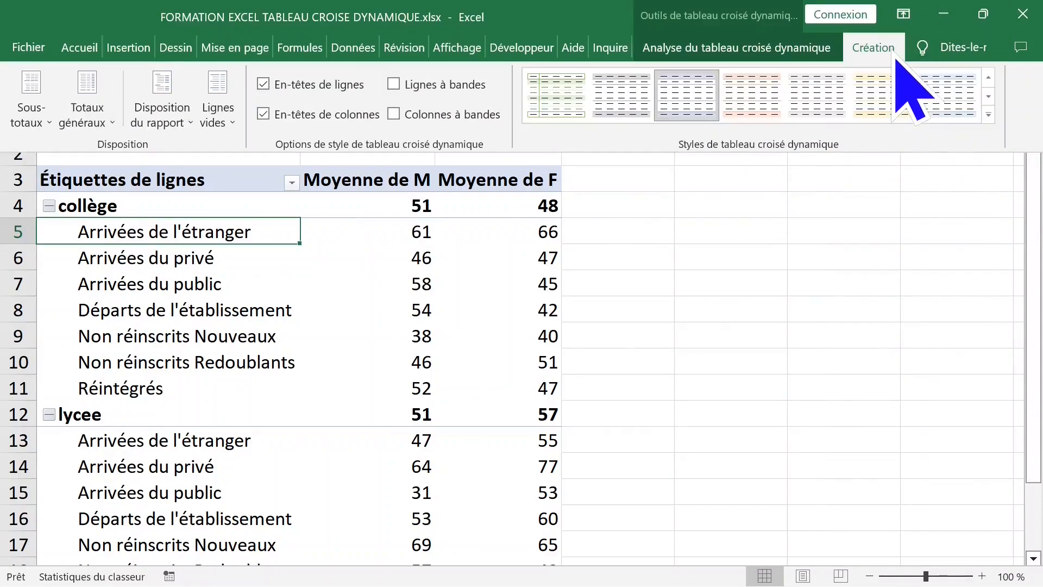
left_click(186, 123)
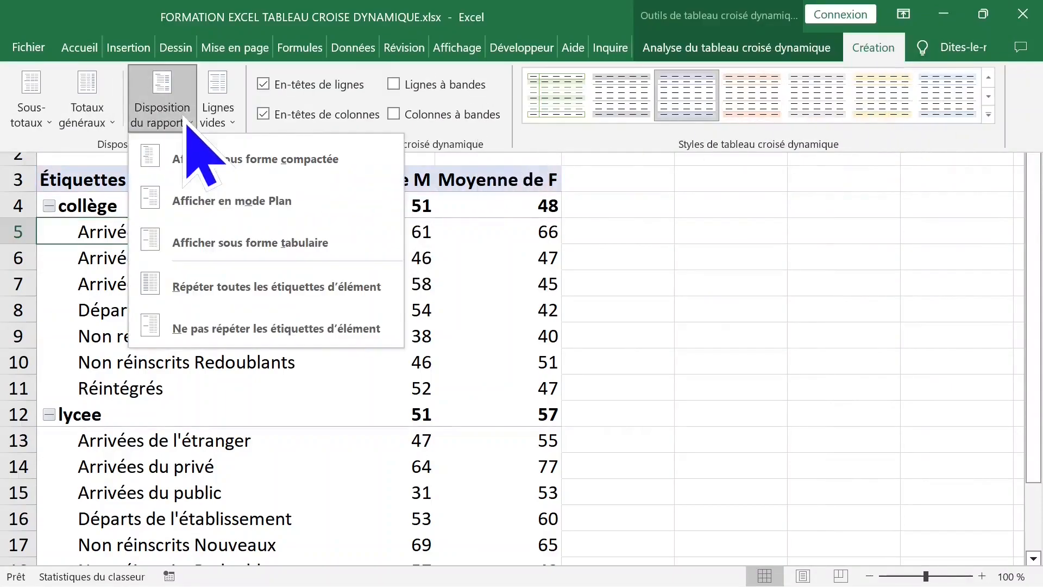
left_click(197, 243)
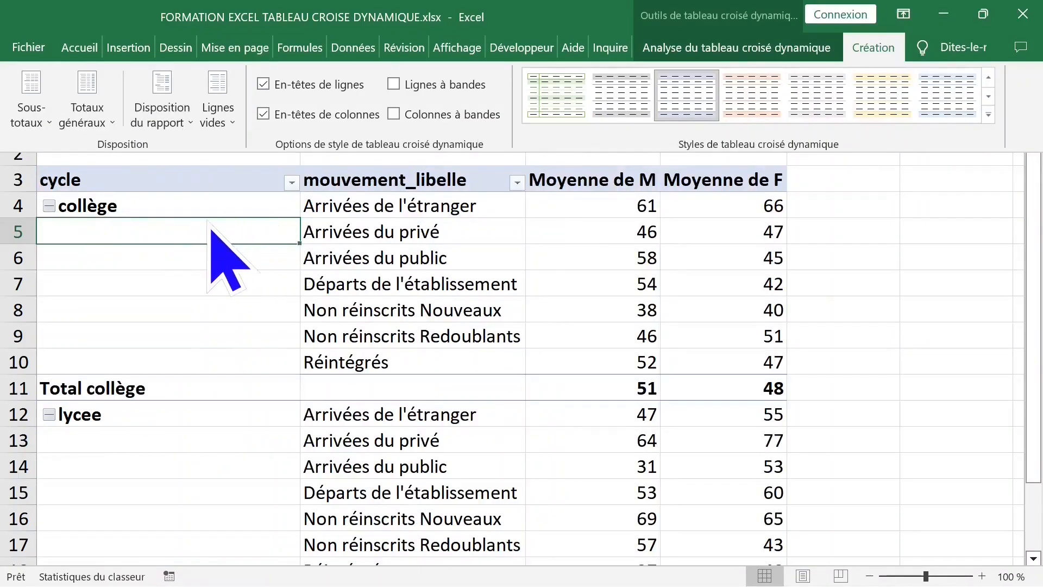
Remove the cycle field from the PivotTable through its collège cell A4, and undo the removal.
left_click(211, 230)
right_click(210, 204)
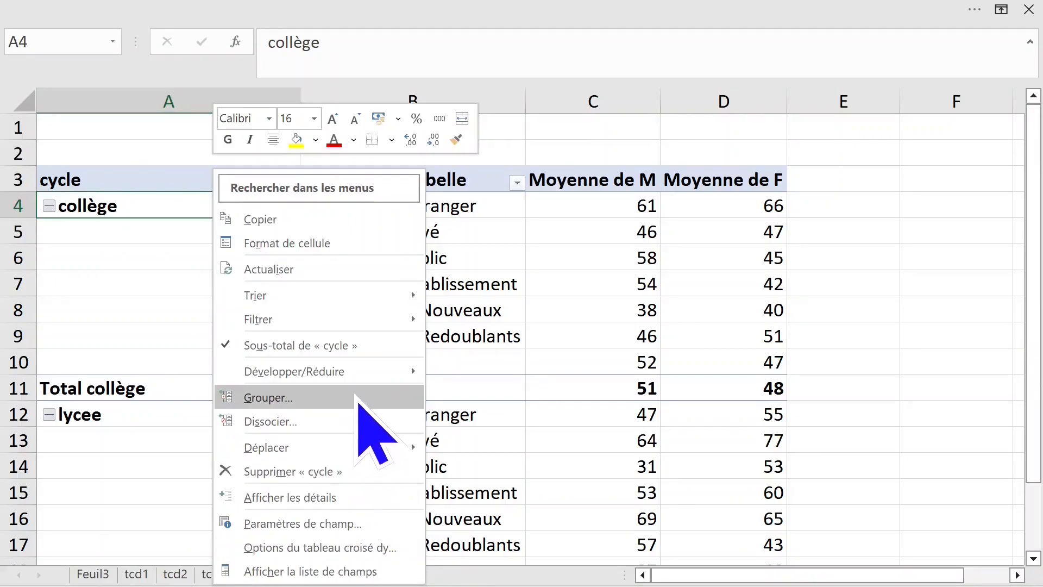
left_click(332, 481)
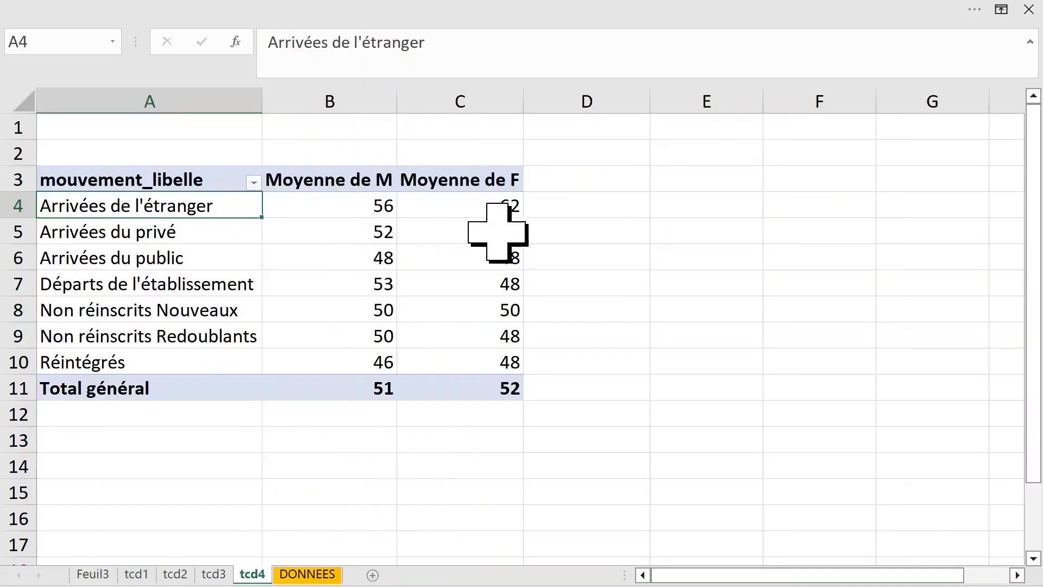
left_click(379, 207)
left_click(483, 206)
left_click(158, 206)
left_click(163, 284)
left_click(187, 209)
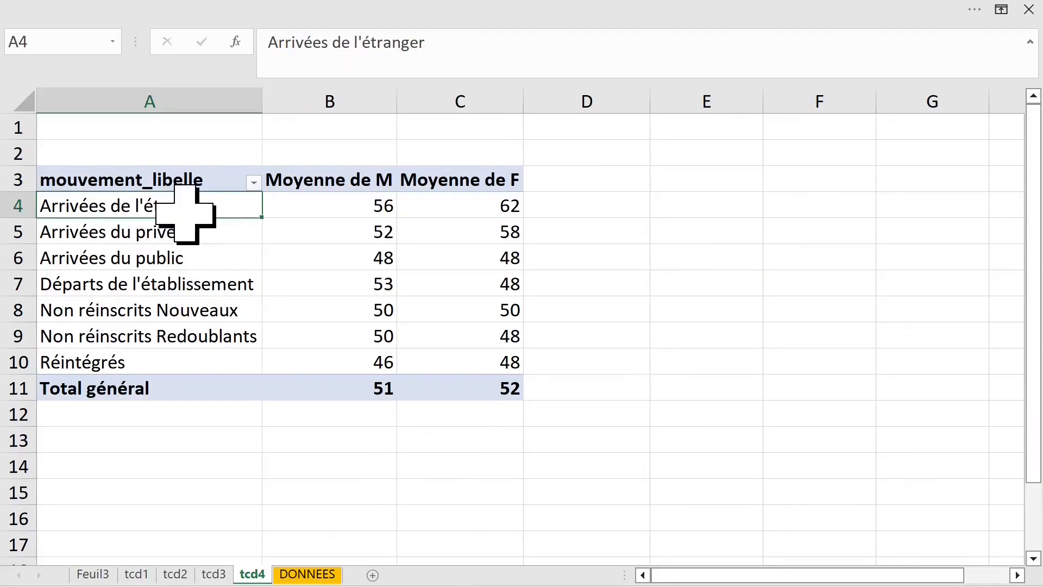
key("ctrl+z")
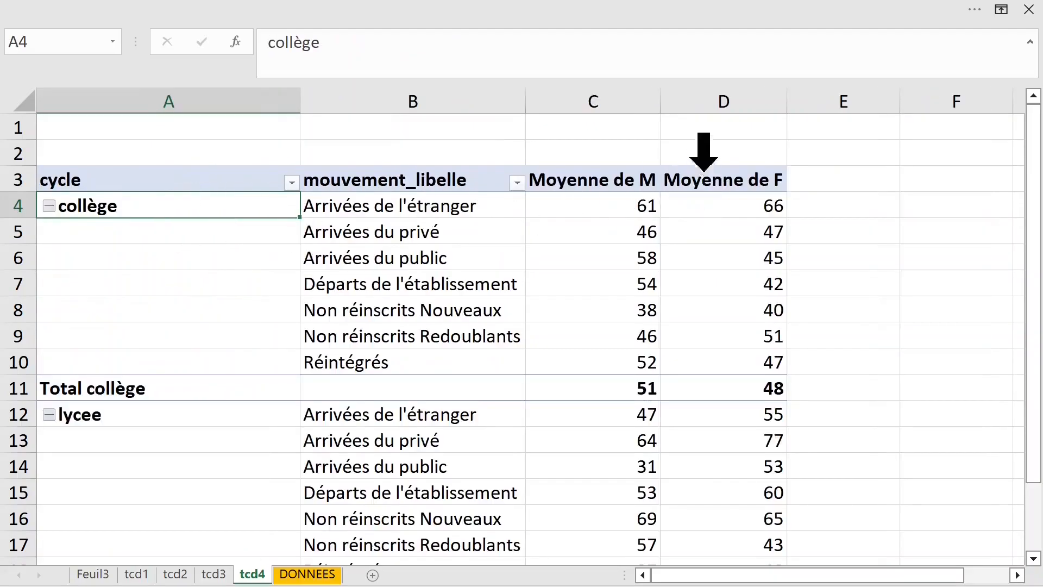
Enter the note "ctrl+z" in cell D1 above the PivotTable and clear it again.
left_click(696, 135)
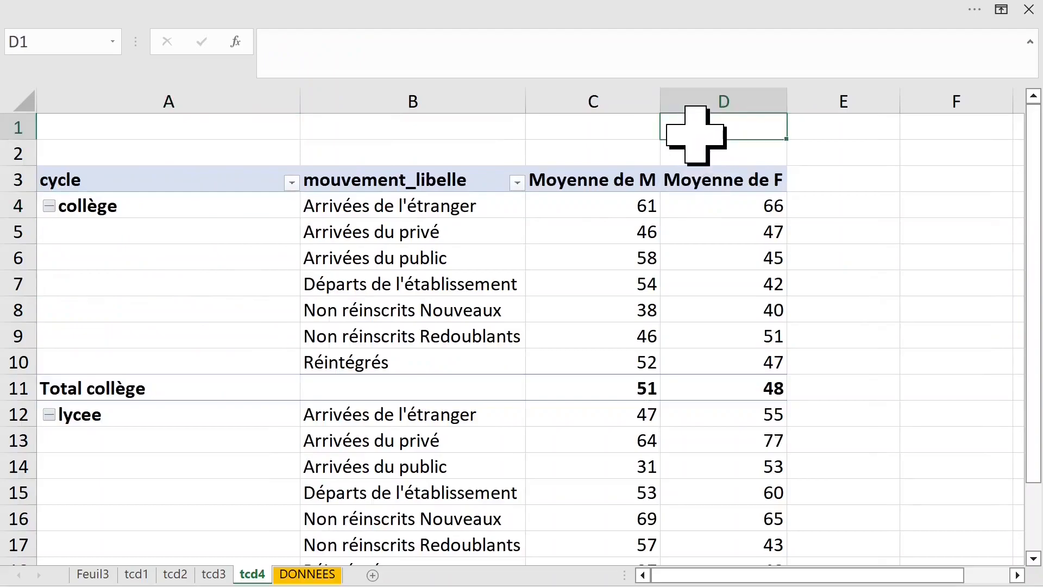
type("ctrl+z")
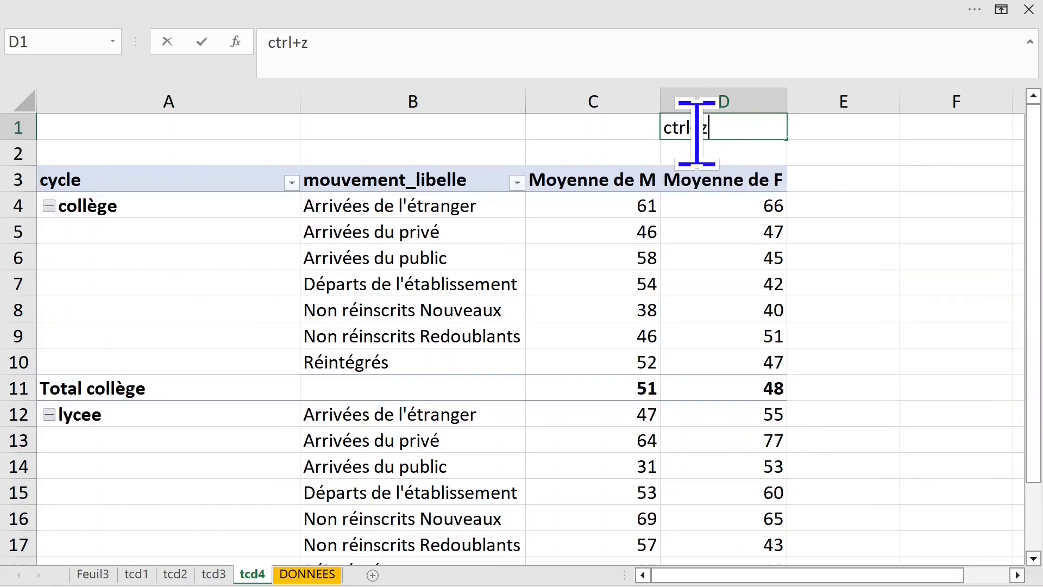
left_click(880, 179)
left_click(735, 132)
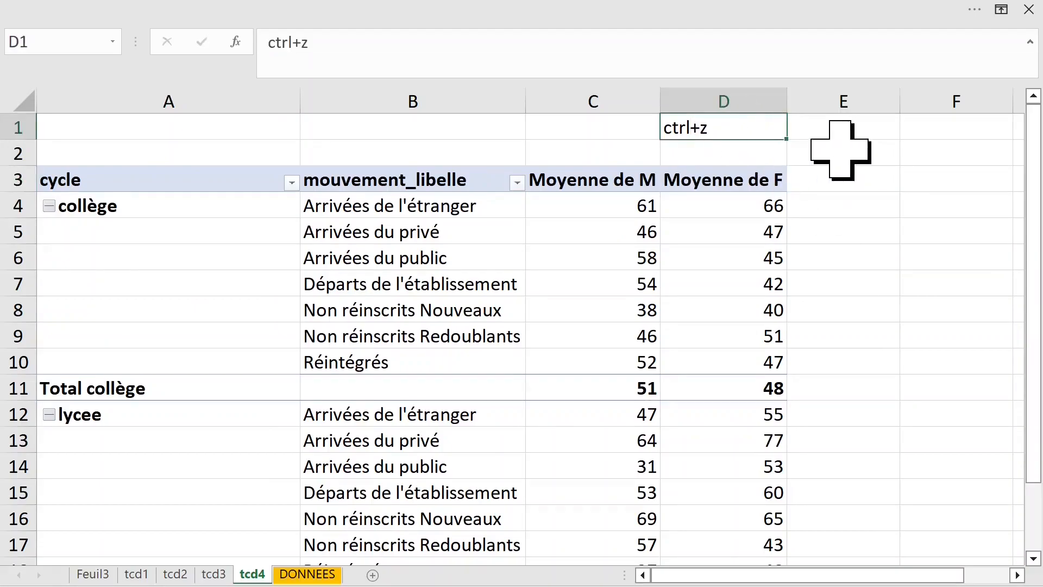
left_click(698, 254)
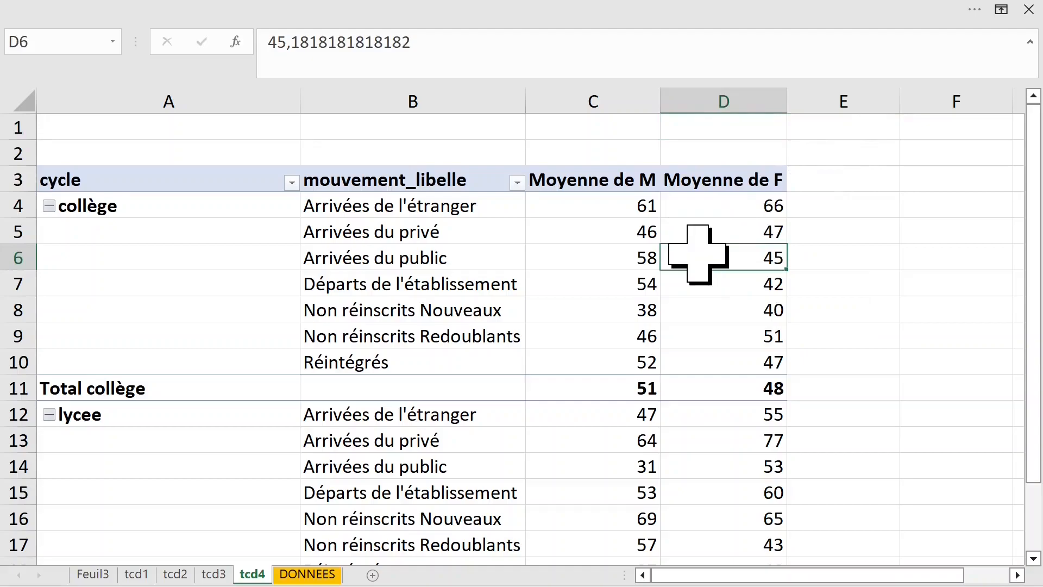
Move the collège item of the cycle field down one position, below lycee.
left_click(389, 233)
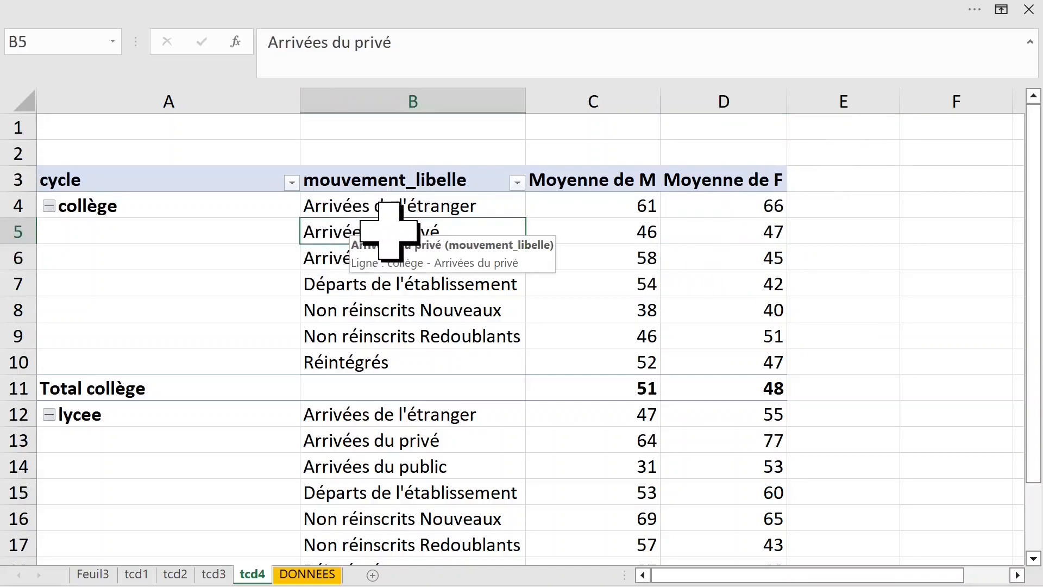
left_click(211, 211)
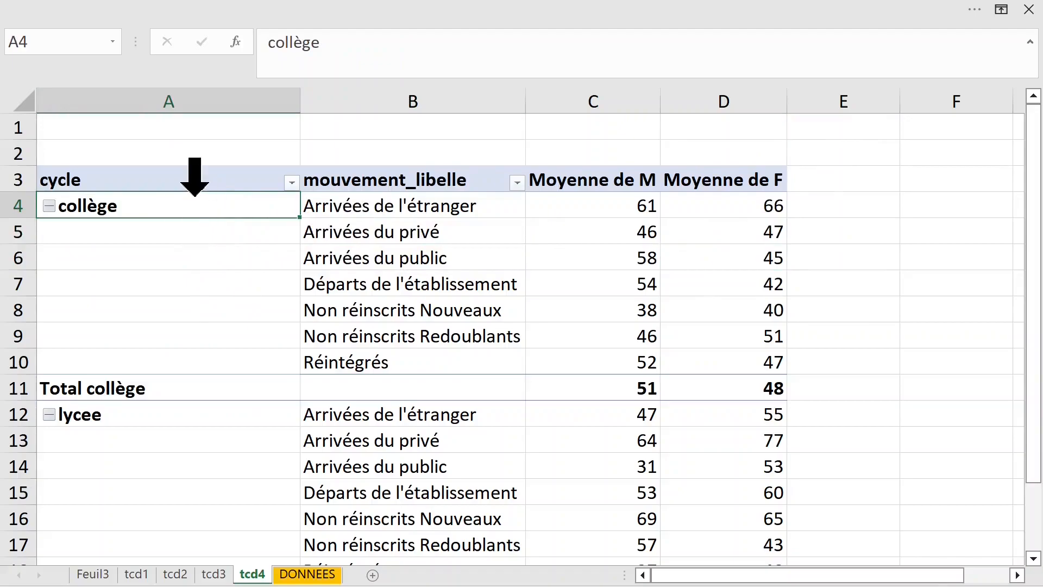
left_click(209, 315)
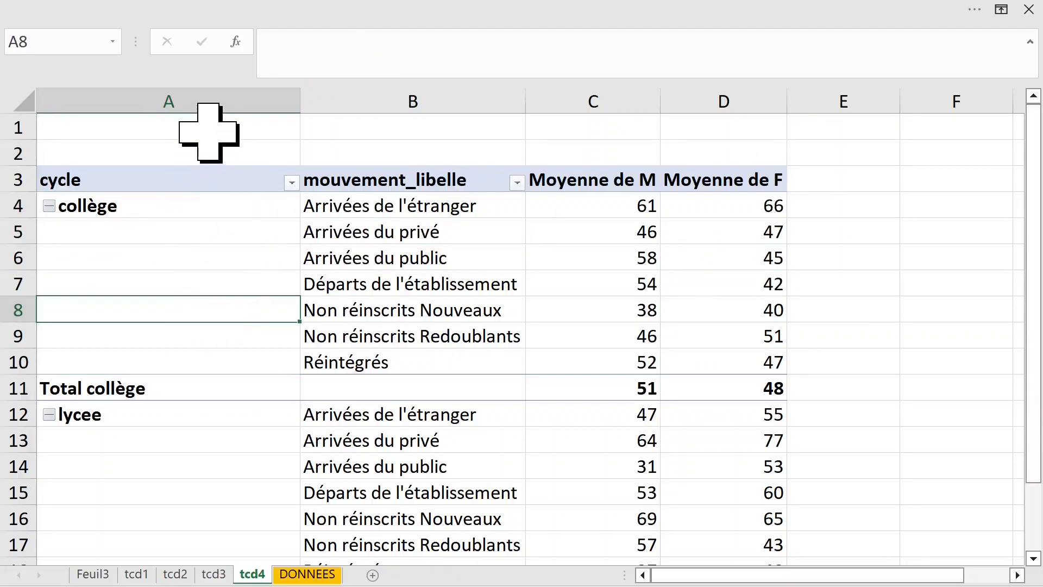
left_click(209, 130)
left_click(199, 207)
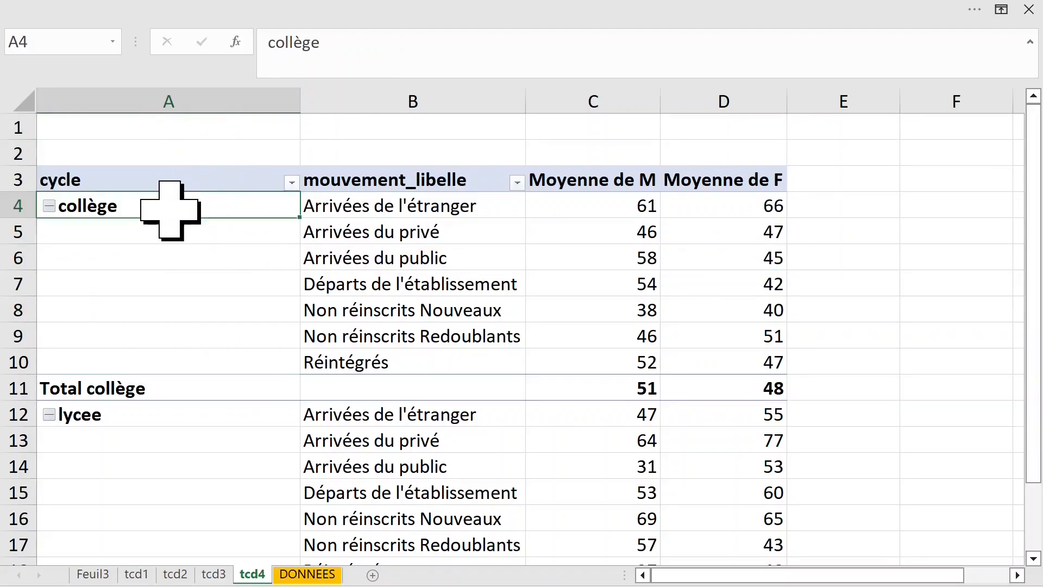
right_click(184, 207)
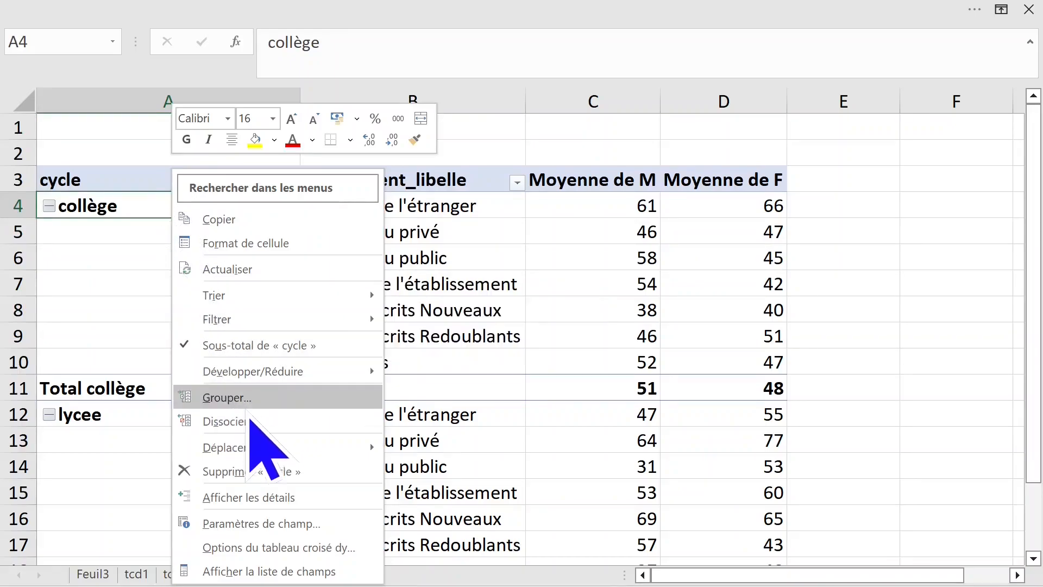
mouse_move(249, 452)
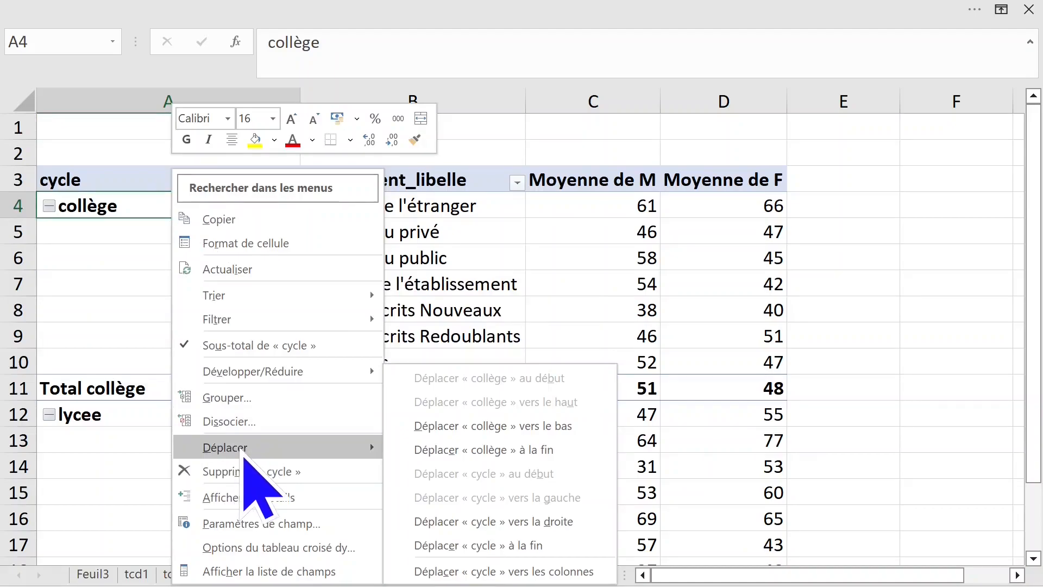
left_click(578, 436)
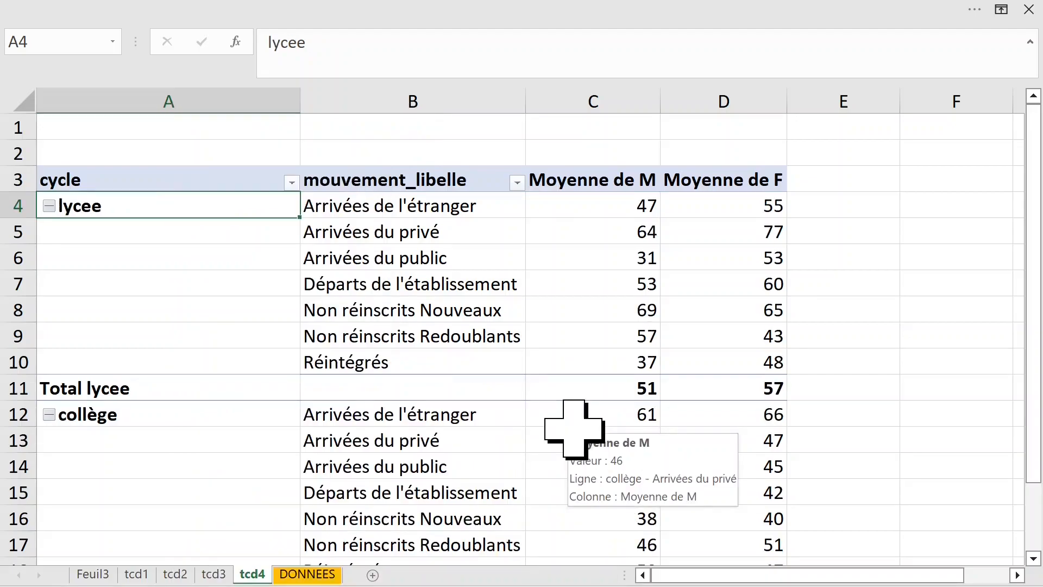
left_click(163, 258)
left_click(146, 91)
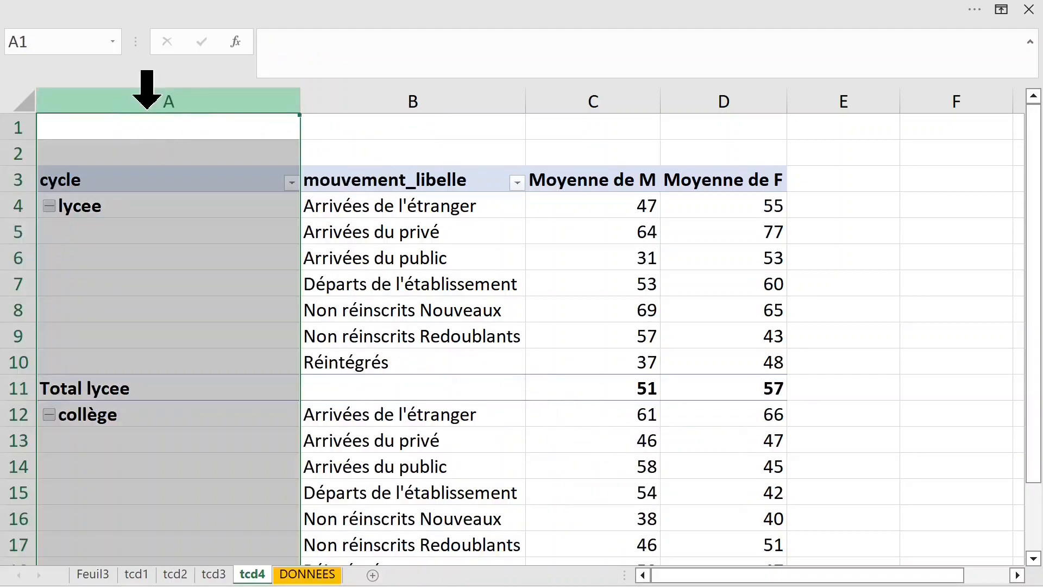
left_click(139, 260)
left_click(139, 205)
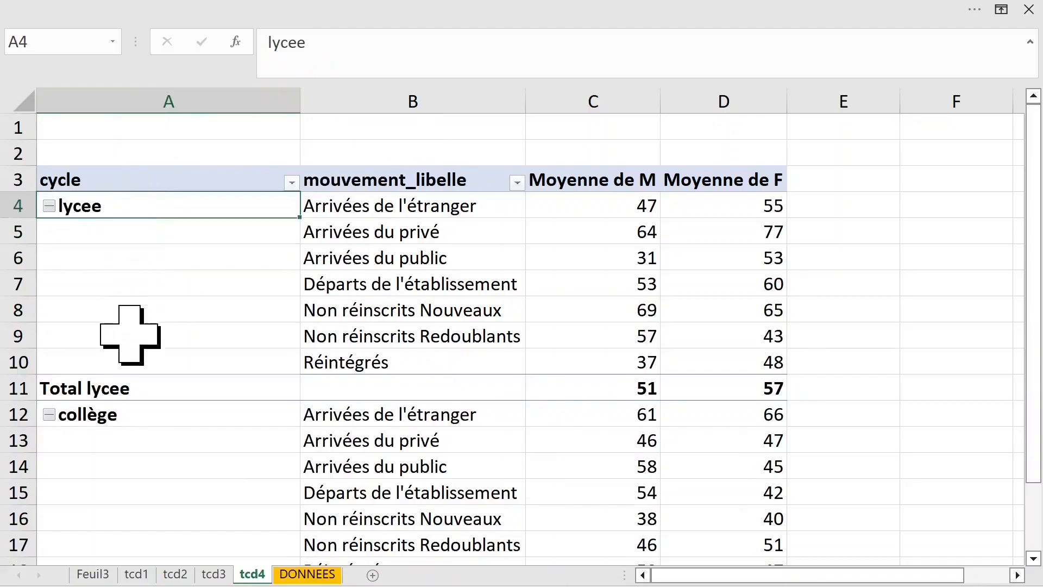
left_click(140, 414)
Display the PivotTable field list again and move the cycle field from Lignes to the Filtres area.
left_click(224, 228)
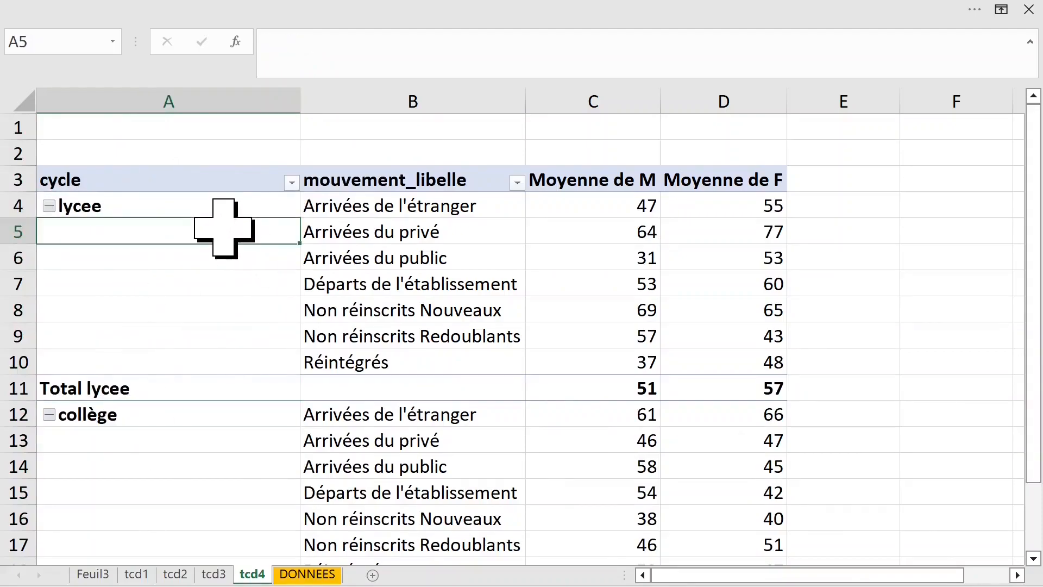
right_click(224, 228)
left_click(304, 571)
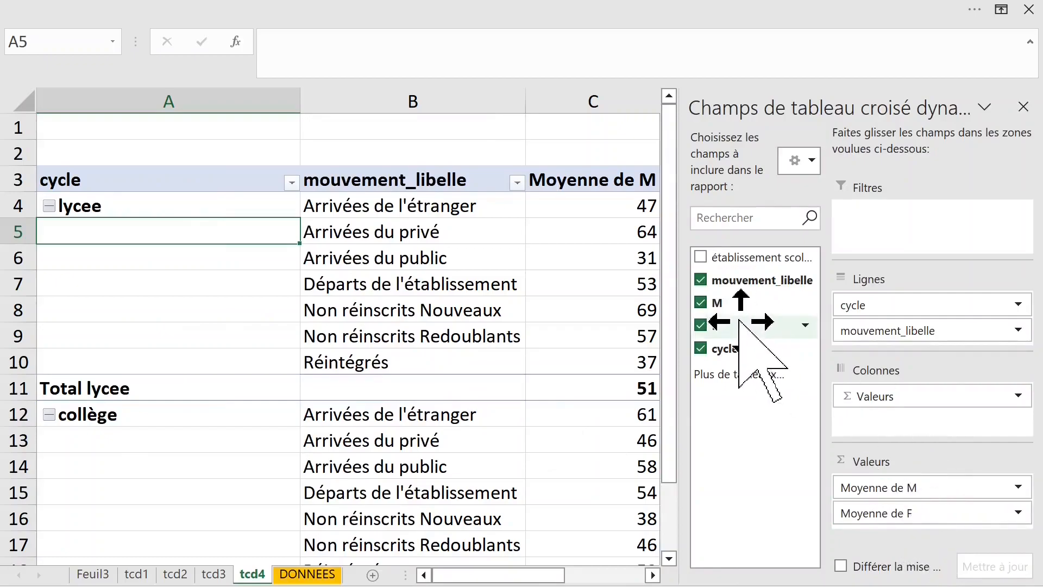
left_click(905, 308)
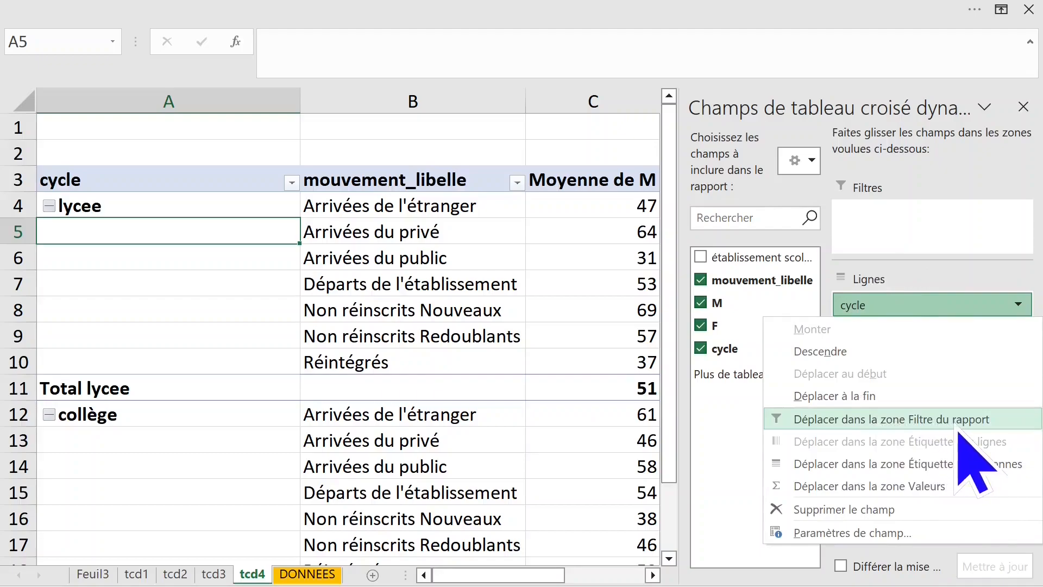
left_click(709, 417)
left_click_drag(920, 307, 919, 221)
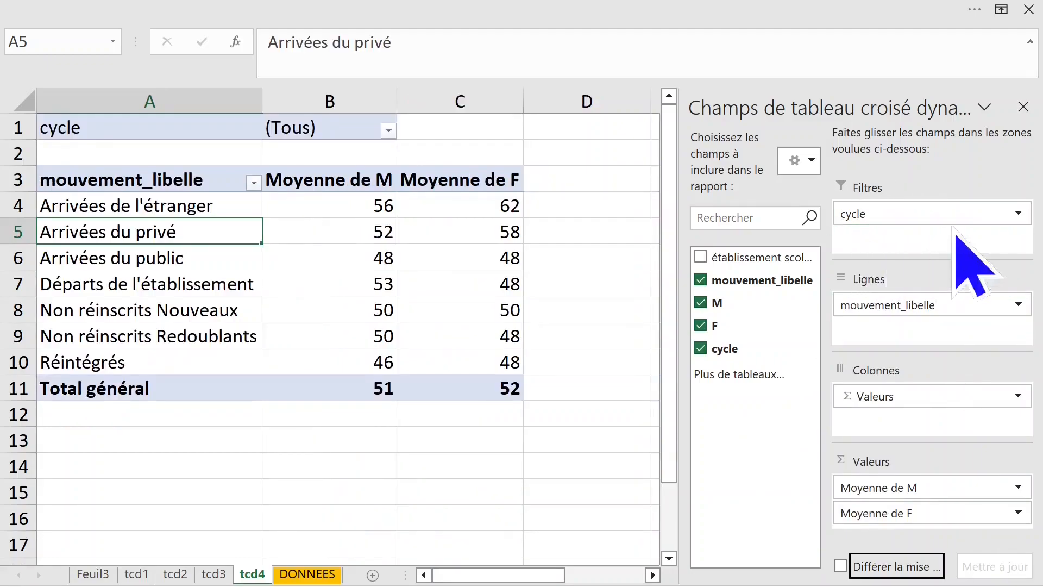
Close the field list and set the cycle report filter to lycee.
left_click(424, 306)
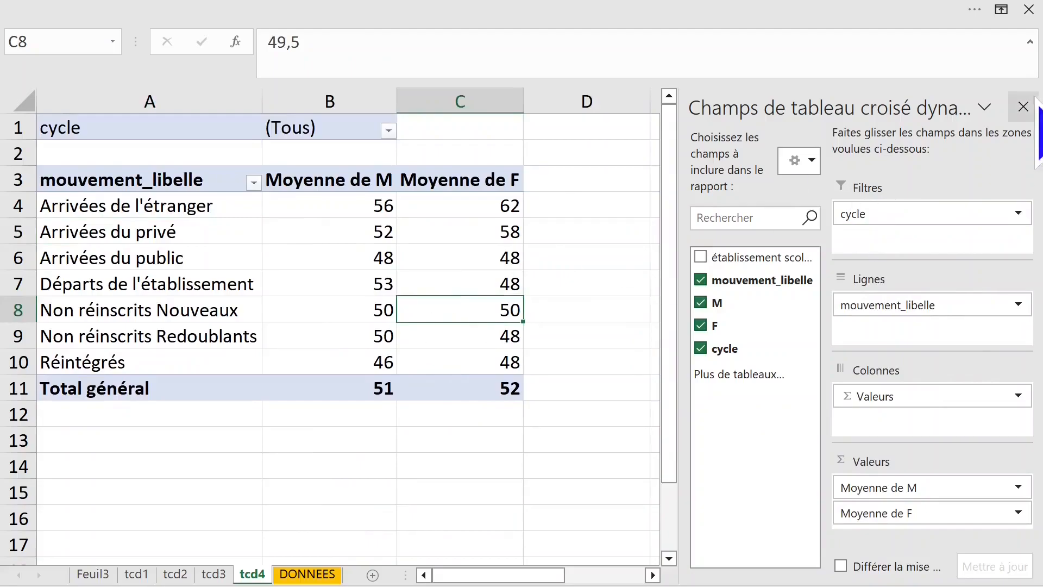
left_click(1023, 106)
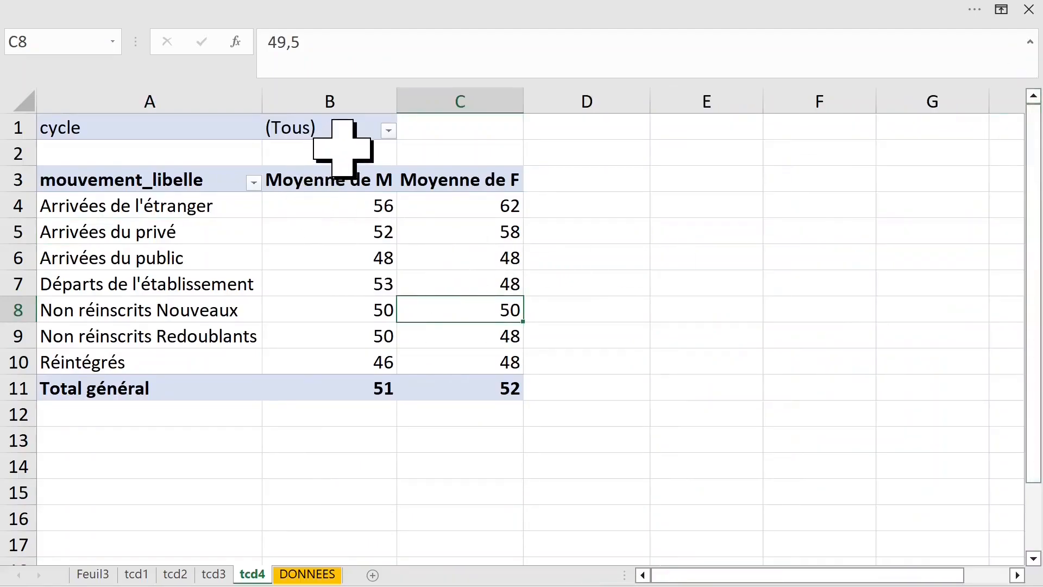
left_click(389, 133)
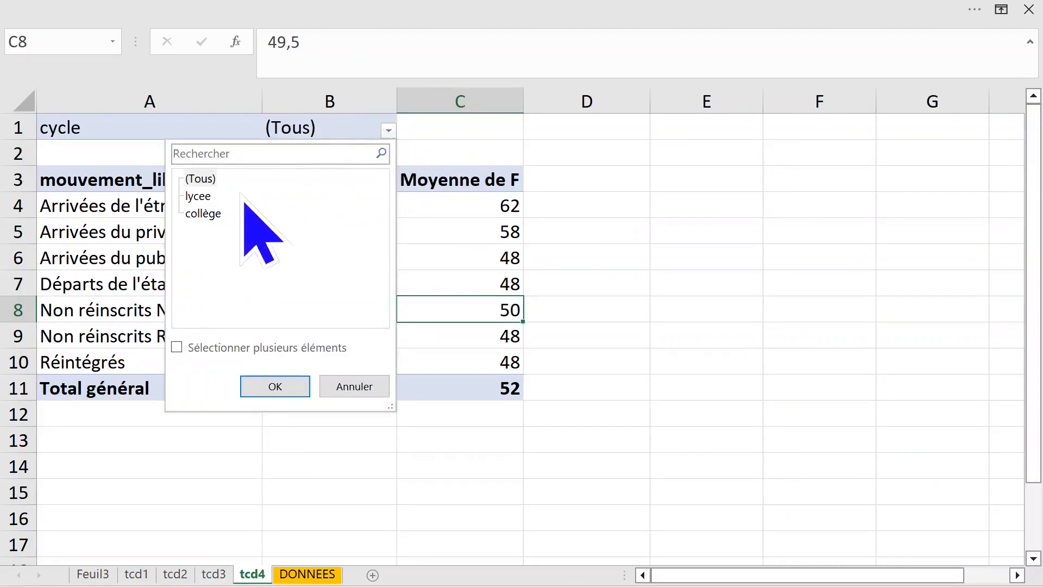
left_click(281, 386)
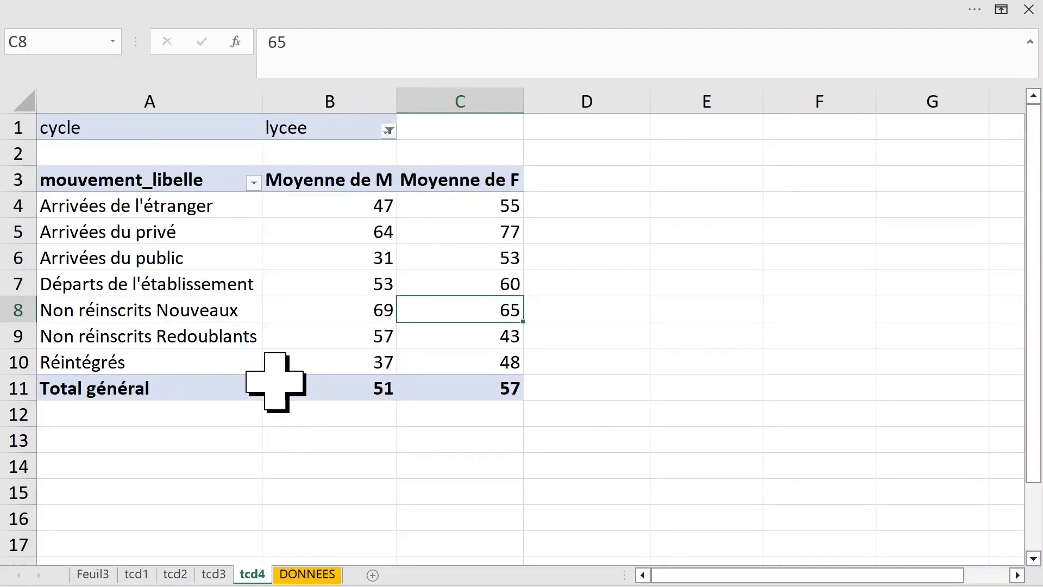
Switch the cycle report filter to collège.
left_click(389, 132)
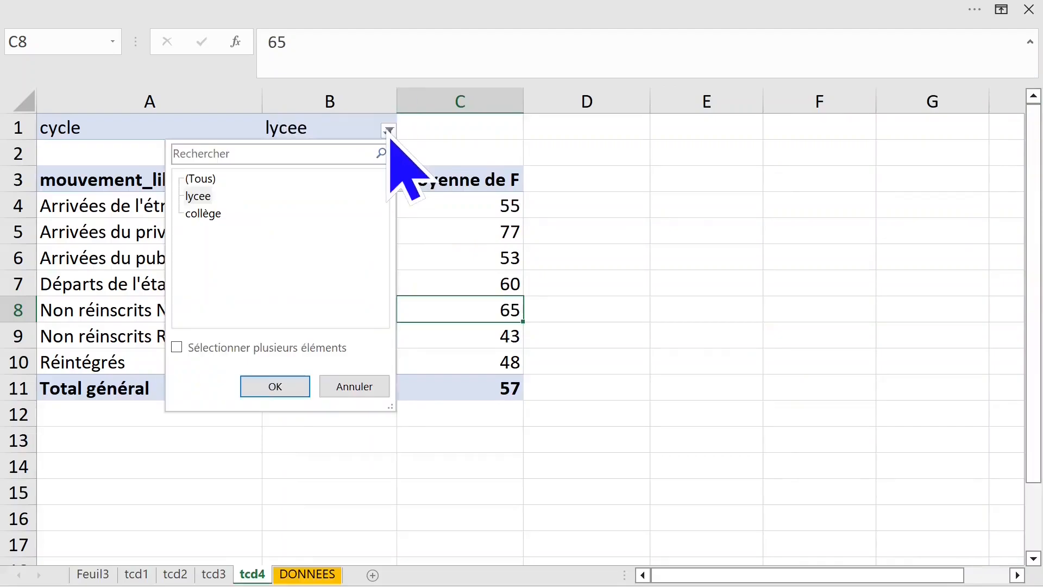
left_click(209, 213)
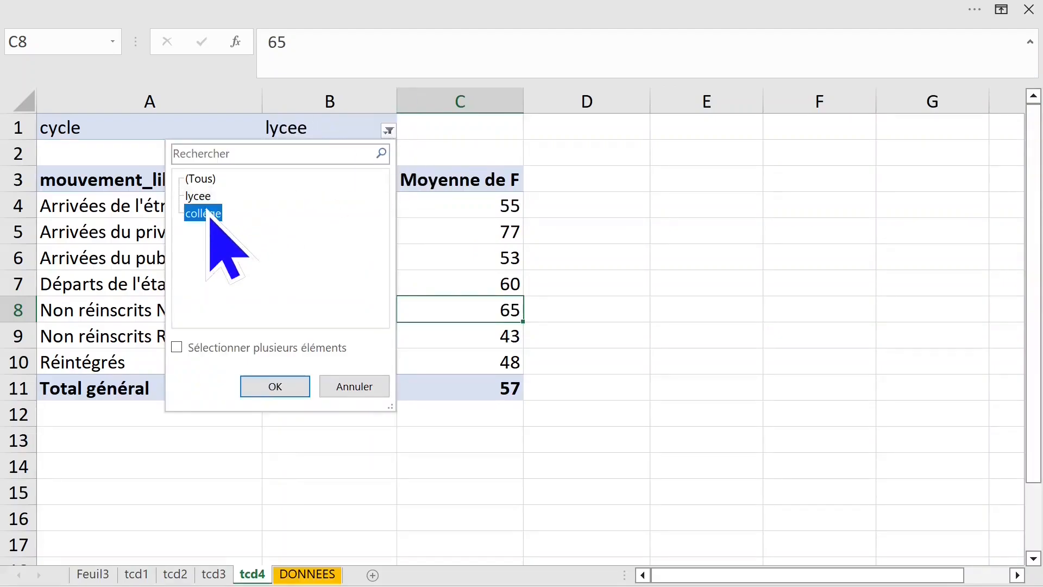
left_click(274, 386)
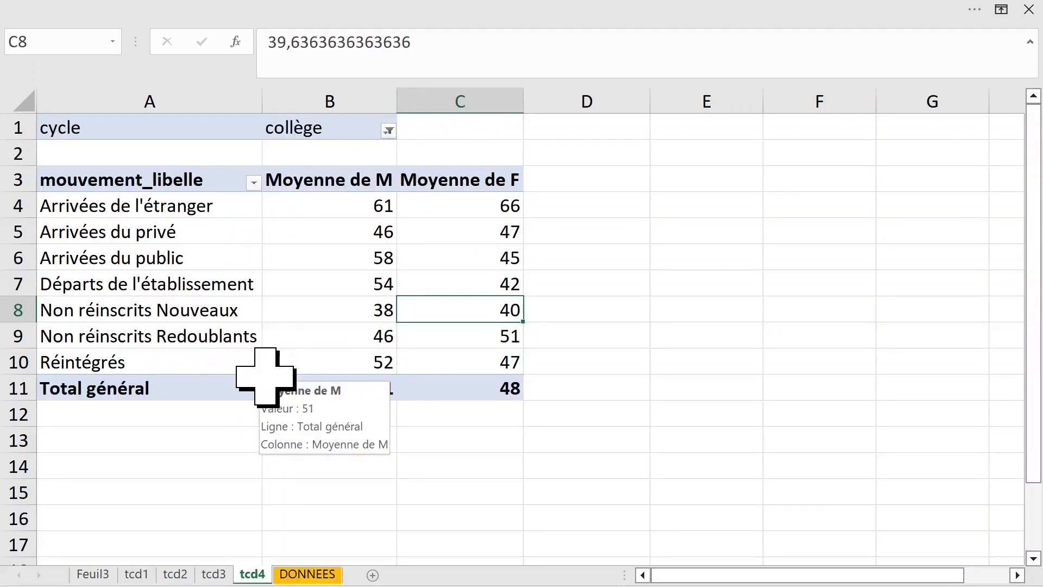
Reset the cycle report filter to (Tous) so the PivotTable covers all cycles.
left_click(389, 132)
left_click(198, 179)
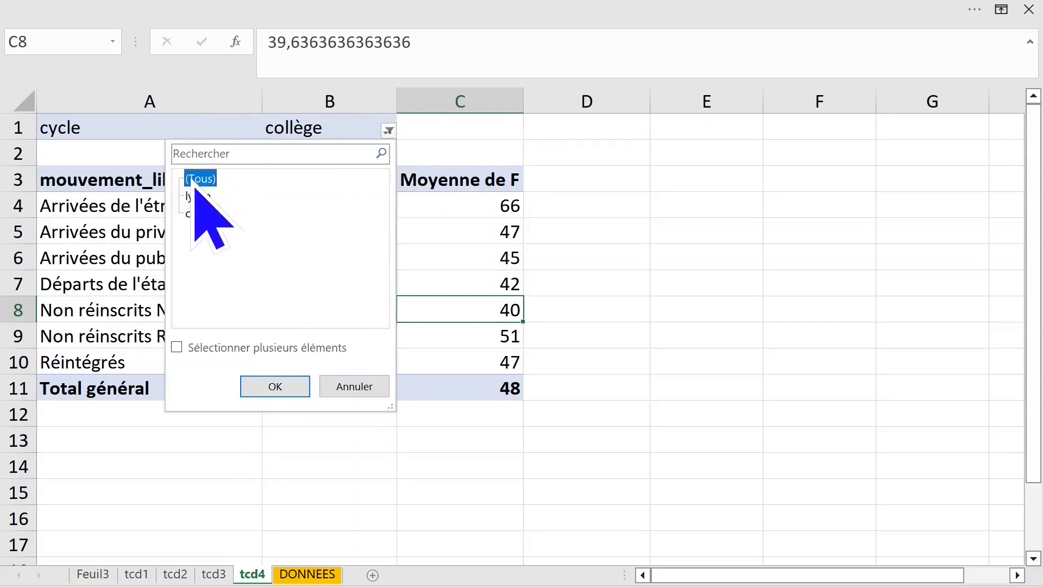
left_click(275, 386)
left_click(380, 234)
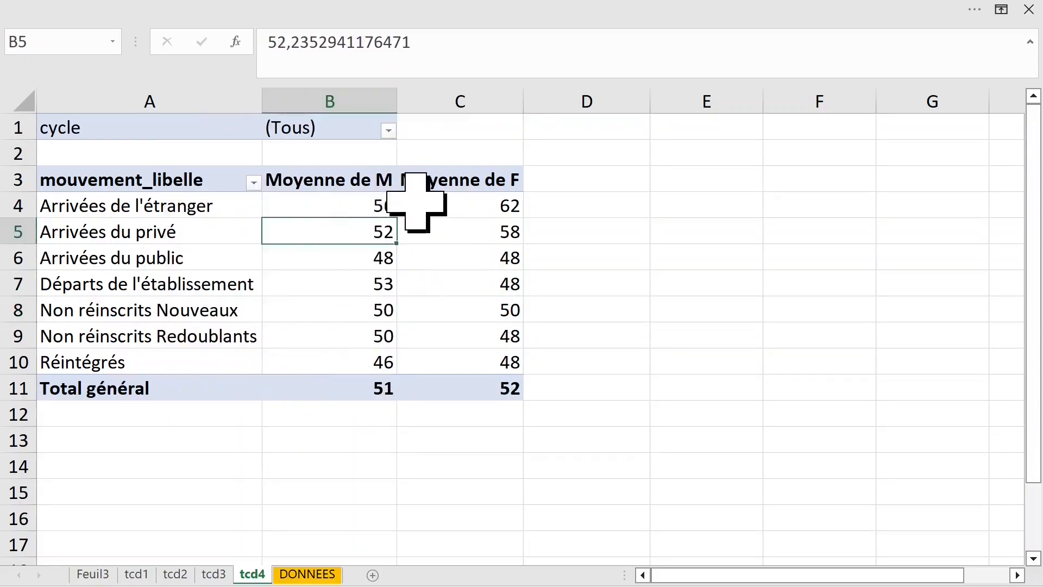
left_click(501, 205)
Change the summary calculation of both the M and F value fields to Somme.
left_click(355, 185)
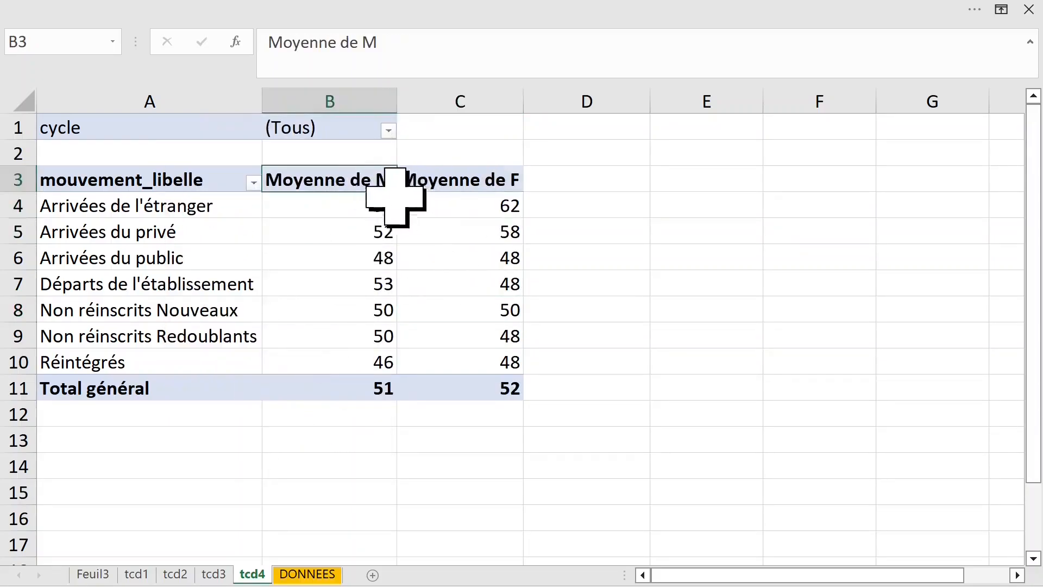
double_click(348, 182)
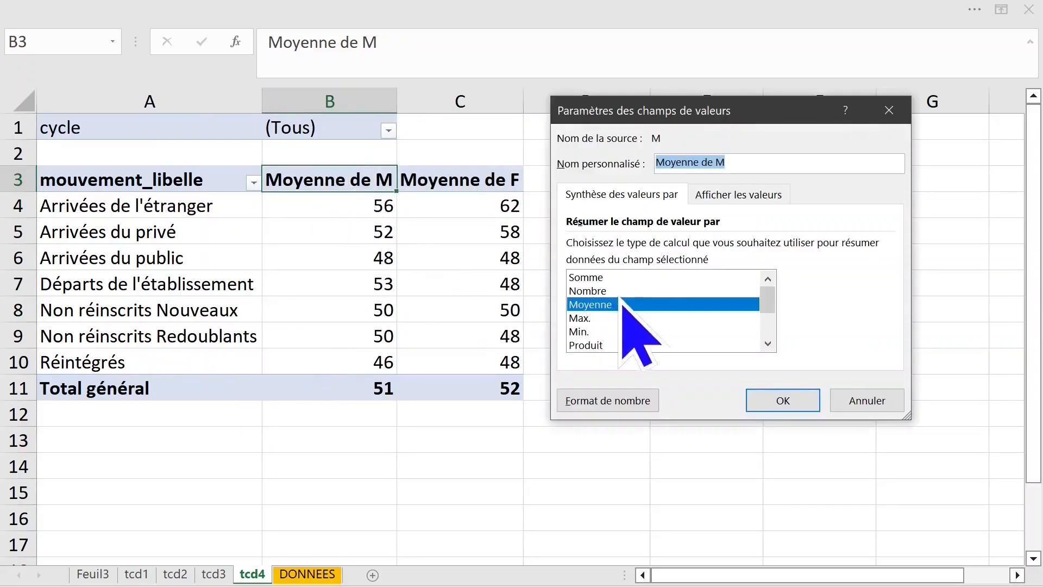
left_click(596, 278)
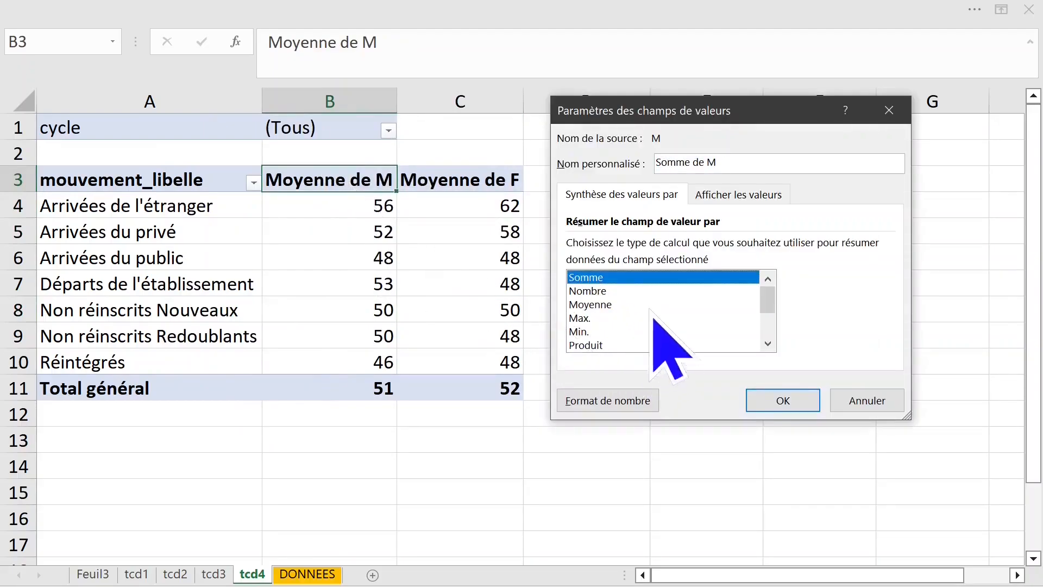
left_click(783, 402)
double_click(475, 183)
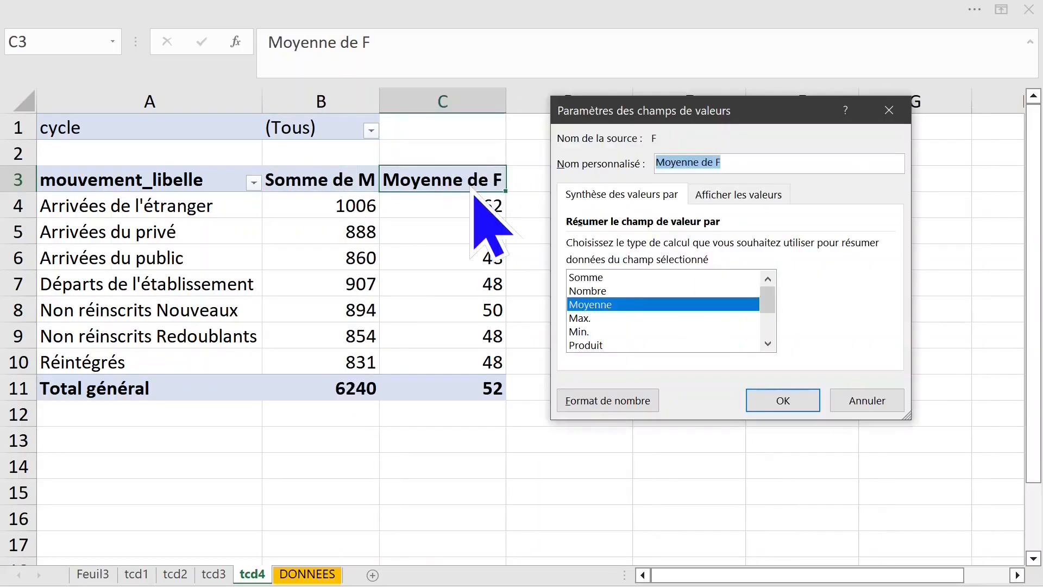
left_click(596, 278)
left_click(783, 400)
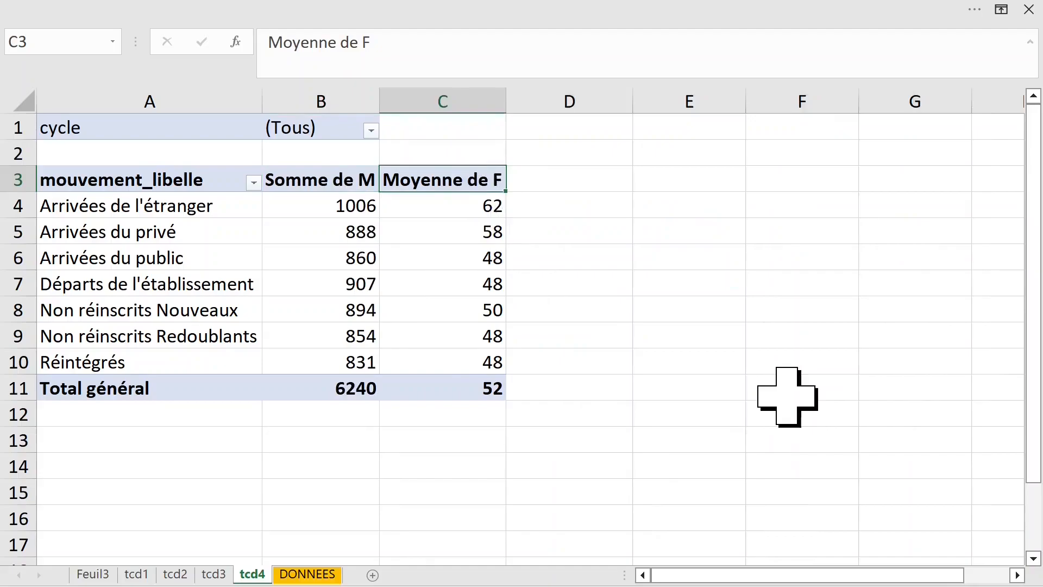
left_click(414, 206)
left_click(320, 207)
left_click(415, 206)
left_click(366, 205)
left_click(435, 205)
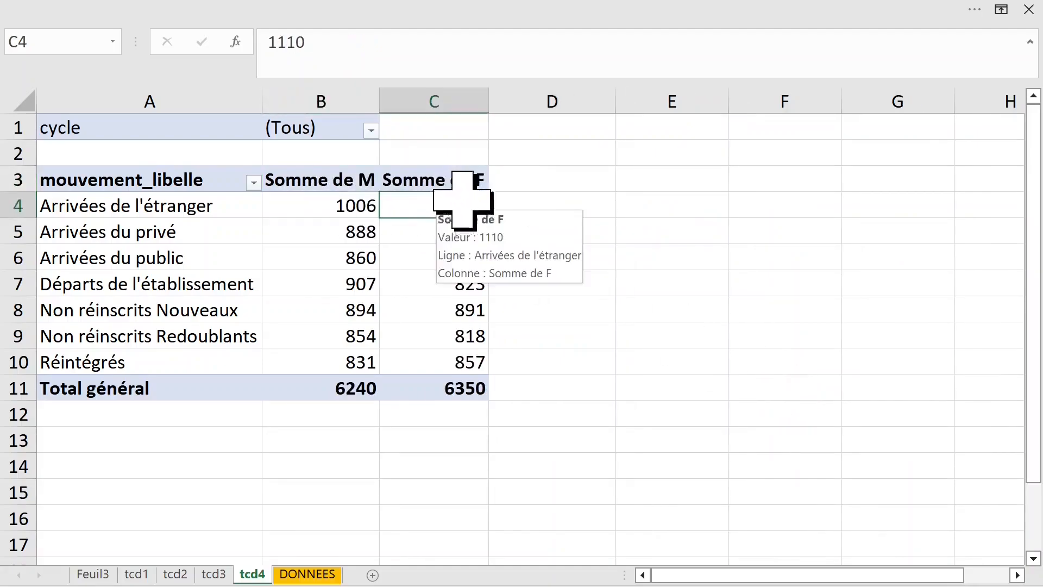
Start a new calculated field for the PivotTable and name it "total F ET M".
left_click(733, 9)
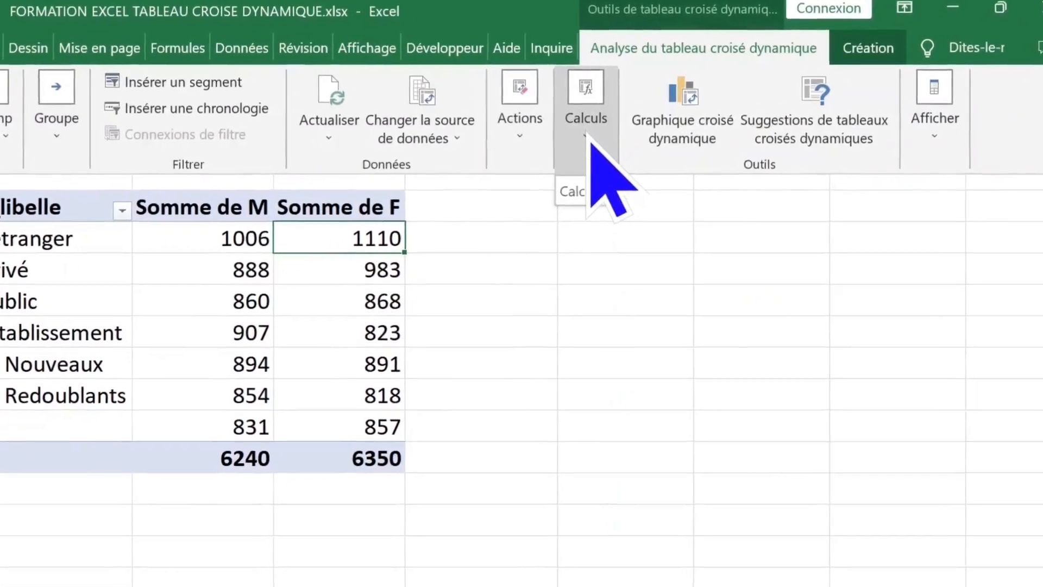
left_click(641, 117)
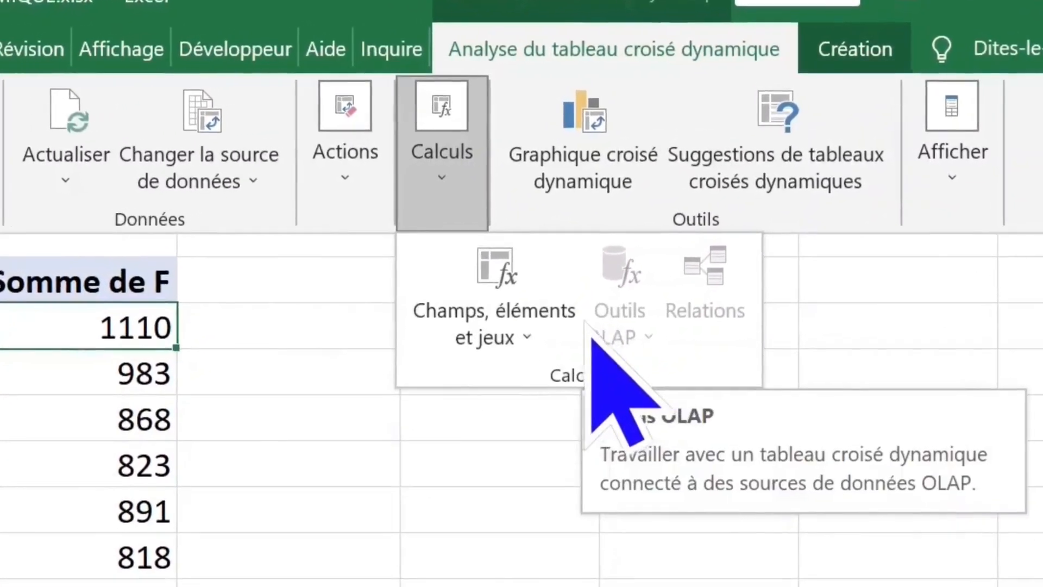
left_click(545, 347)
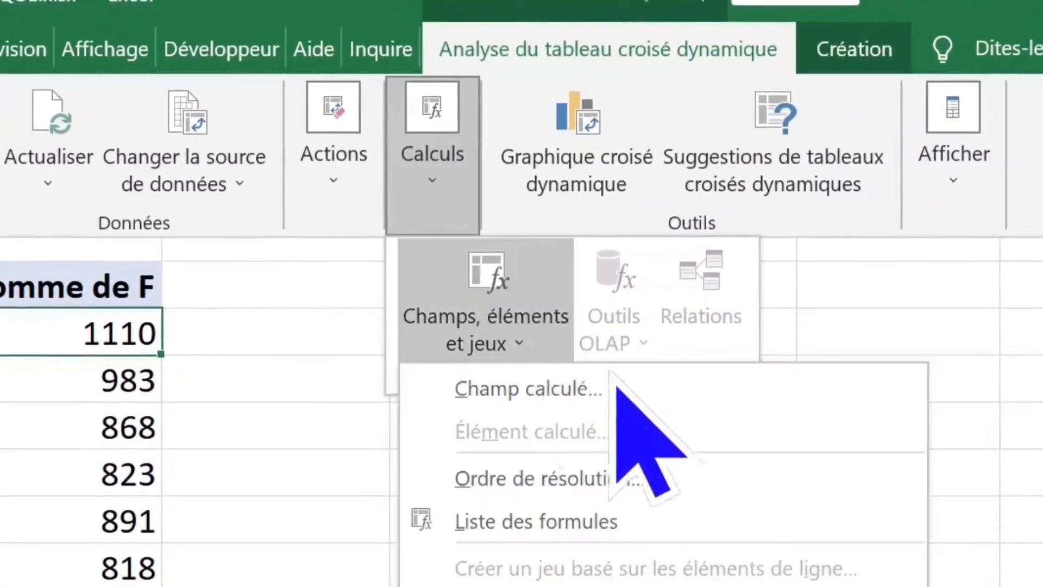
left_click(641, 389)
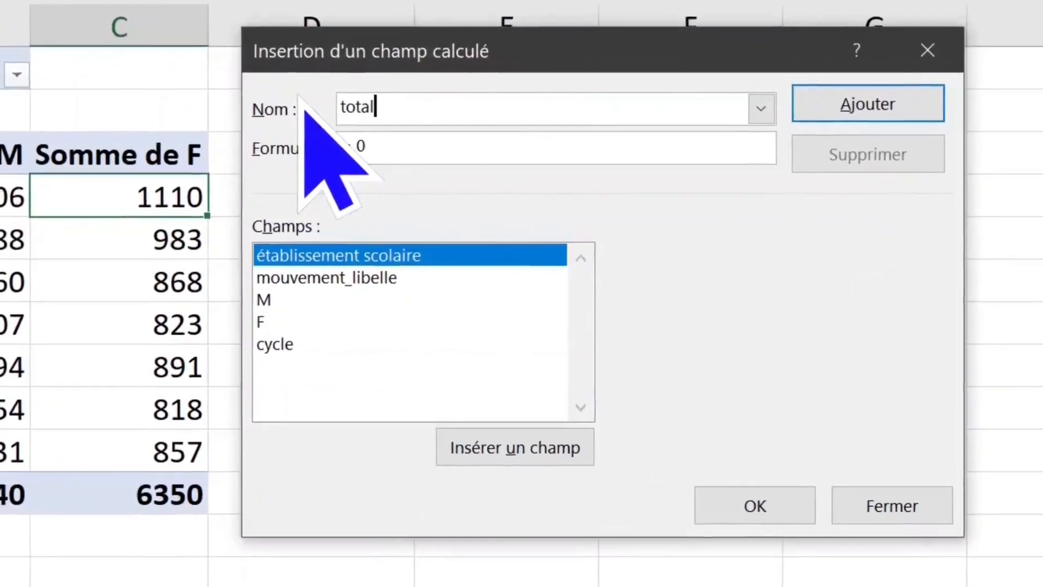
type("F ET M")
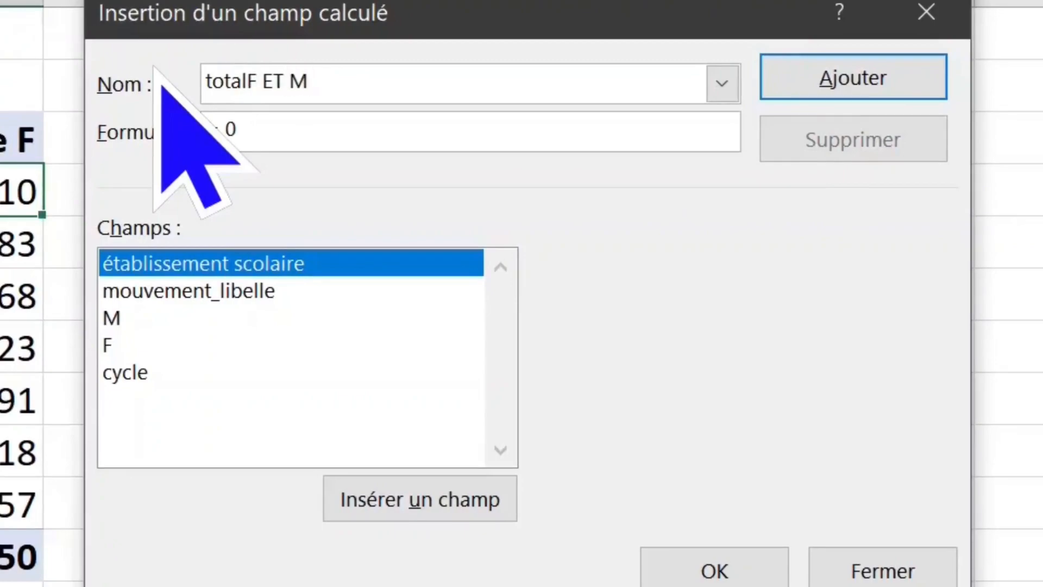
left_click(243, 80)
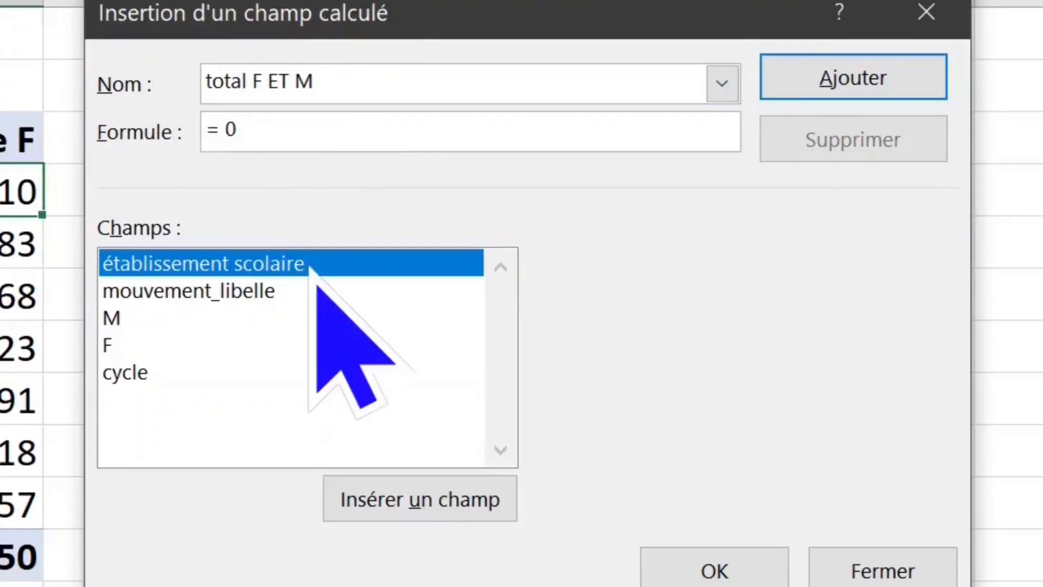
Define the calculated field's formula as = M+ F and add the field to the PivotTable.
left_click(441, 131)
key("BackSpace")
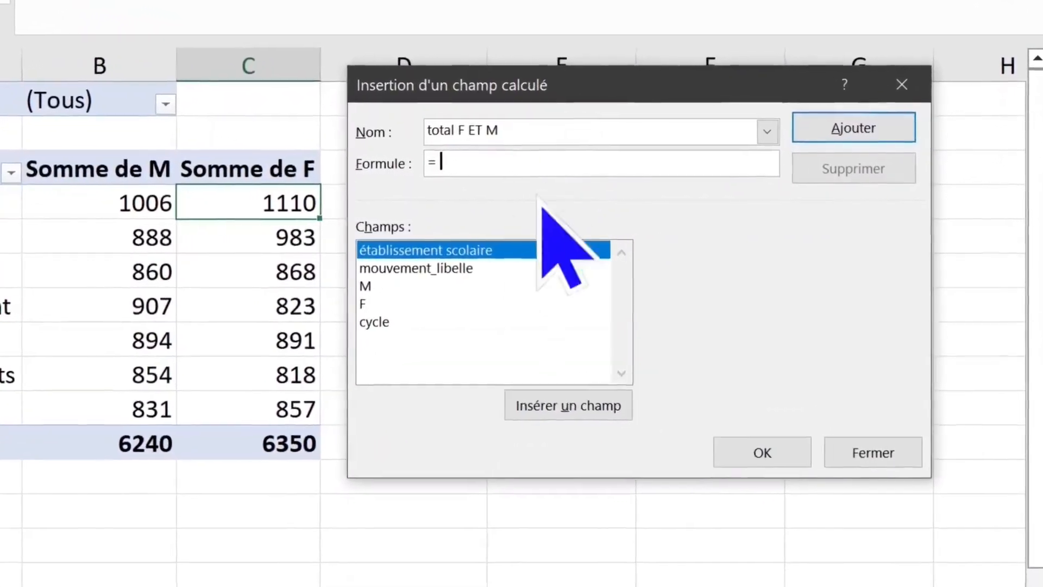
double_click(423, 285)
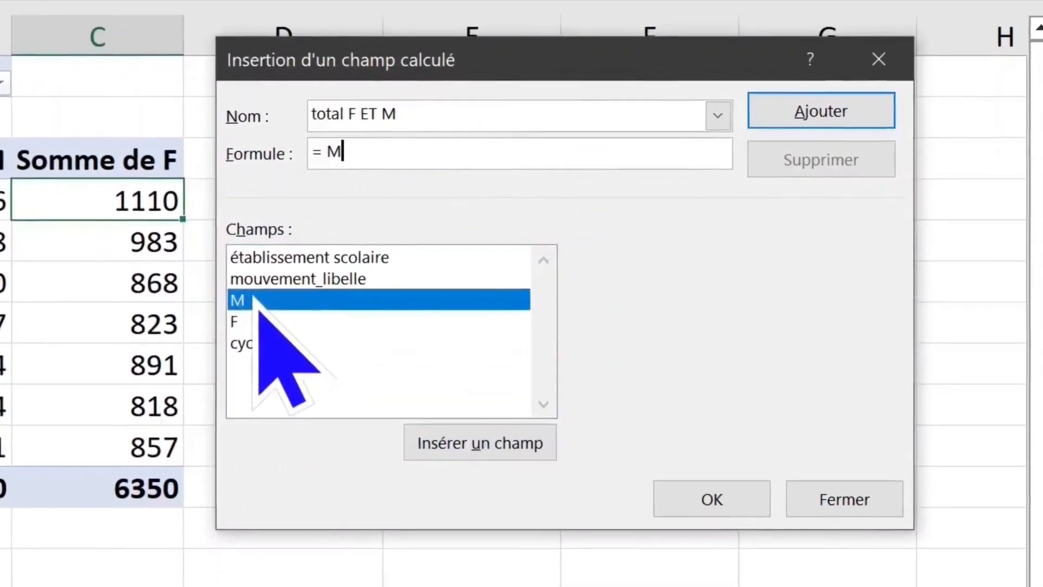
type("+")
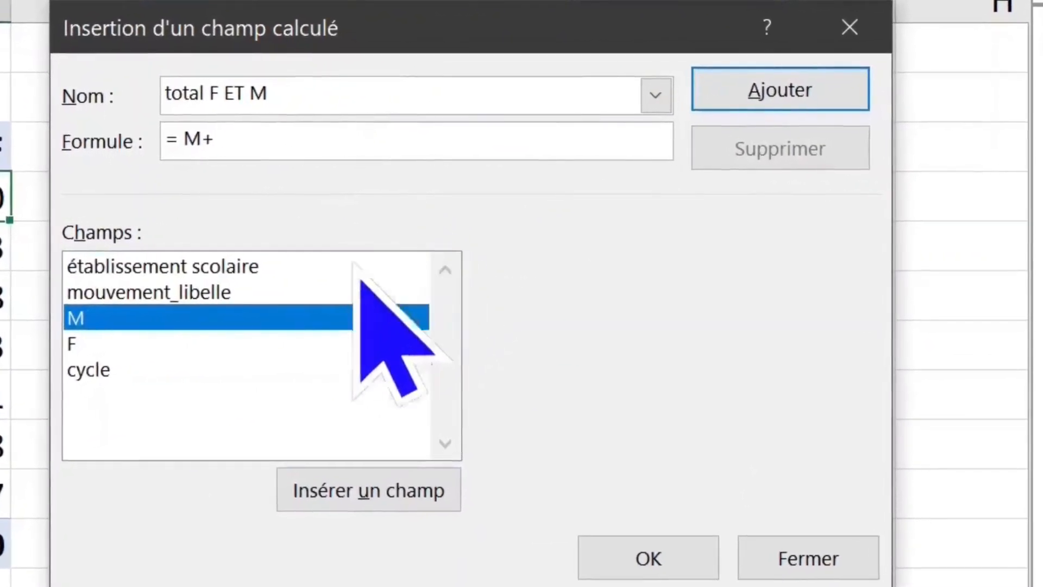
left_click(92, 343)
double_click(93, 345)
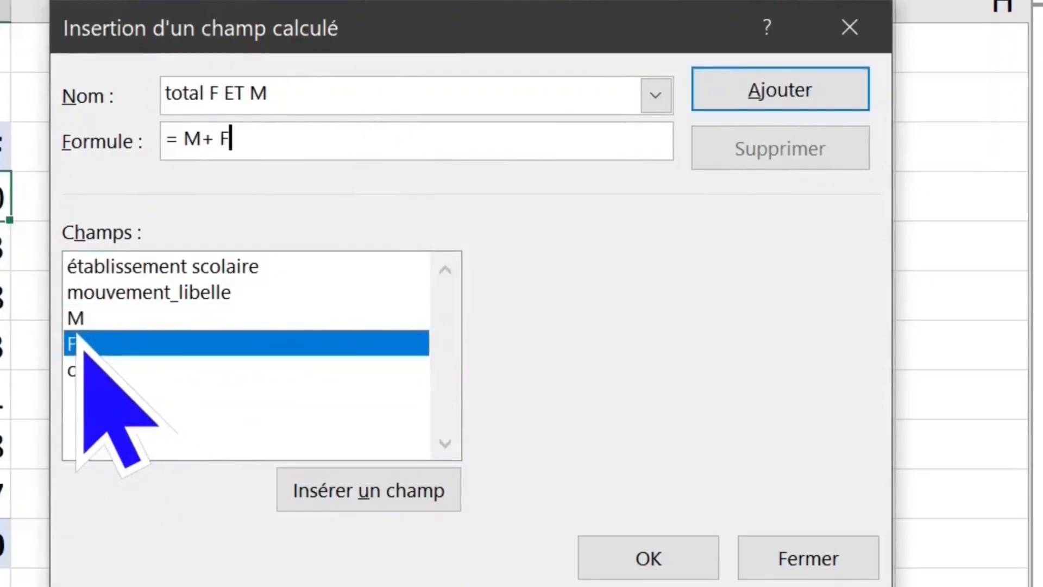
left_click(794, 104)
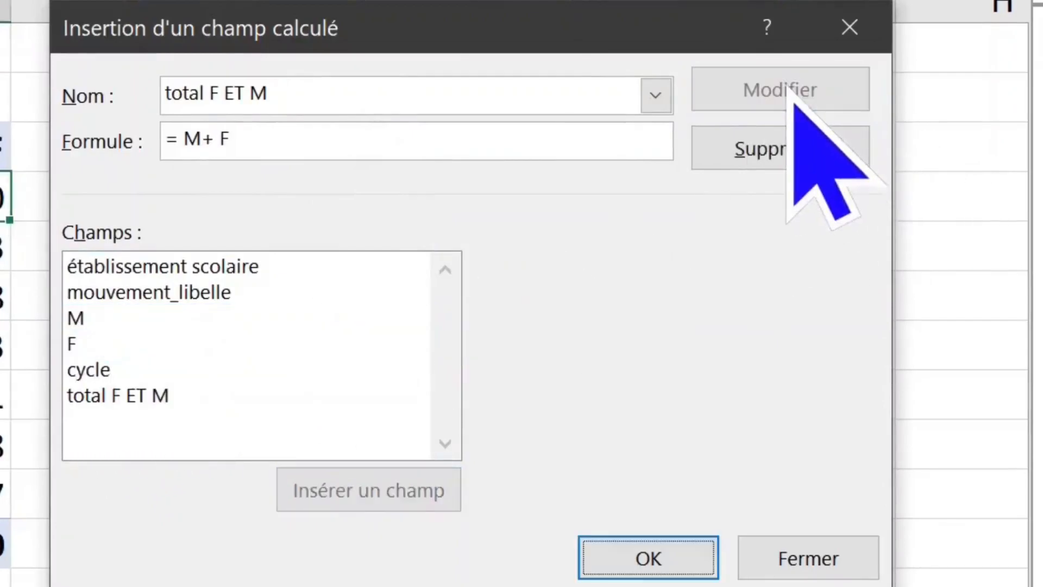
left_click_drag(671, 28, 681, 139)
key("Return")
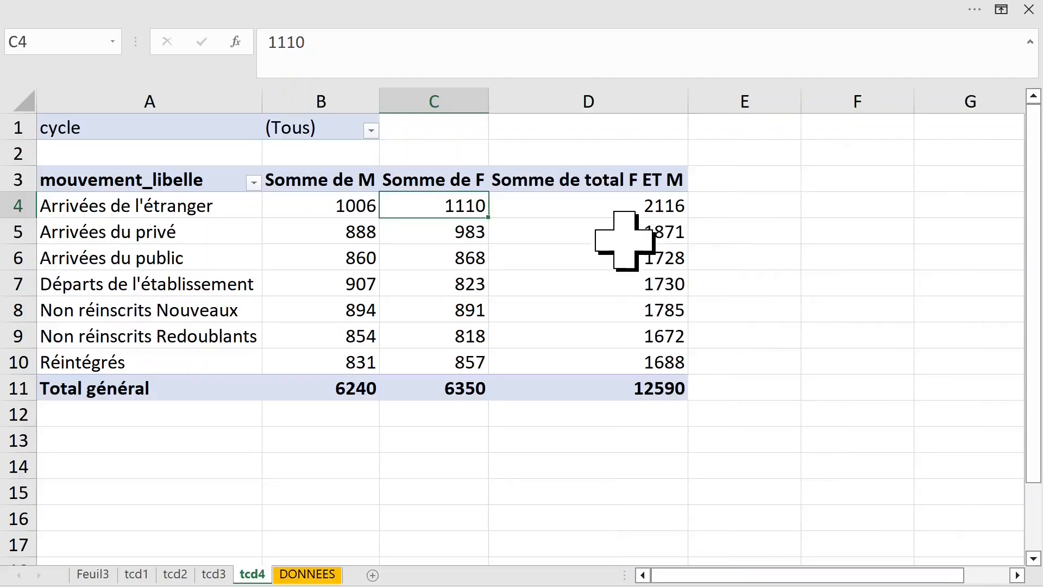
left_click(248, 236)
left_click(245, 307)
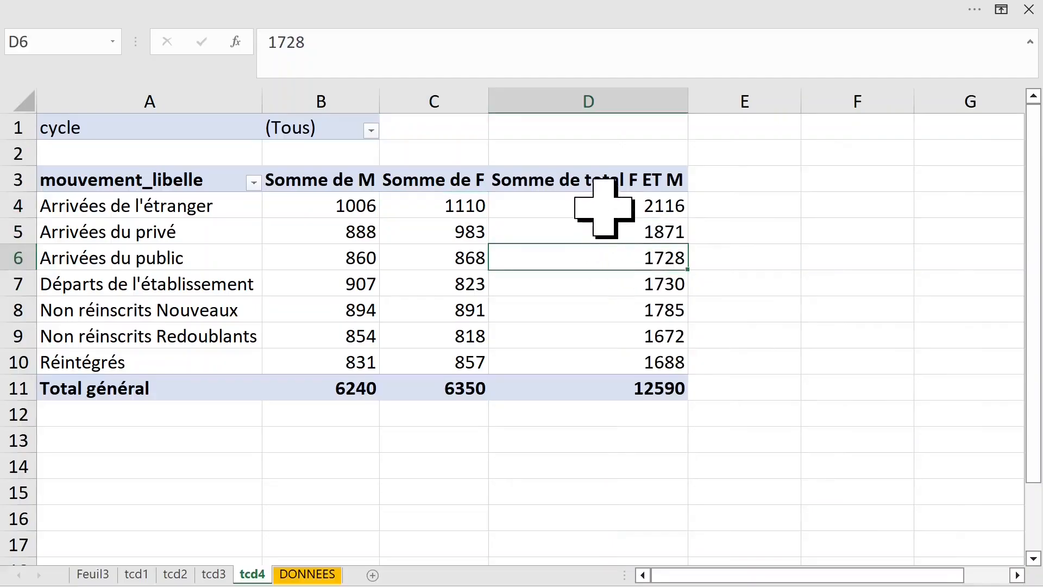
left_click(230, 200)
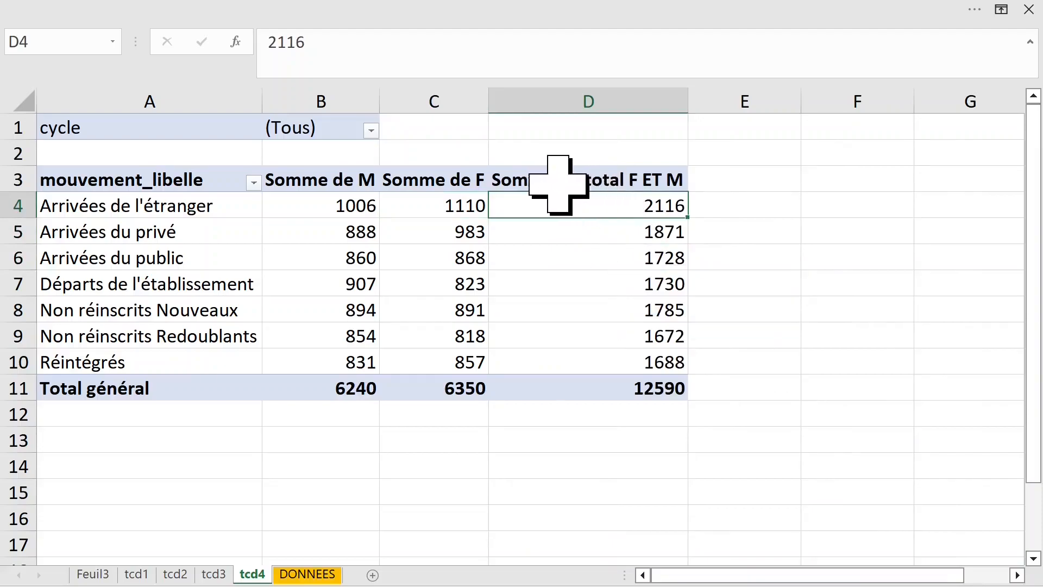
left_click(209, 206)
left_click(156, 271)
Display the PivotTable field list, move cycle from Filtres to Lignes above mouvement_libelle, and close the list.
left_click(204, 212)
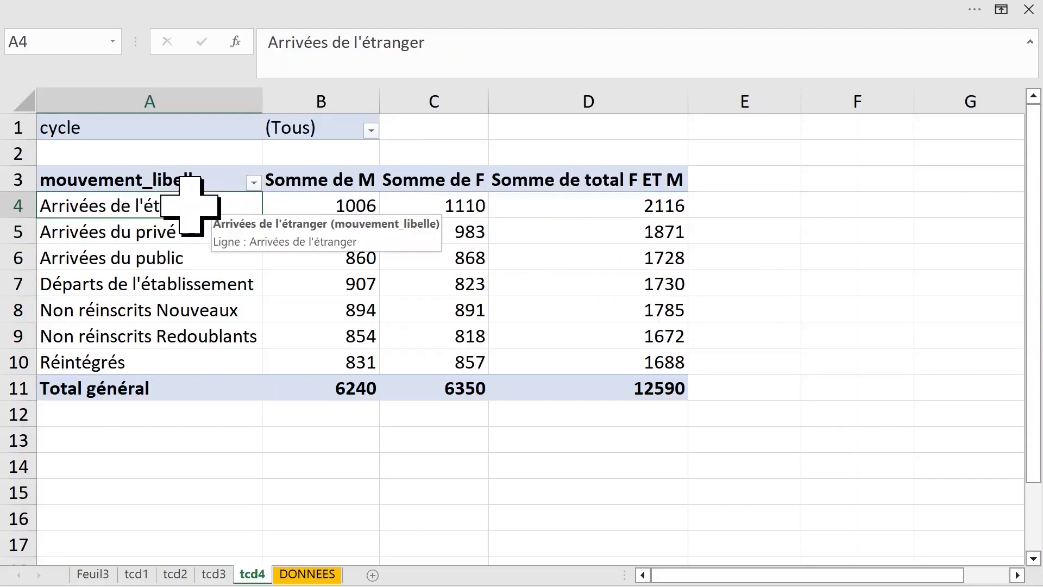
right_click(191, 206)
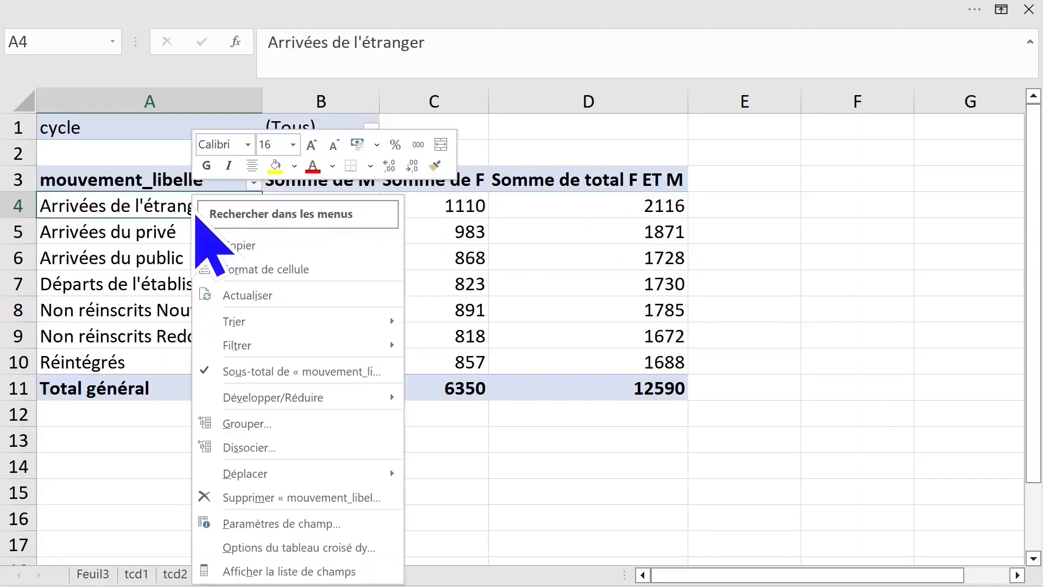
left_click(315, 571)
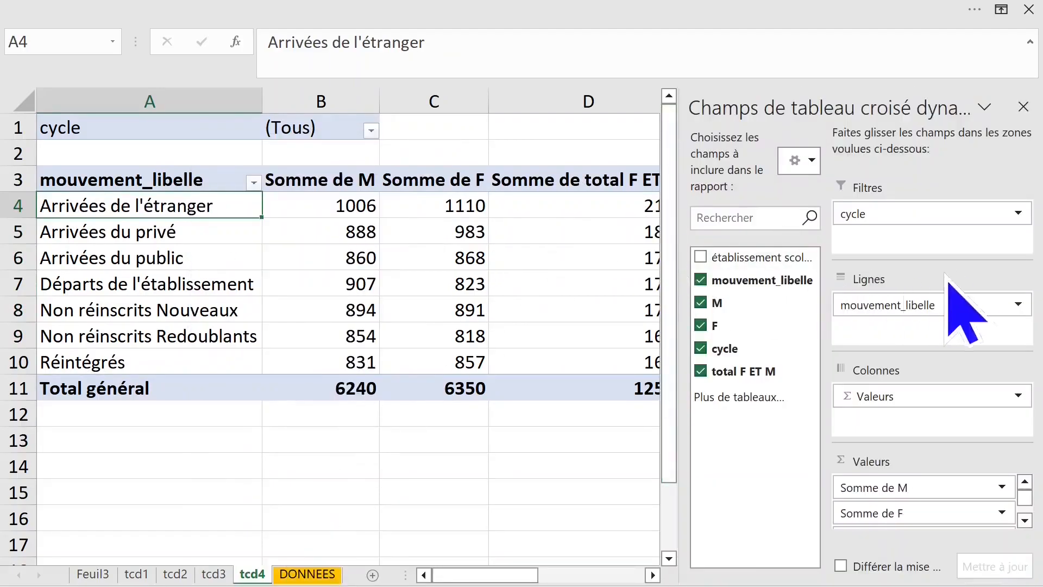
left_click_drag(918, 215, 930, 296)
left_click(546, 283)
left_click(1024, 107)
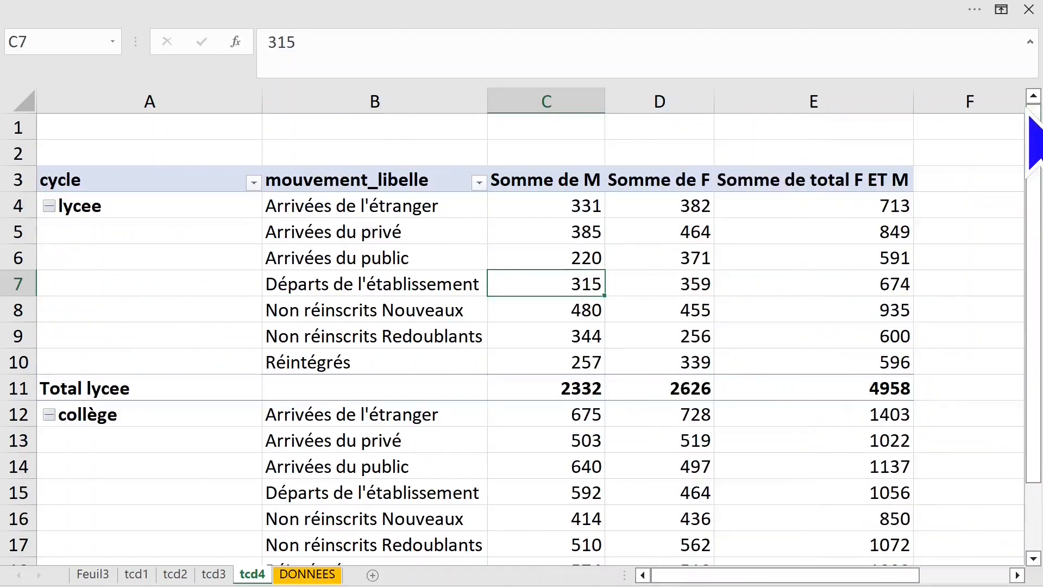
Rename the calculated field's header in E3 to "Somme F + M" and autofit column E.
left_click(837, 206)
left_click(848, 258)
left_click(821, 204)
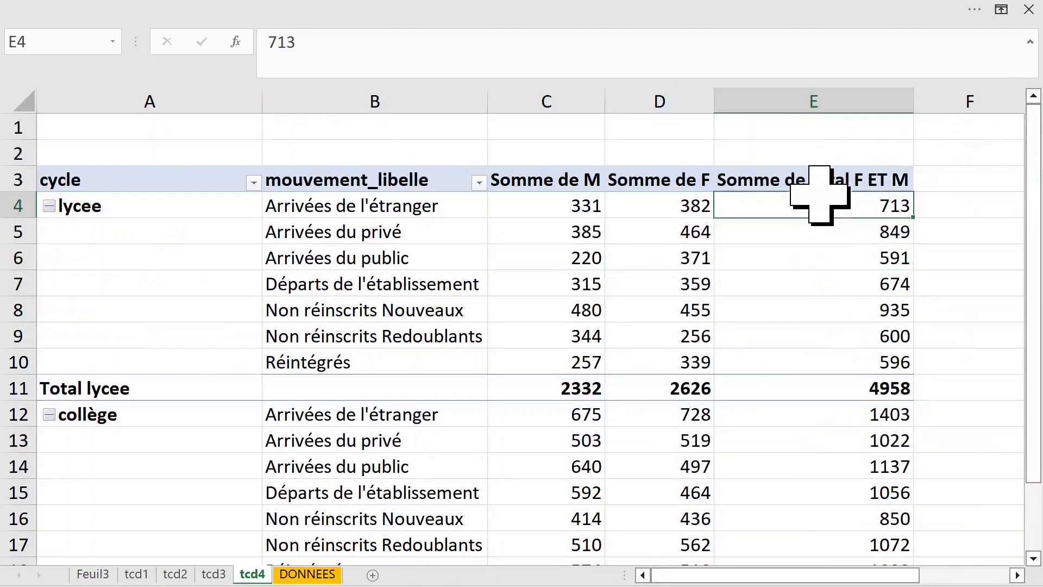
left_click(866, 178)
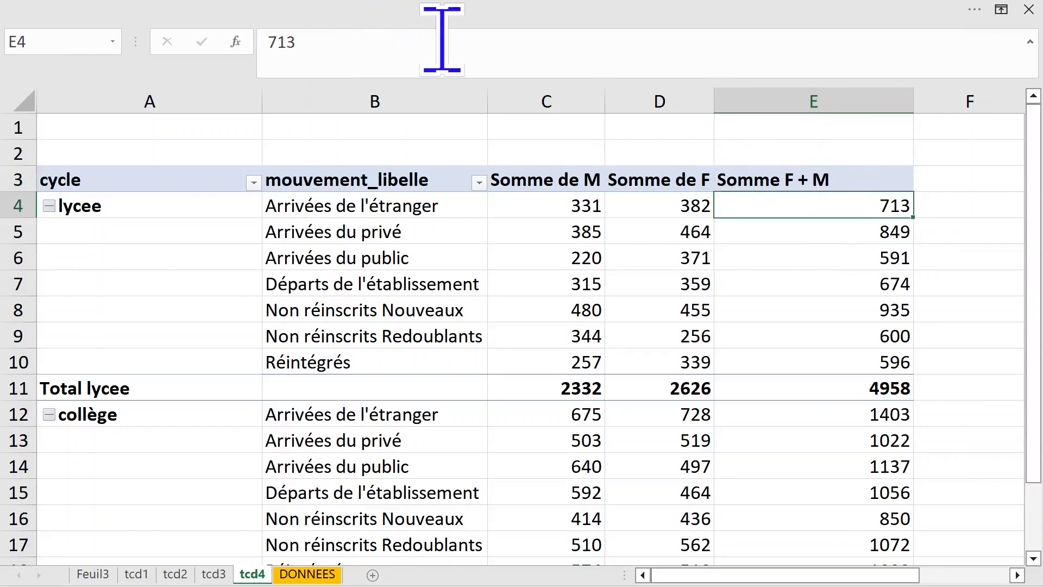
double_click(915, 100)
Put the collège group before lycee by entering "collège" over the first cycle item in A4.
key("Home")
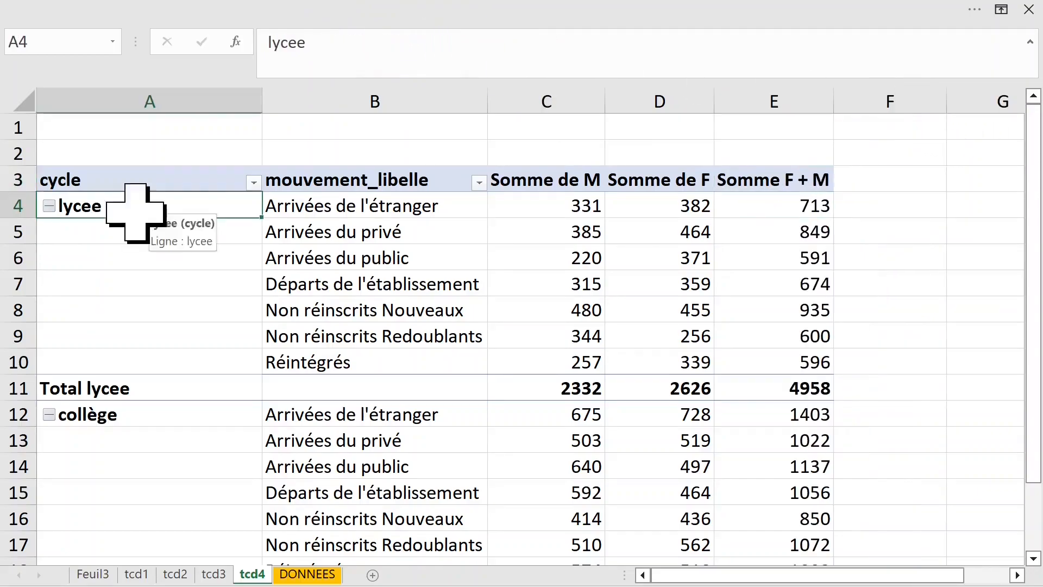
type("Co")
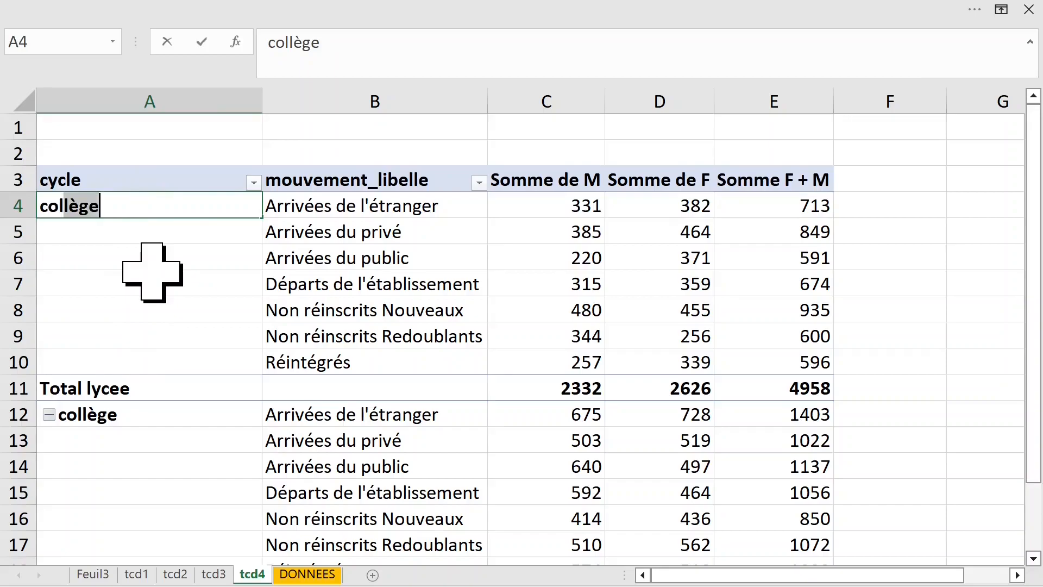
key("Return")
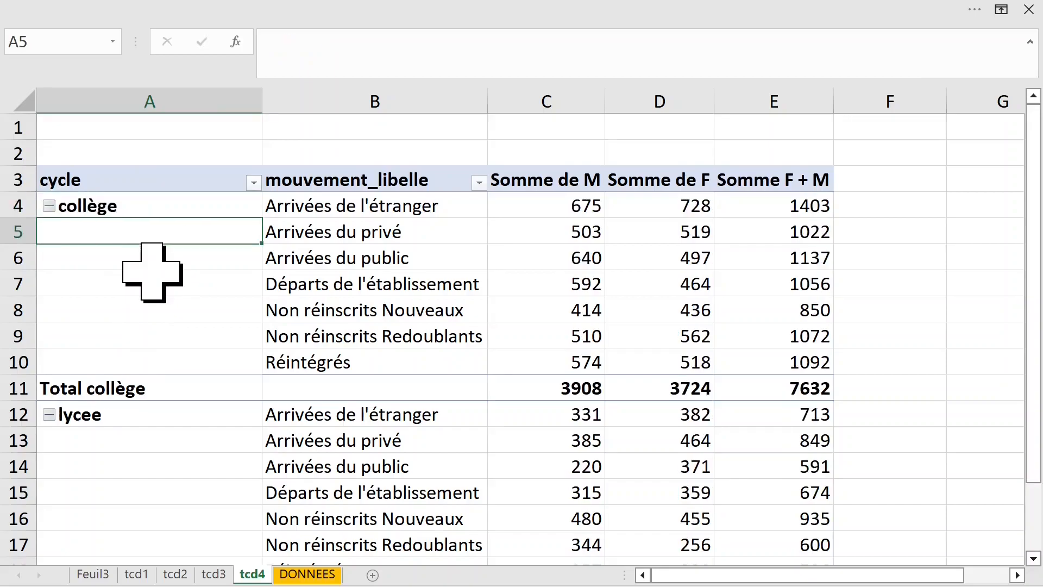
left_click(153, 272)
left_click(144, 205)
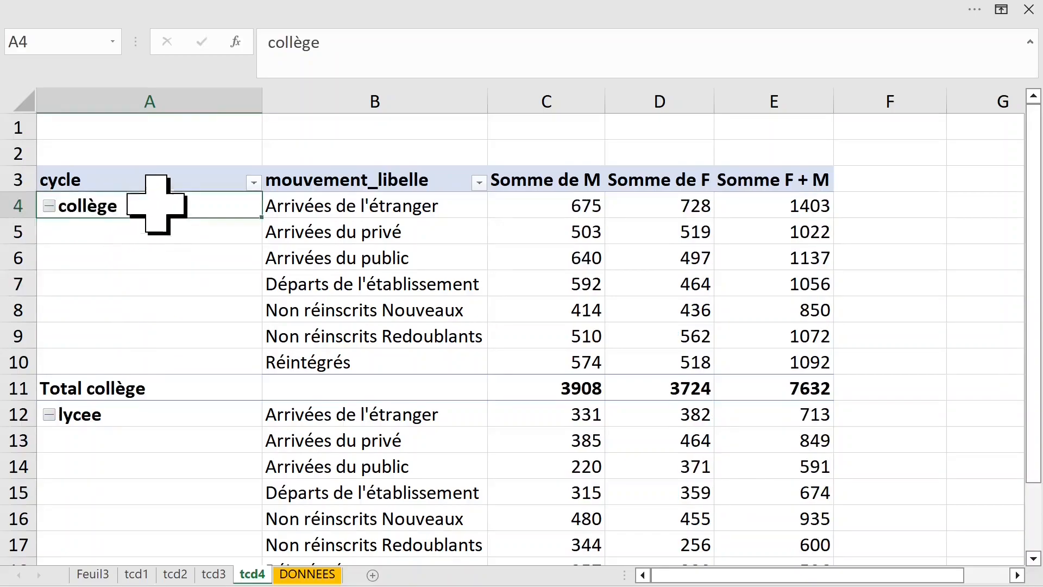
Repeat all item labels in the PivotTable so the cycle name fills every row of its group.
left_click(121, 283)
left_click(120, 432)
left_click(160, 258)
left_click_drag(156, 232, 158, 354)
mouse_move(154, 233)
left_mouse_down()
mouse_move(155, 358)
mouse_move(177, 281)
mouse_move(177, 349)
mouse_move(171, 231)
left_mouse_up()
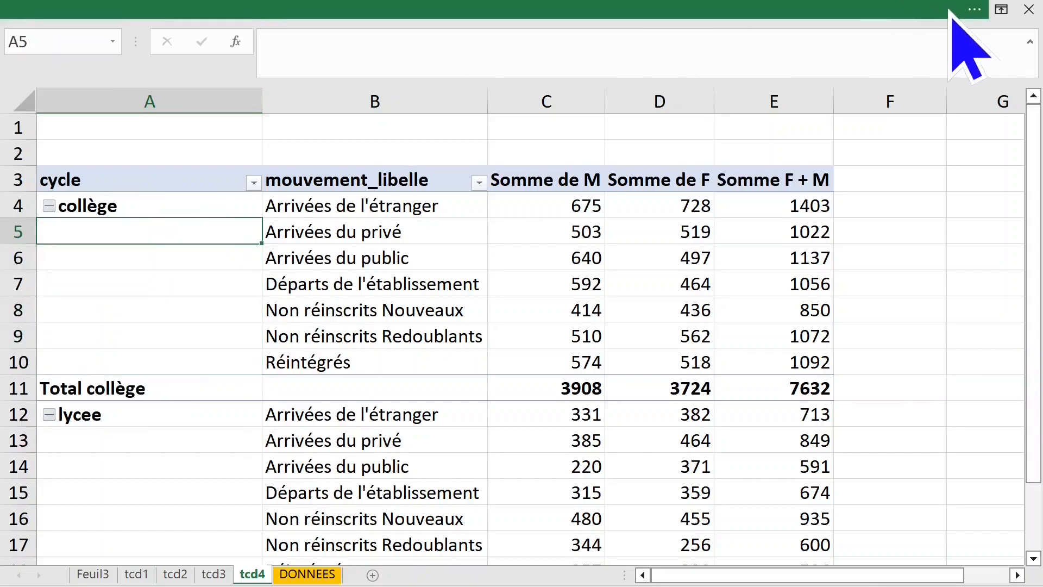
left_click(980, 16)
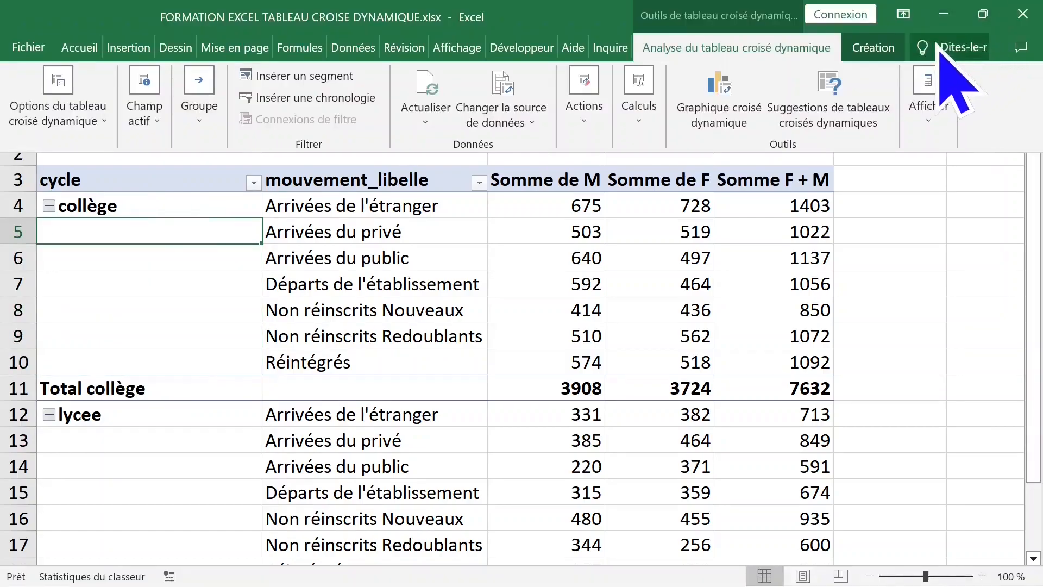
left_click(888, 51)
left_click(181, 126)
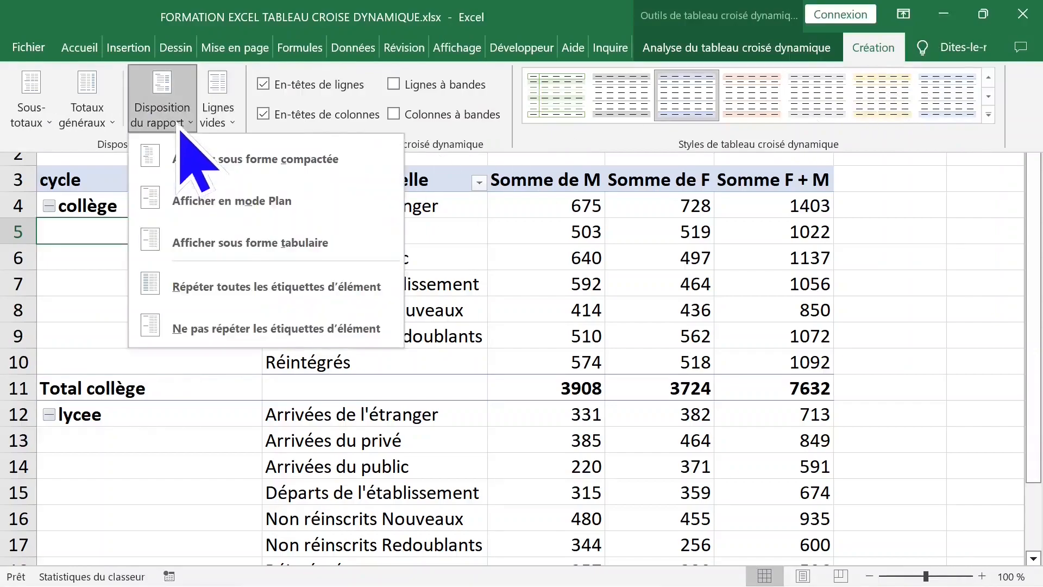
left_click(272, 296)
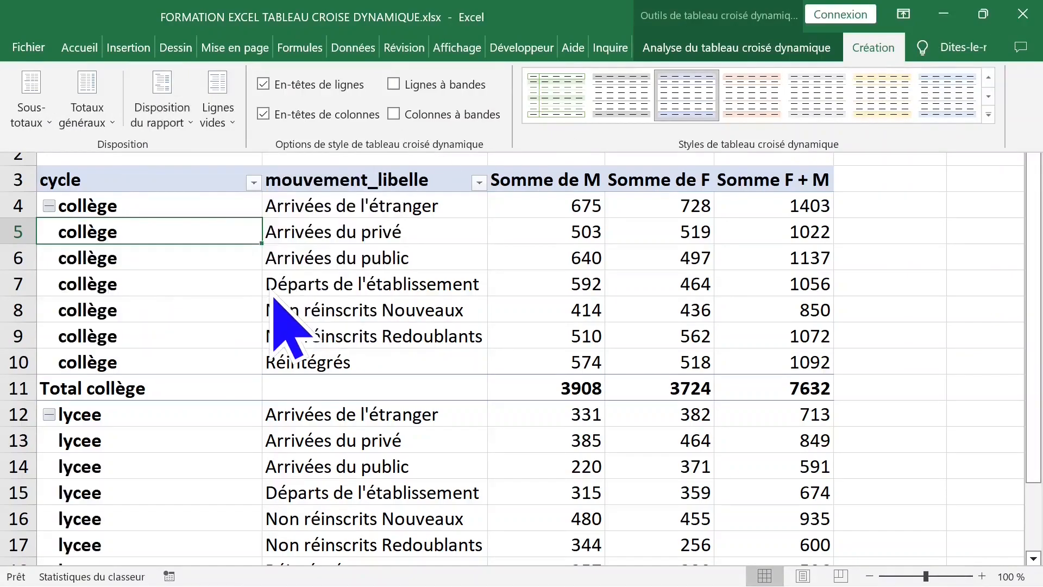
Review the repeated cycle labels against the mouvement_libelle items and the M, F and total columns.
left_click(598, 227)
left_click(565, 205)
left_click(698, 205)
left_click(791, 202)
left_click(364, 206)
key("Down")
key("Down")
key("Down")
key("Up")
key("Up")
key("Up")
key("Down")
key("Down")
key("Down")
key("Down")
left_click(396, 215)
left_click(377, 313)
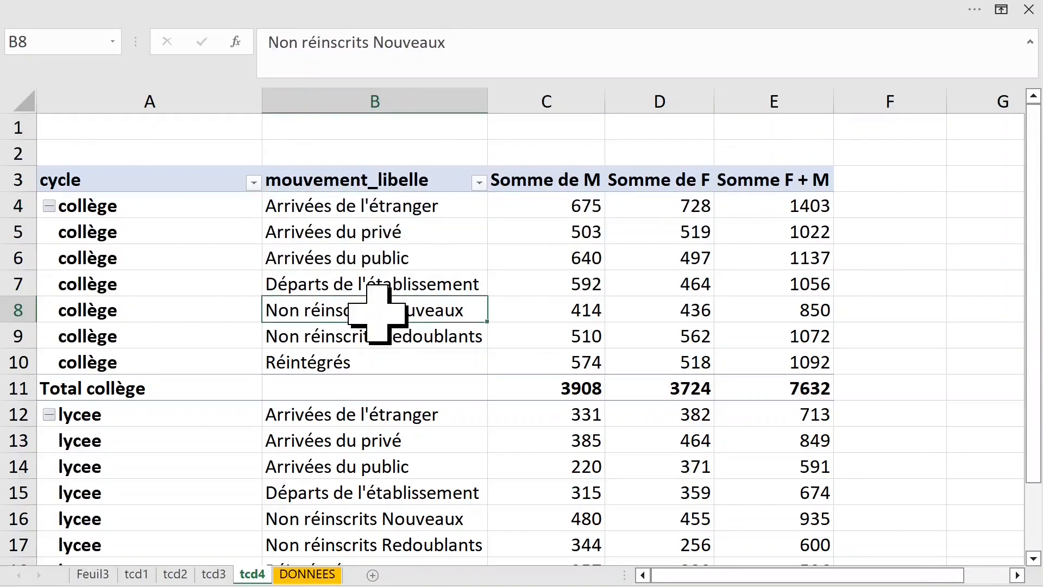
left_click(148, 253)
left_click(392, 206)
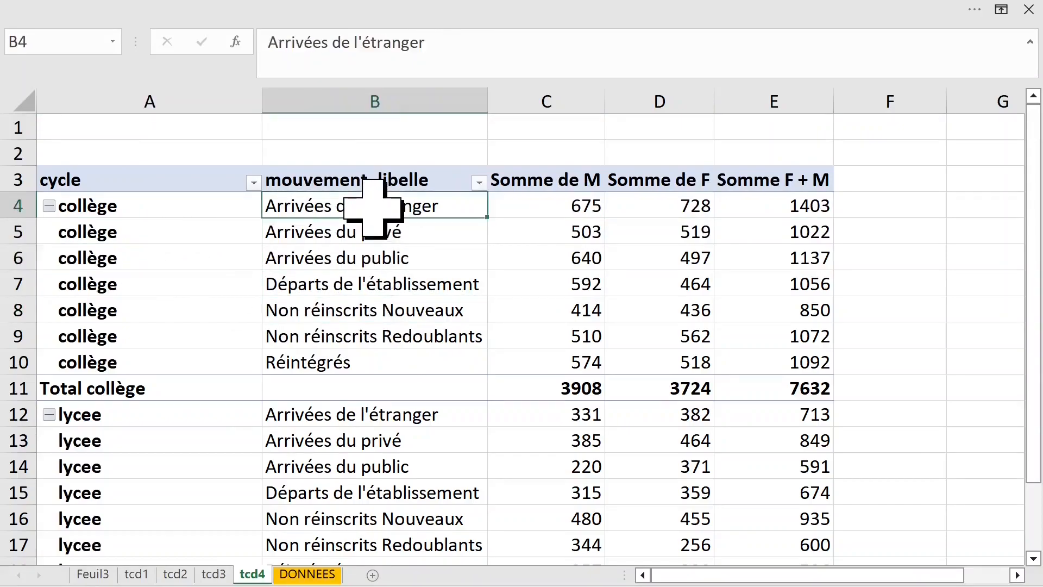
Display the PivotTable field list and move mouvement_libelle from Lignes to Filtres.
left_click(121, 126)
left_click(365, 208)
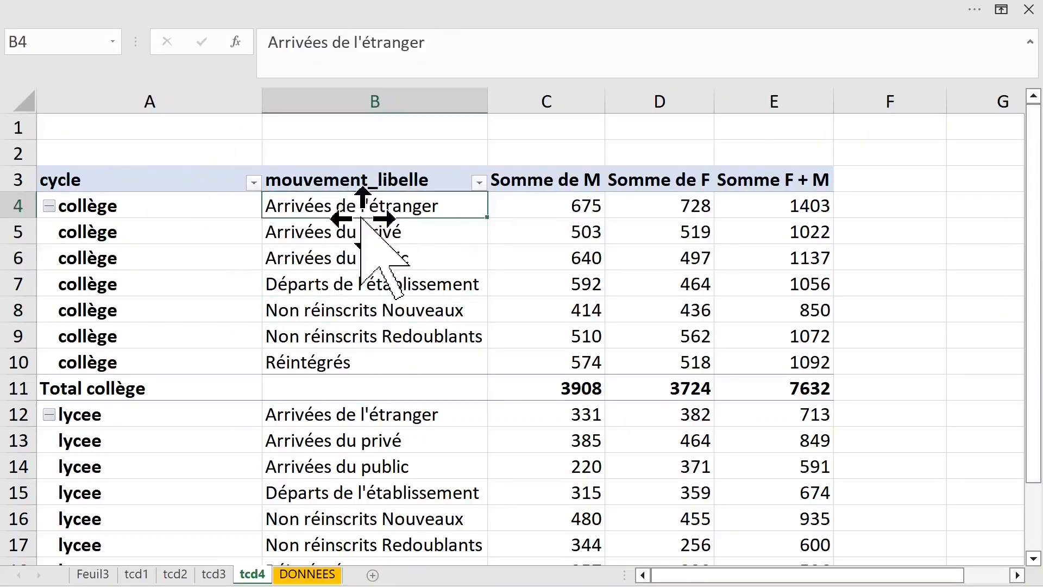
right_click(360, 200)
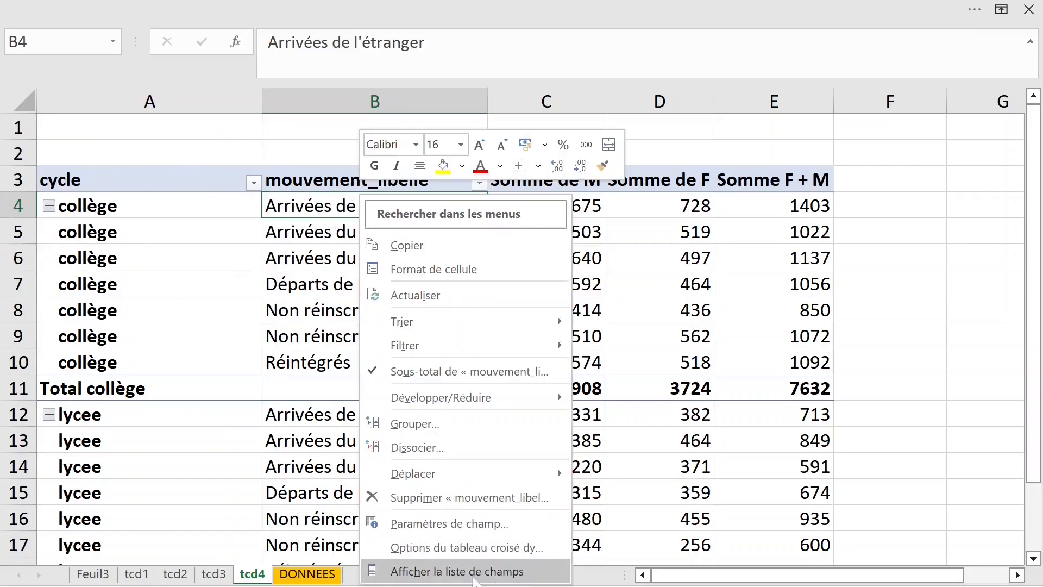
left_click(430, 571)
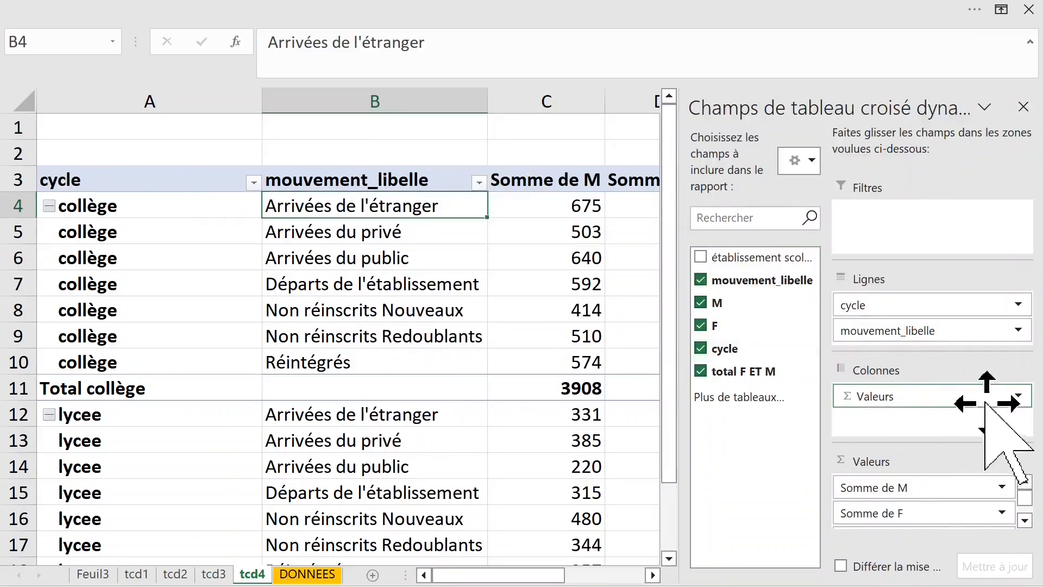
left_click_drag(933, 336, 927, 220)
left_click(354, 355)
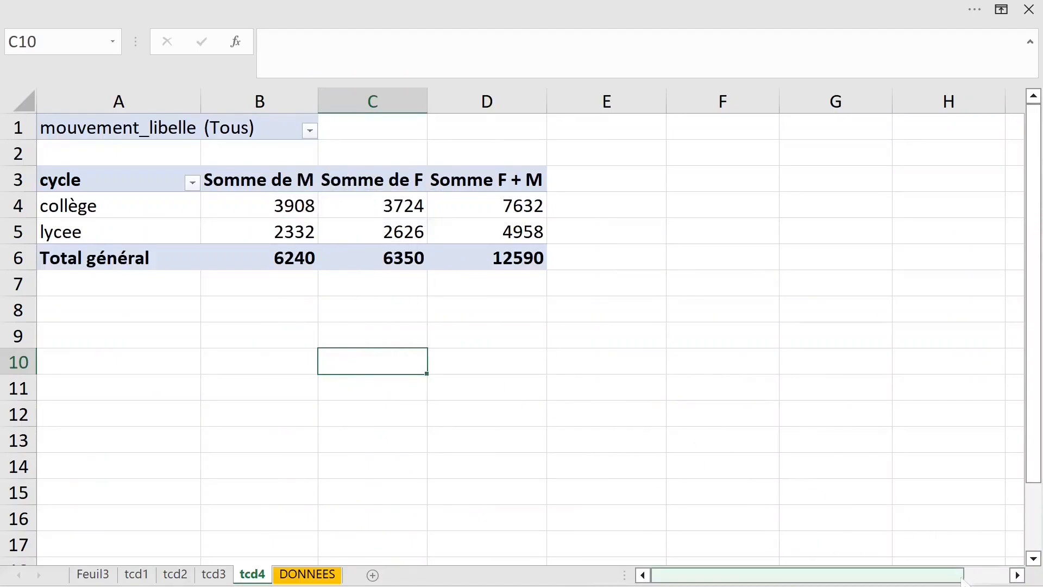
Filter the PivotTable's mouvement_libelle report filter on "Arrivées du public".
left_click(309, 130)
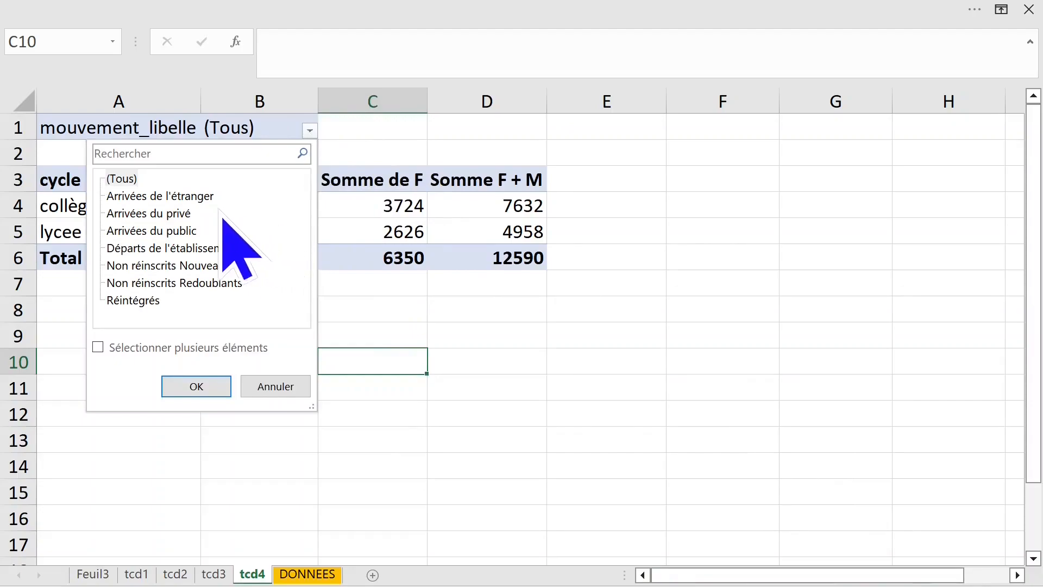
left_click(174, 234)
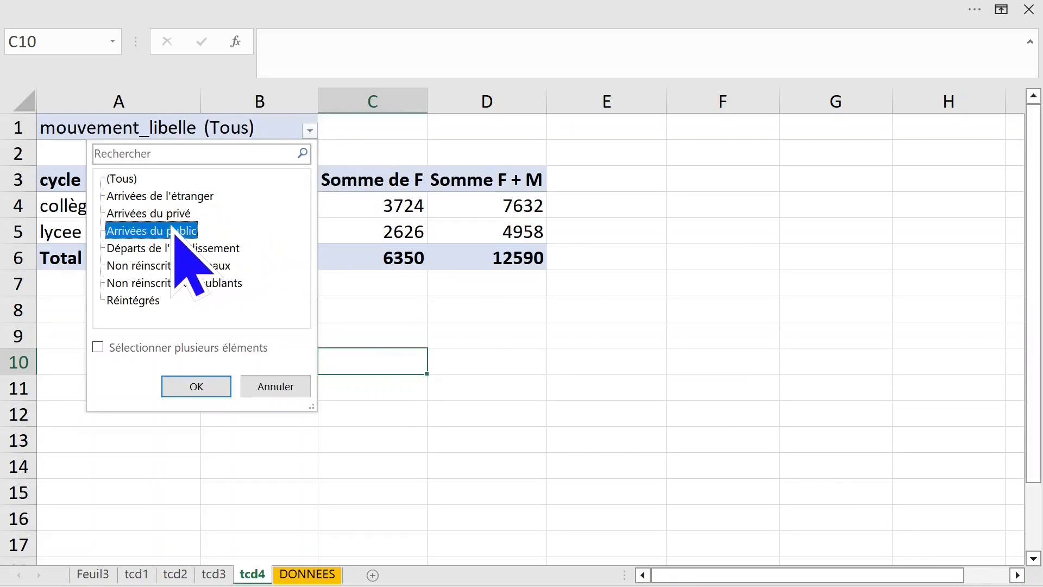
left_click(210, 393)
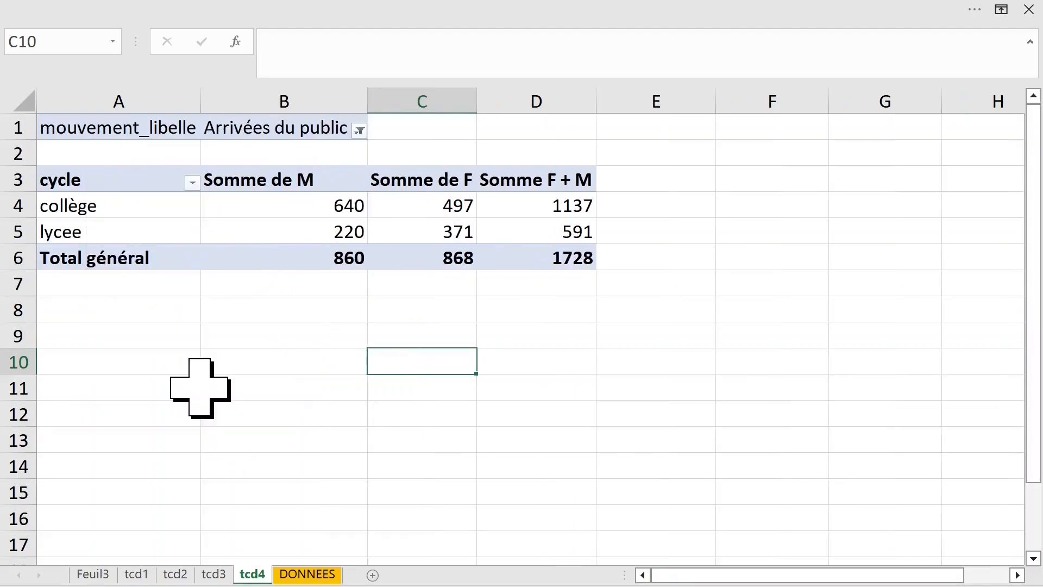
Switch the mouvement_libelle report filter to "Arrivées du privé".
left_click(359, 131)
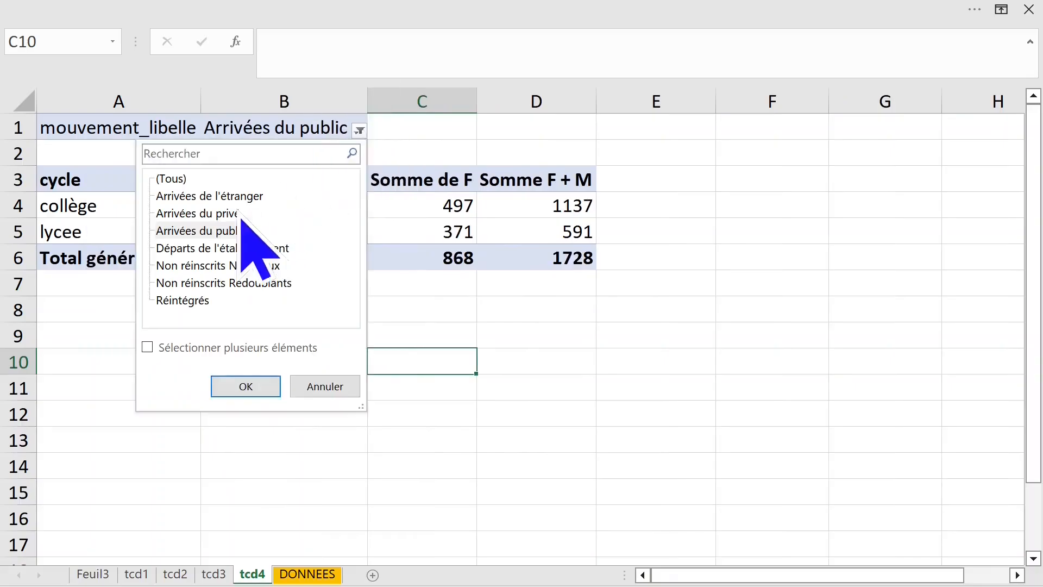
left_click(203, 214)
left_click(245, 387)
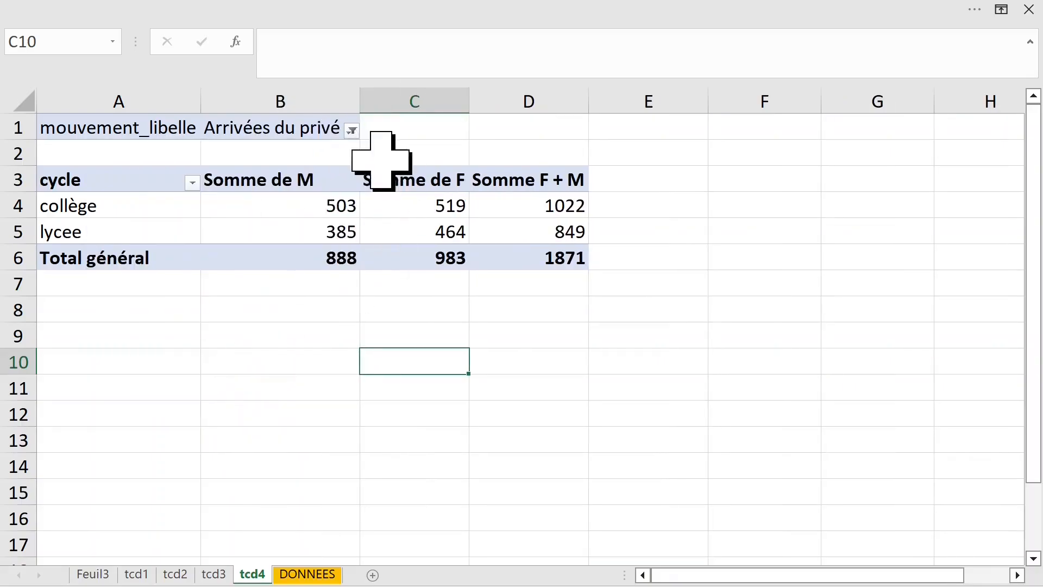
Switch the mouvement_libelle report filter to "Départs de l'établissement".
left_click(352, 131)
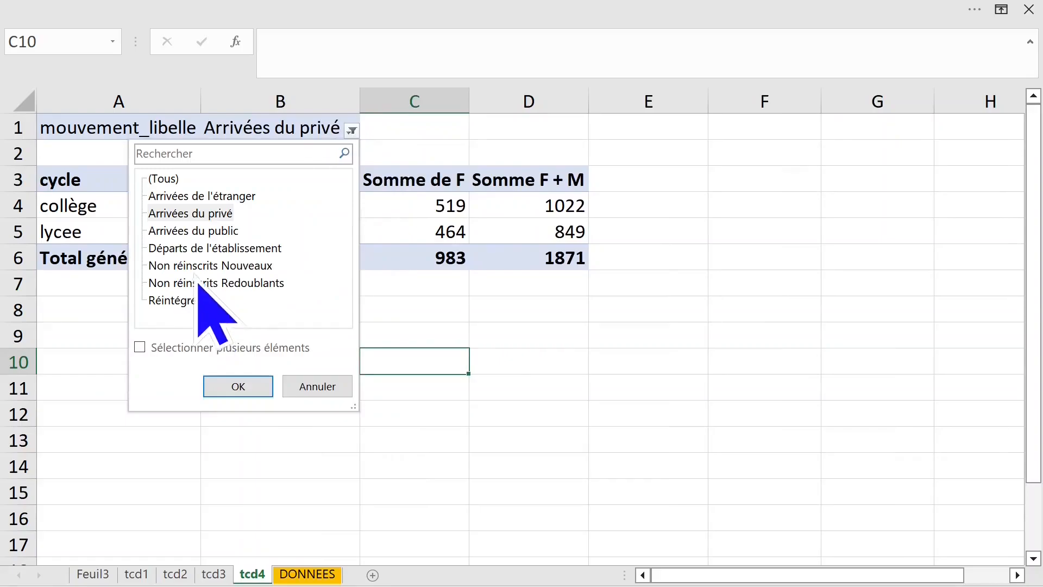
left_click(201, 249)
left_click(238, 386)
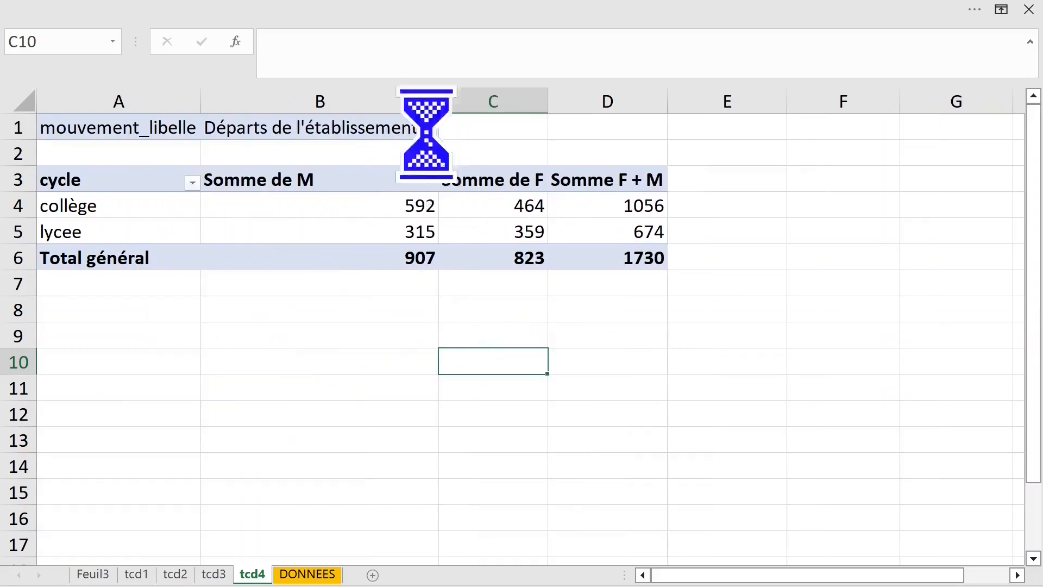
Reset the mouvement_libelle report filter to (Tous).
left_click(431, 131)
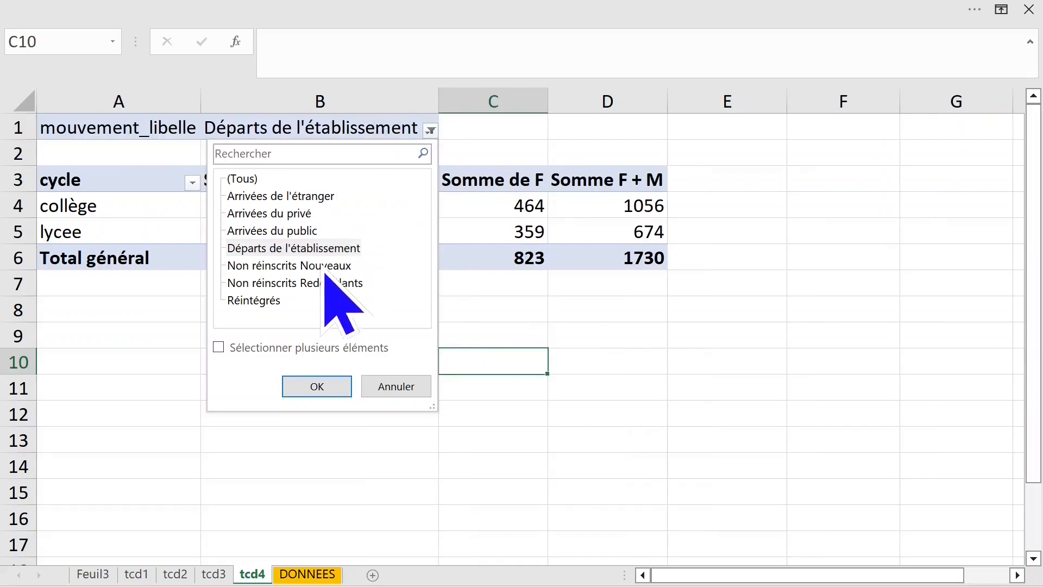
left_click(242, 178)
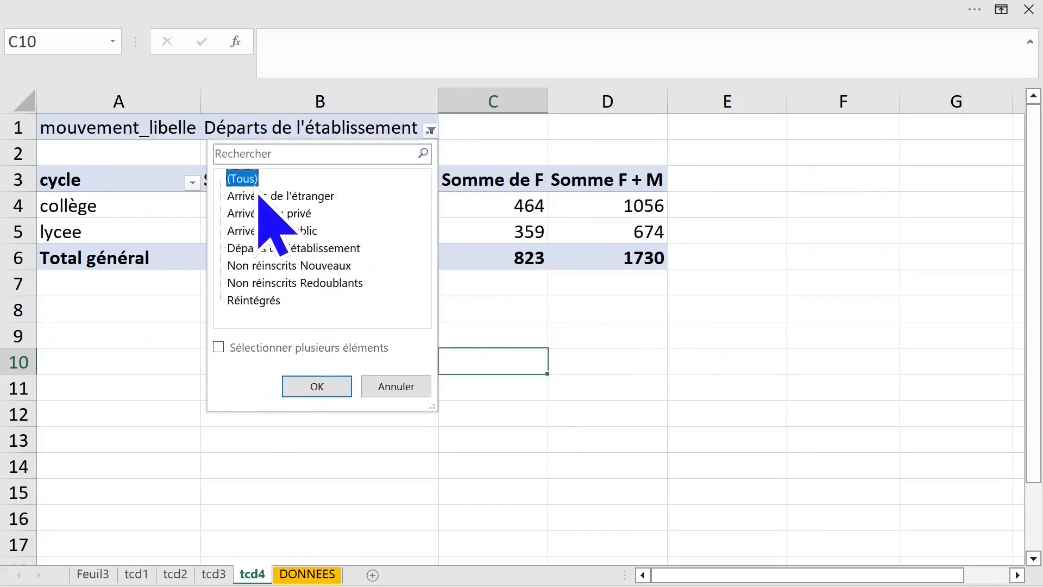
left_click(317, 386)
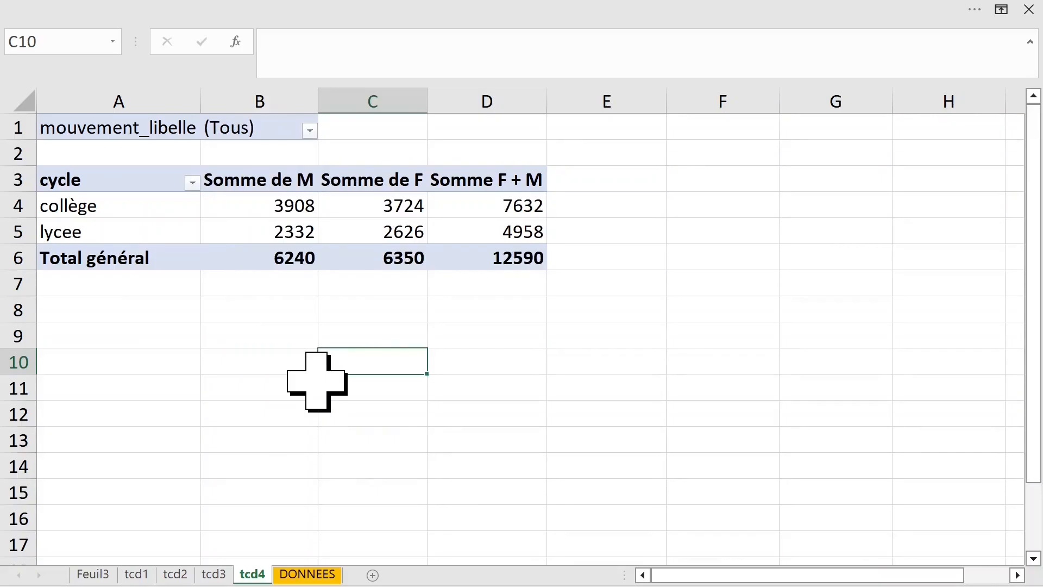
Examine the M, F and Somme F + M values of the collège row in the PivotTable.
left_click(473, 205)
left_click(482, 179)
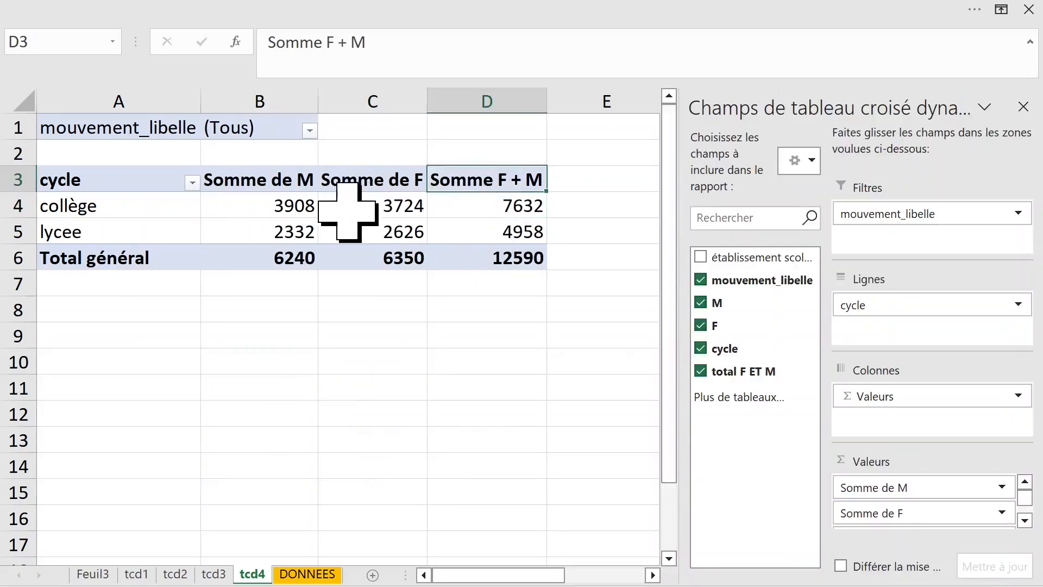
left_click(343, 207)
left_click(299, 205)
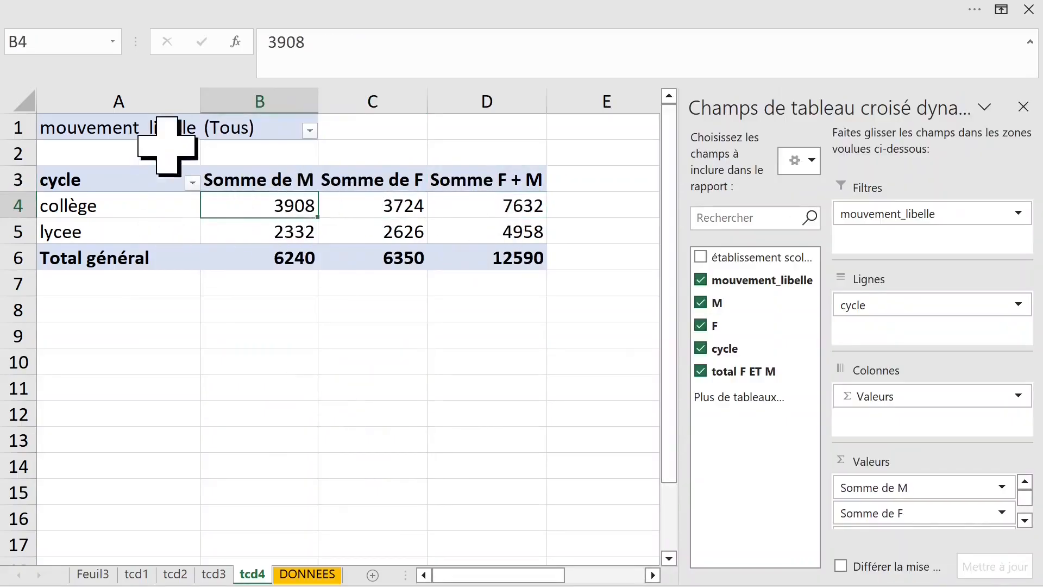
left_click(150, 210)
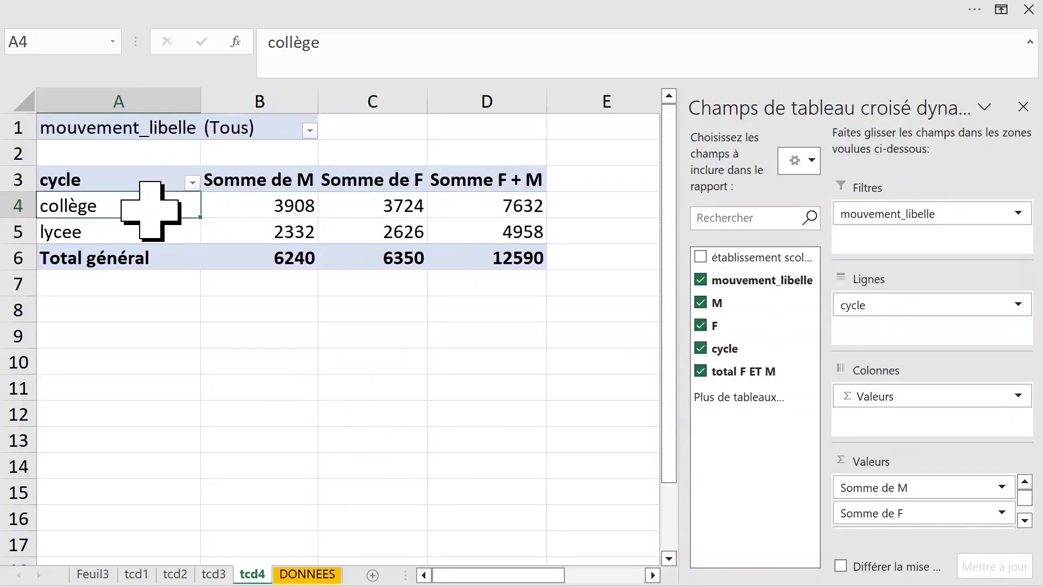
left_click(454, 209)
left_click(168, 212)
left_click(478, 206)
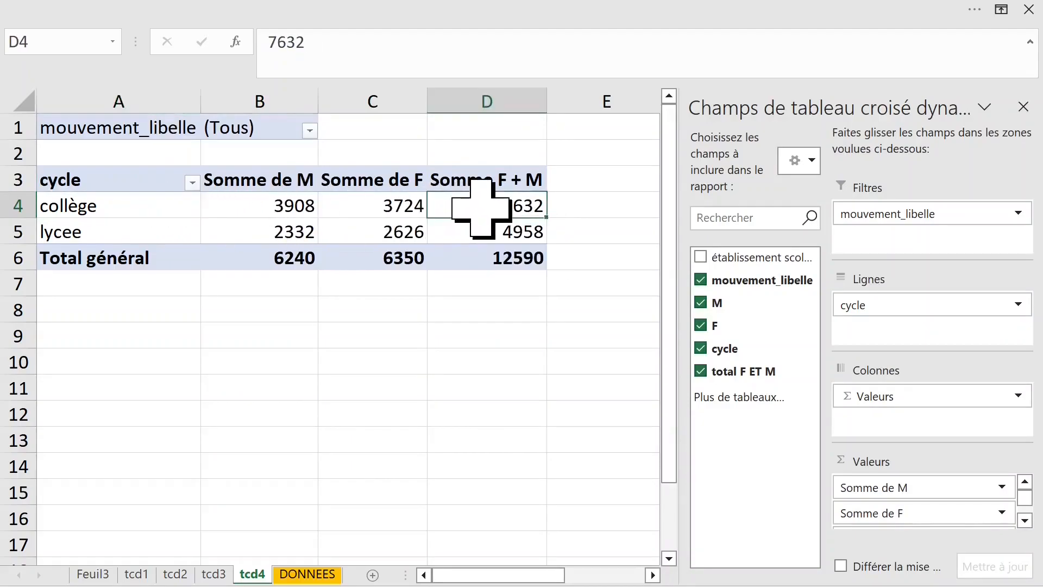
Fill cell D4, the collège total under Somme F + M, with light green.
left_click(485, 104)
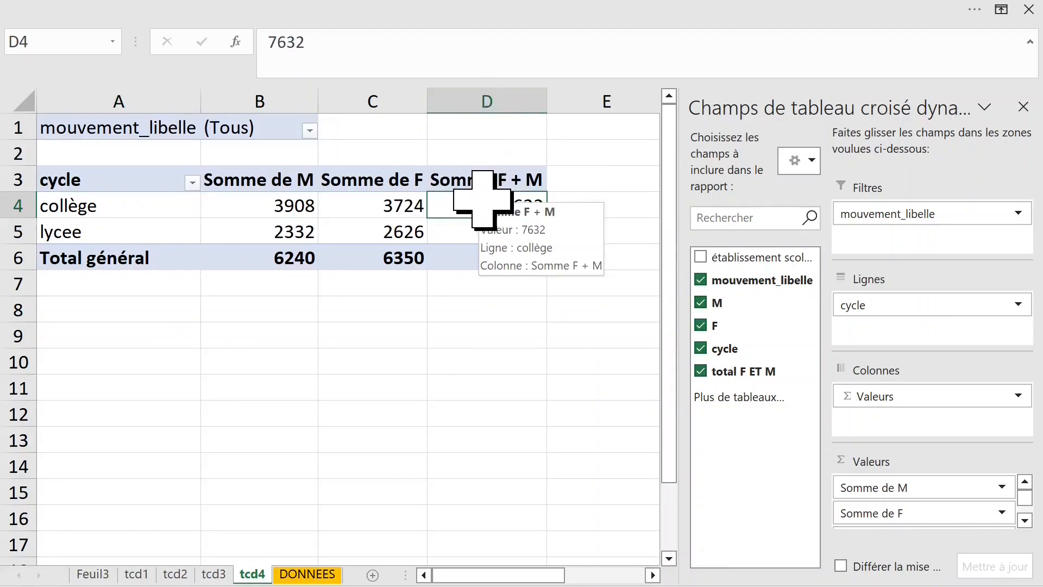
right_click(472, 203)
left_click(535, 275)
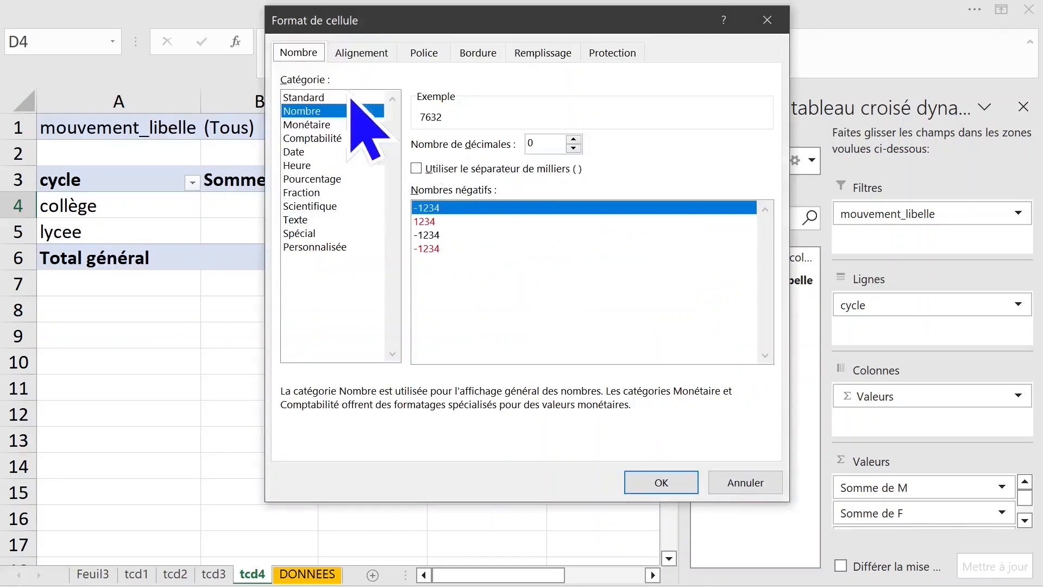
left_click(543, 53)
left_click(448, 157)
left_click(655, 483)
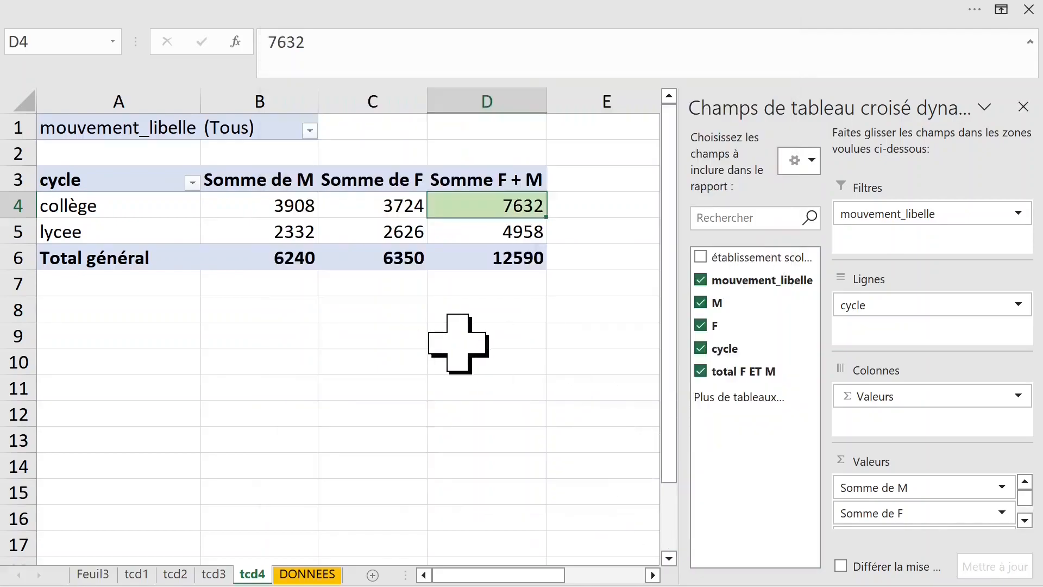
Drill down into the collège total in D4 to extract its source records onto a new sheet, and check the columns.
left_click(457, 337)
left_click(504, 211)
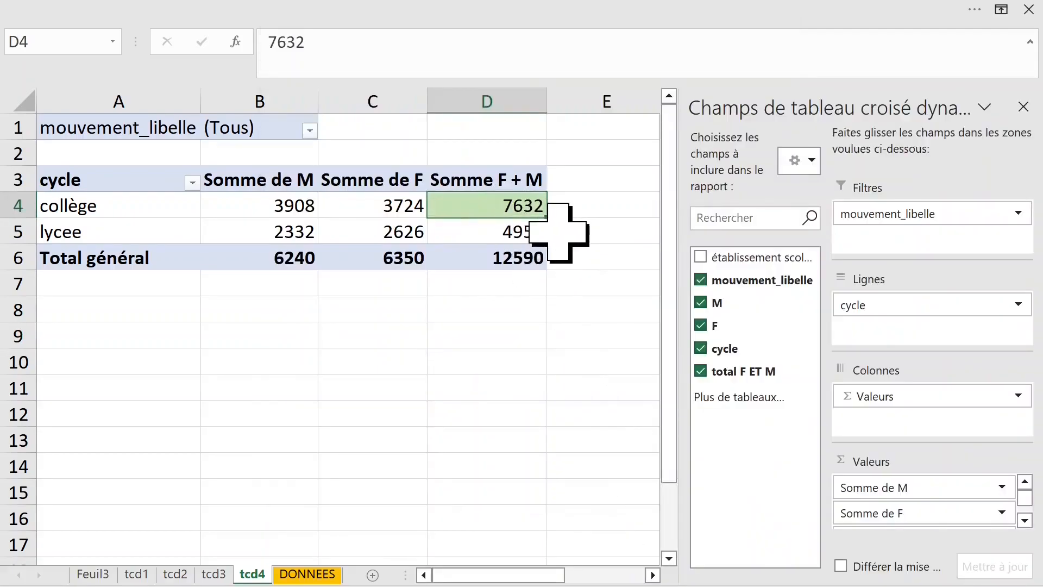
double_click(484, 205)
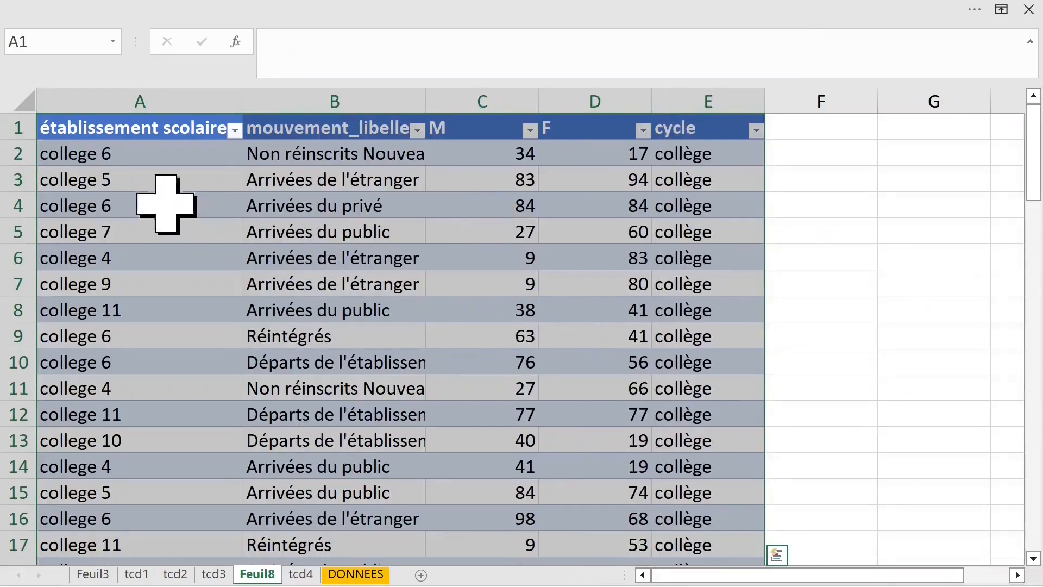
left_click(166, 180)
left_click_drag(153, 102, 361, 100)
left_click(361, 101)
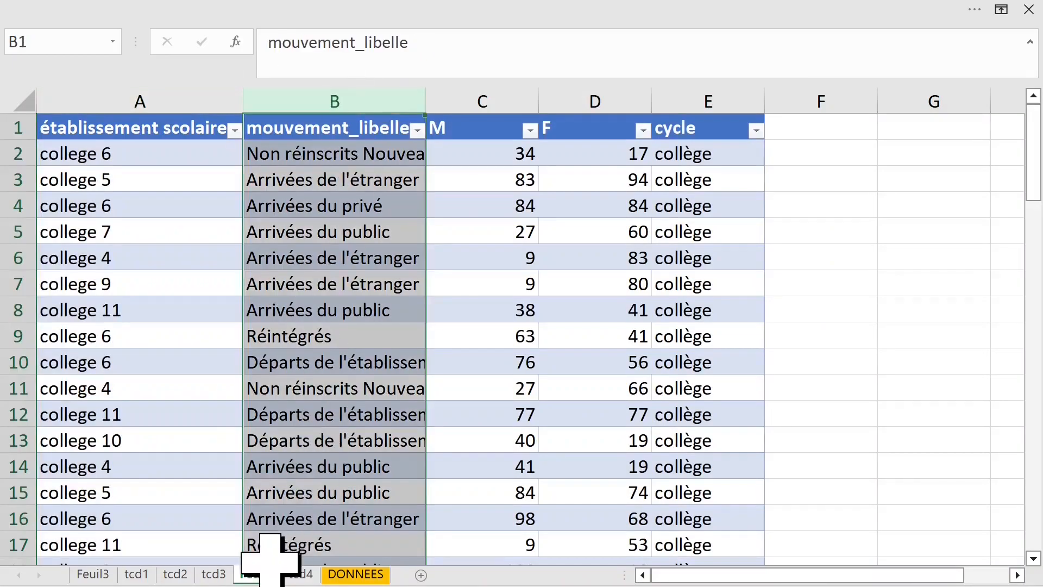
Rename the new detail sheet as colleges.
left_click(333, 491)
double_click(267, 573)
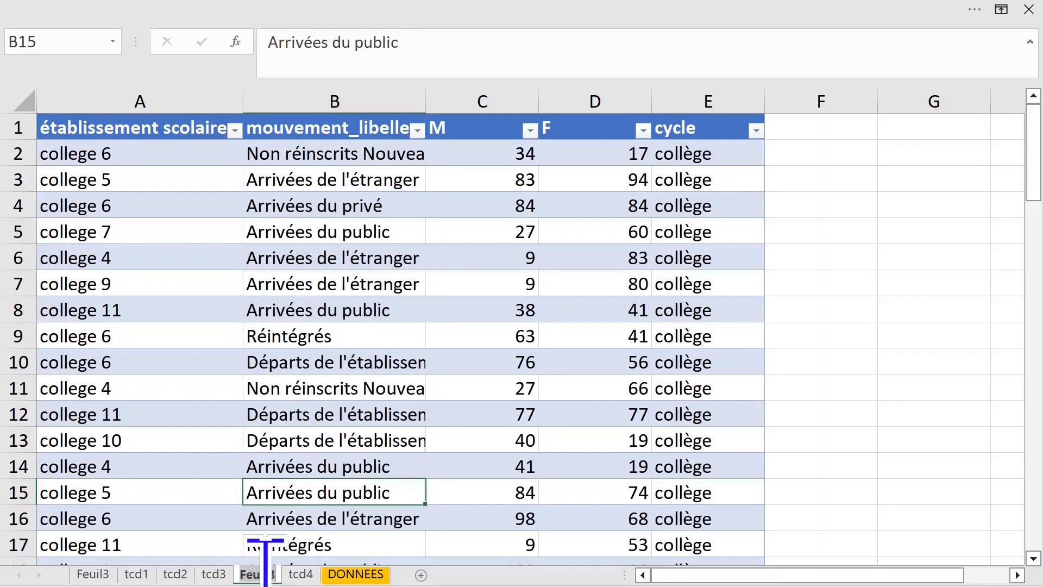
type("colleges")
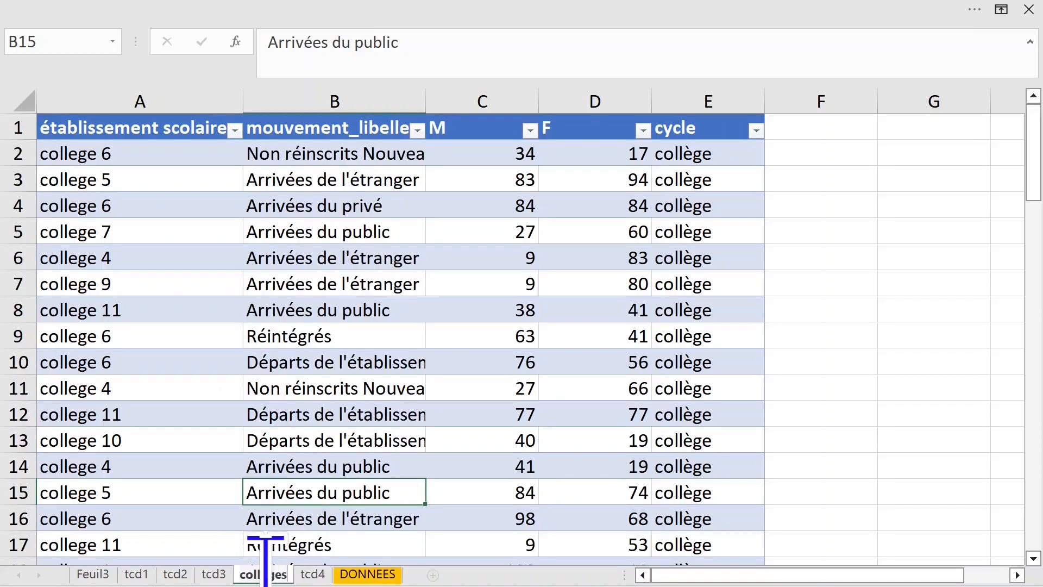
left_click(372, 396)
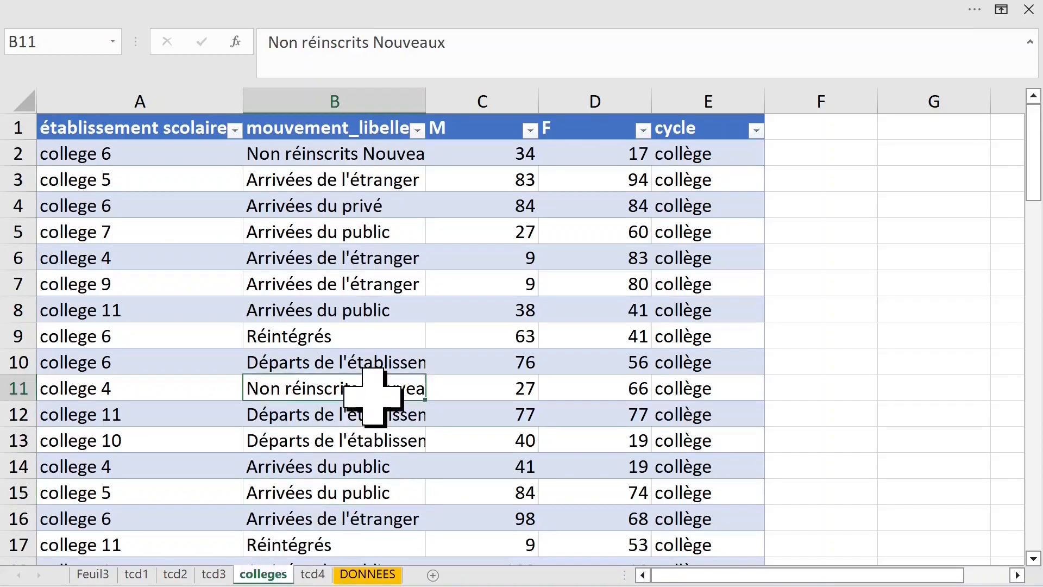
left_click(473, 284)
left_click(677, 204)
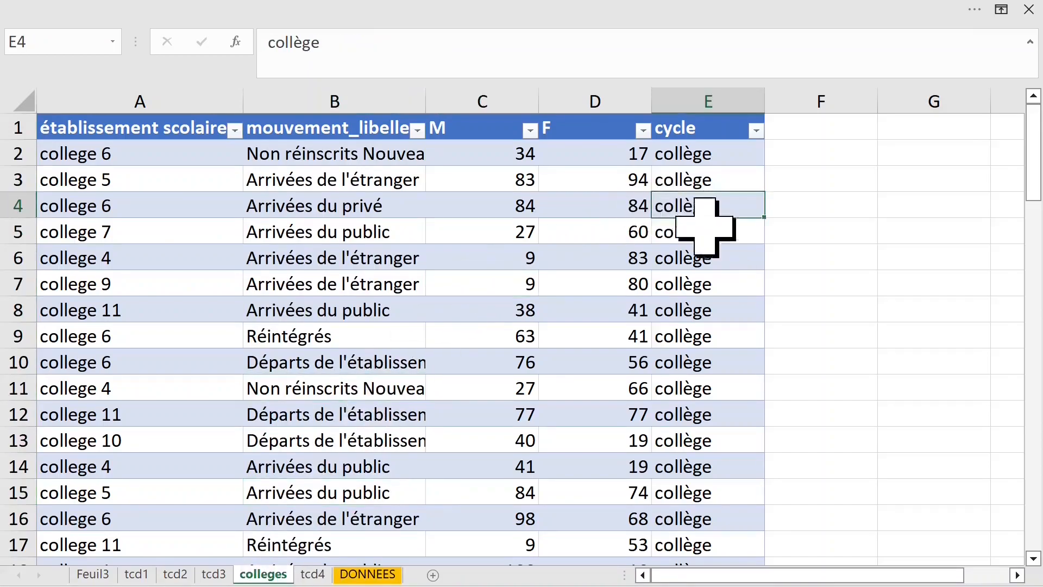
left_click(698, 159)
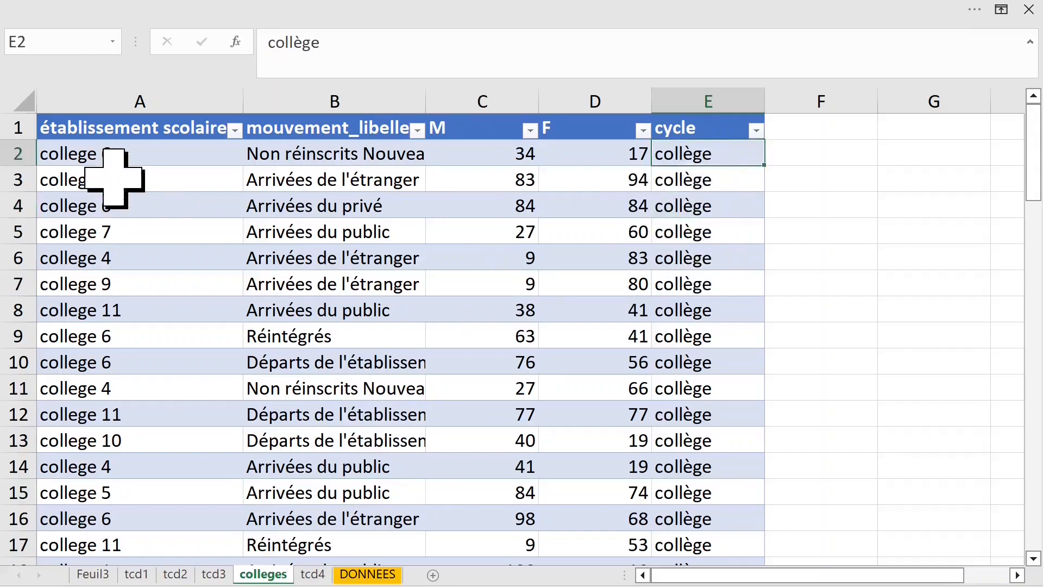
Review the établissement scolaire, mouvement_libelle, M and F columns of the colleges detail sheet.
left_click(144, 149)
left_click(151, 100)
left_click(370, 103)
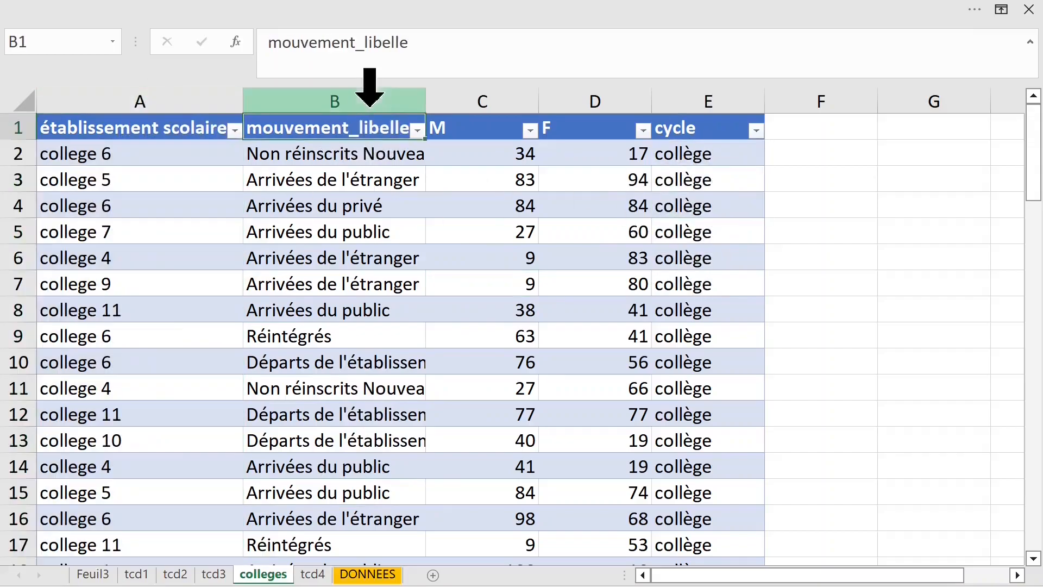
left_click(482, 97)
left_click(565, 101)
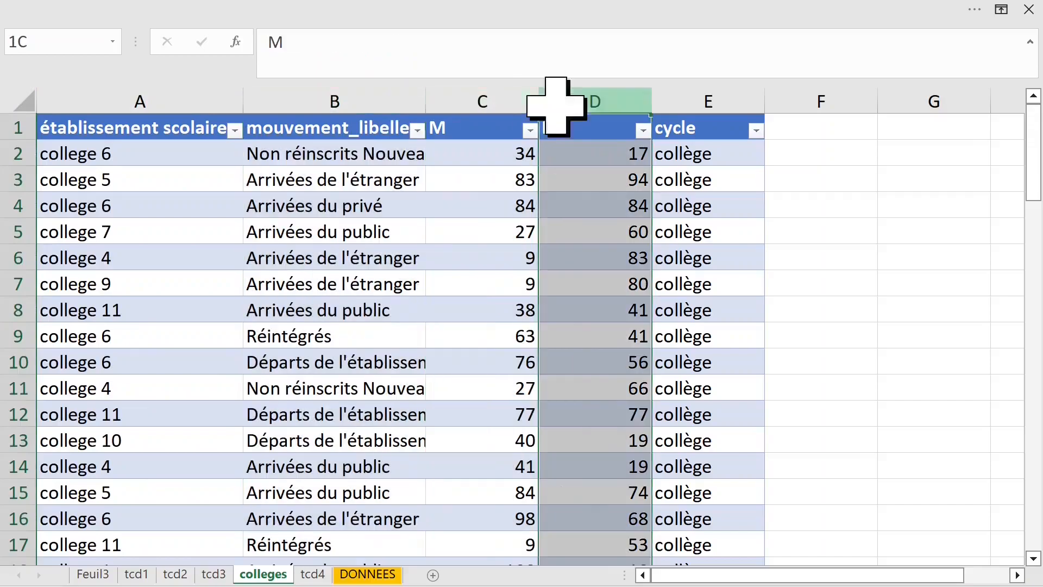
Drill down into the lycee total under Somme F + M on tcd4 to extract its source records, and check the cycle column.
left_click(312, 574)
left_click(484, 233)
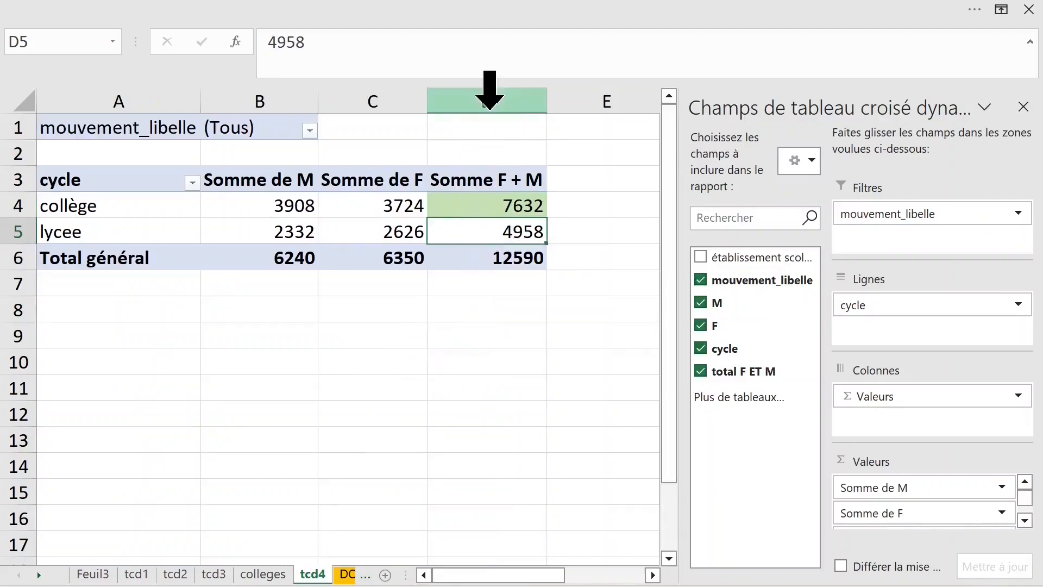
double_click(473, 232)
left_click(736, 186)
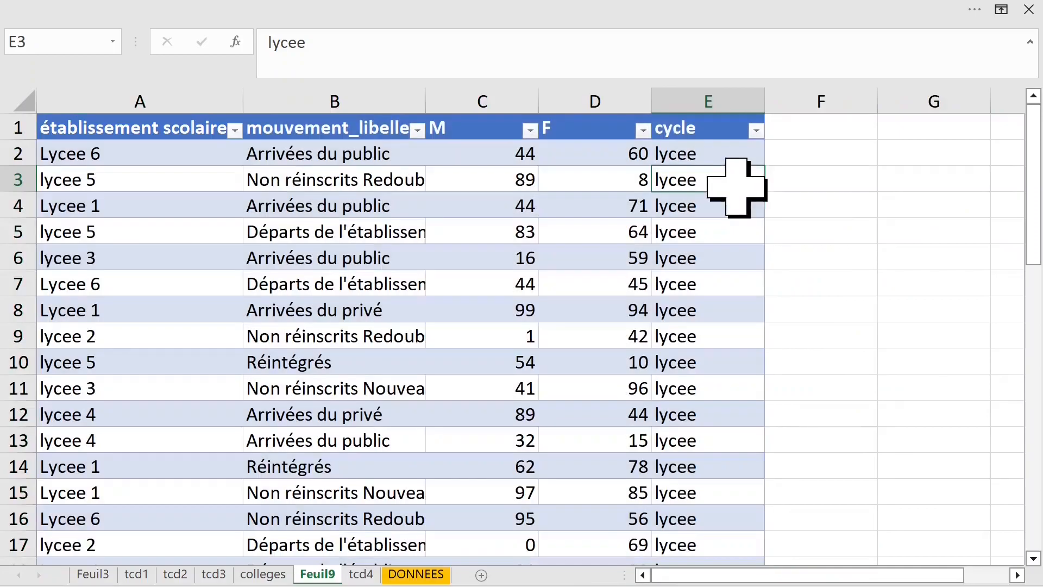
left_click(717, 111)
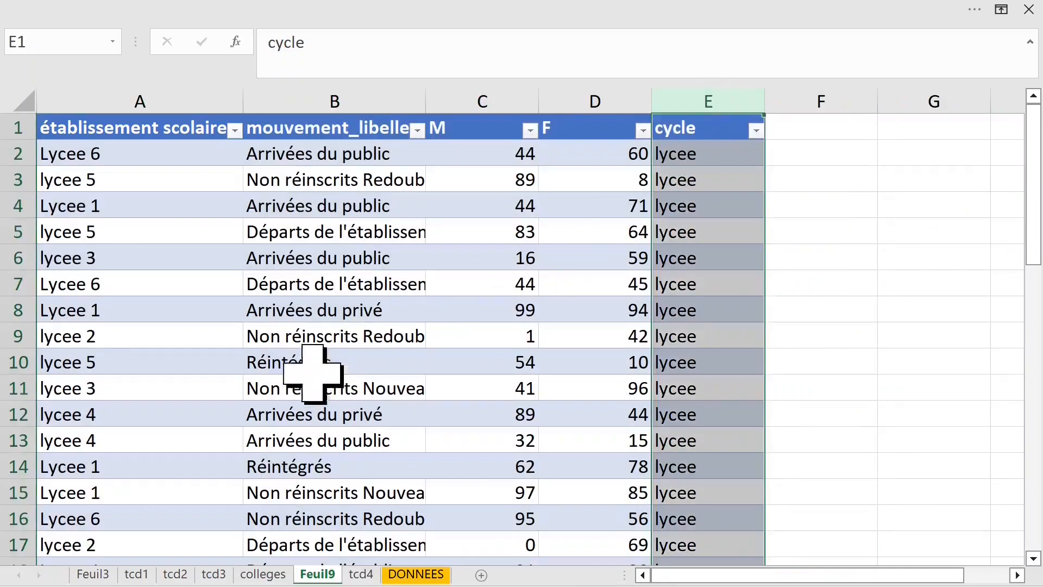
Rename the new lycee detail sheet as leslycees.
double_click(319, 576)
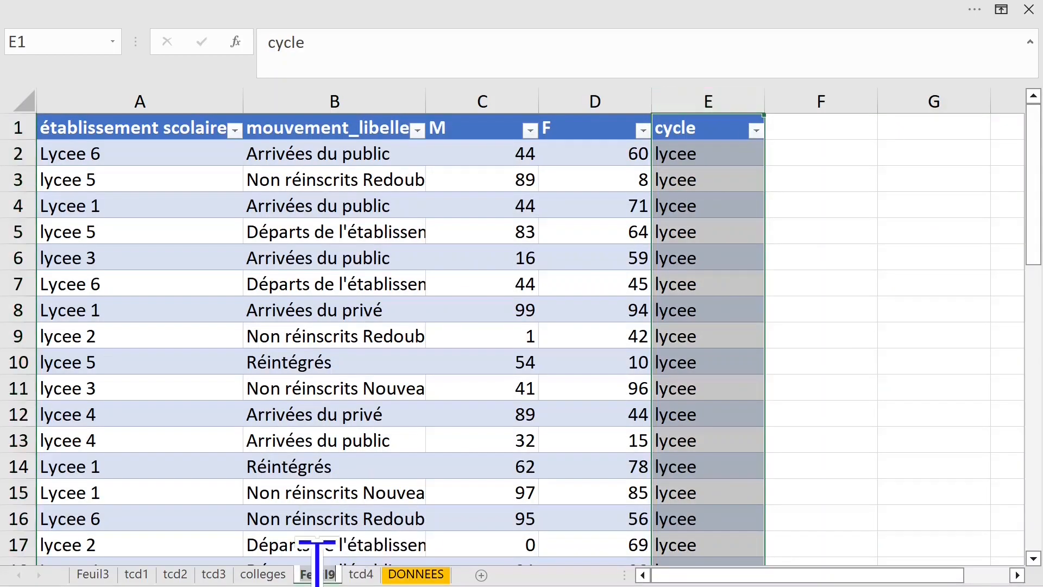
type("leslycees")
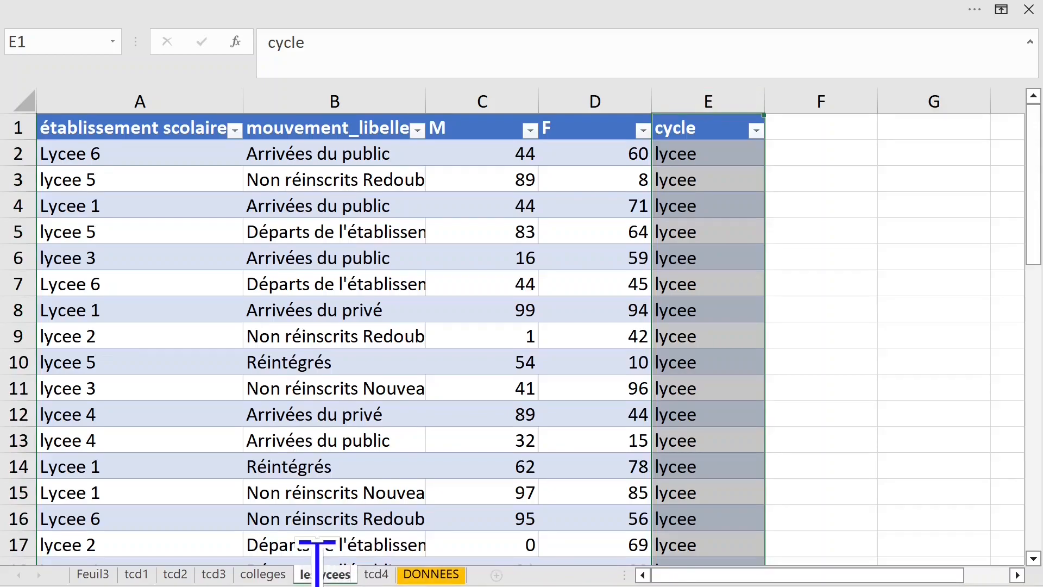
left_click(462, 388)
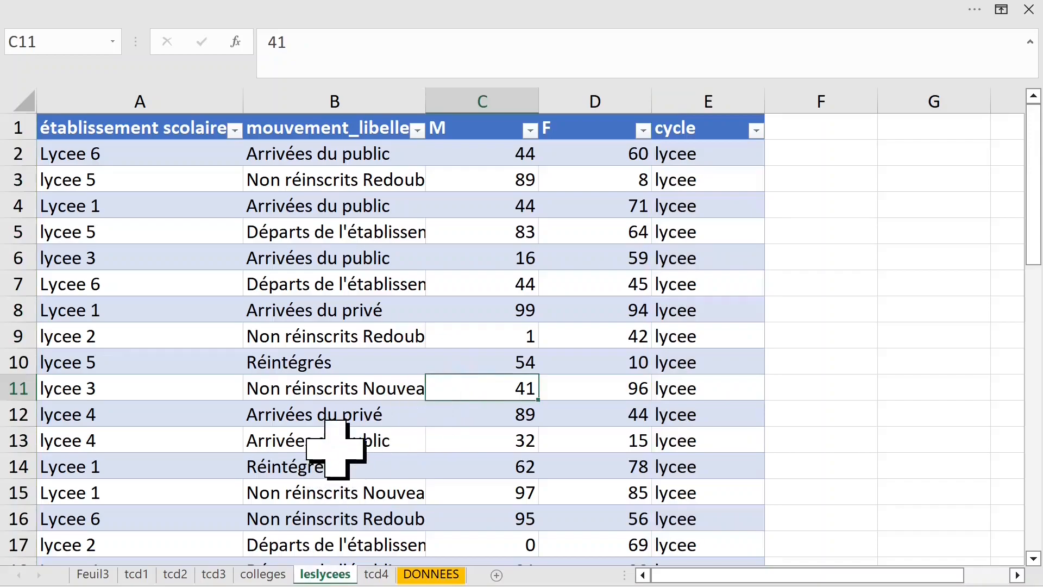
Examine the collège and lycee rows and the collège sums of M and F in the tcd4 PivotTable.
left_click(376, 574)
left_click(337, 212)
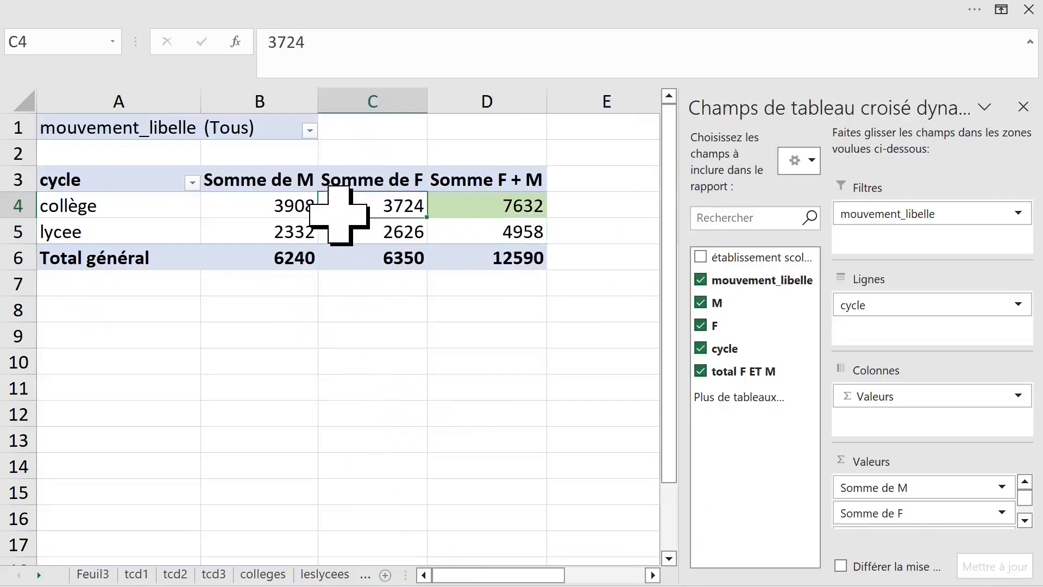
left_click(263, 207)
left_click(372, 203)
left_click(270, 202)
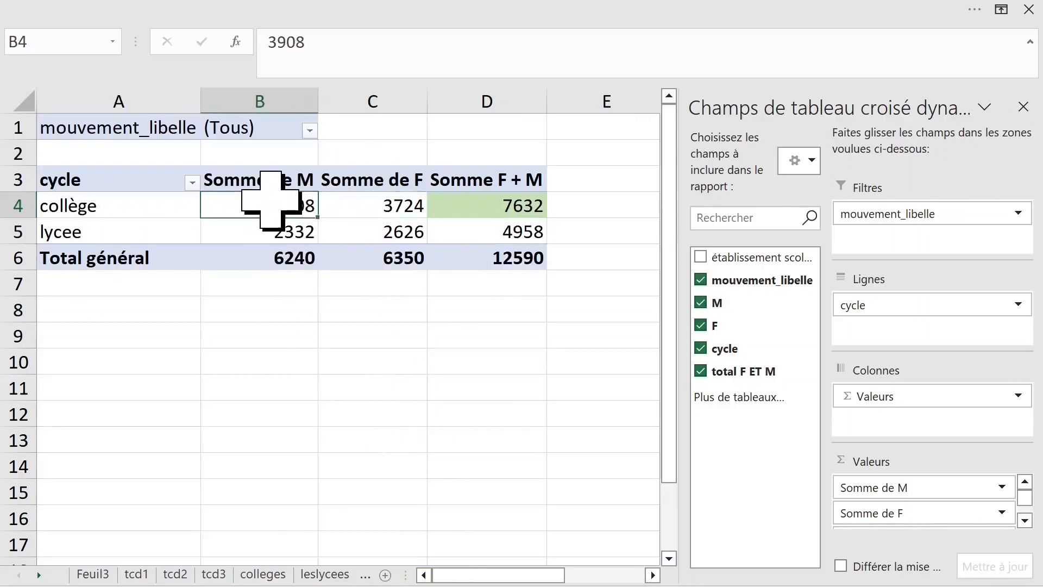
left_click(117, 207)
left_click(121, 233)
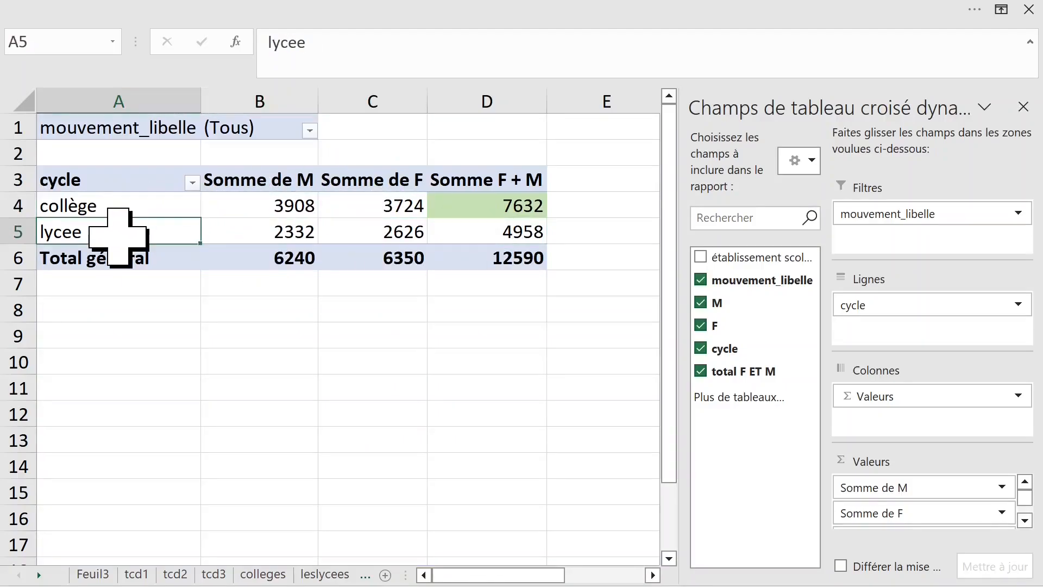
left_click(117, 206)
Hide the PivotTable field list and bring it back.
right_click(125, 207)
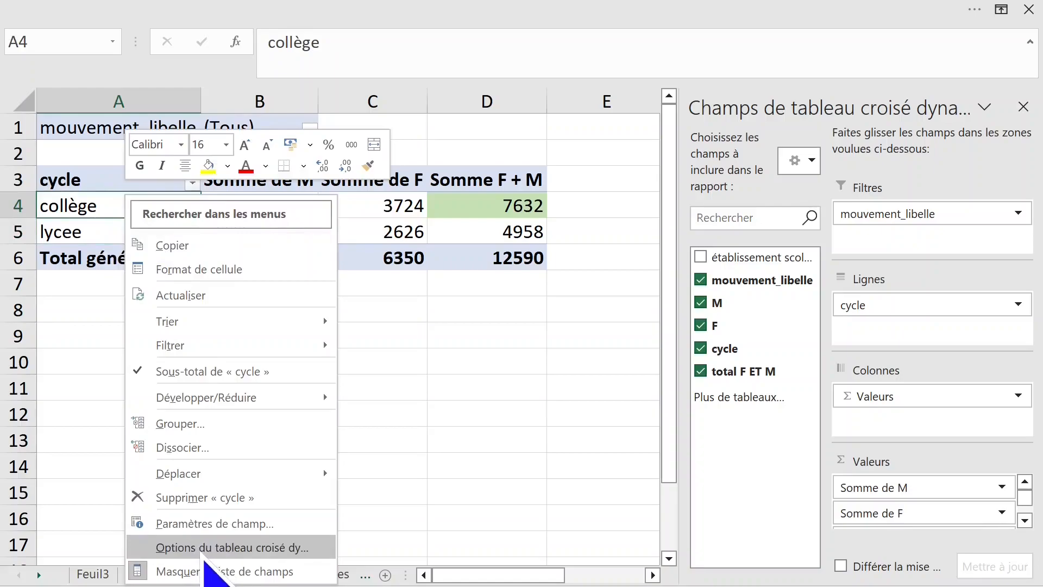
left_click(210, 571)
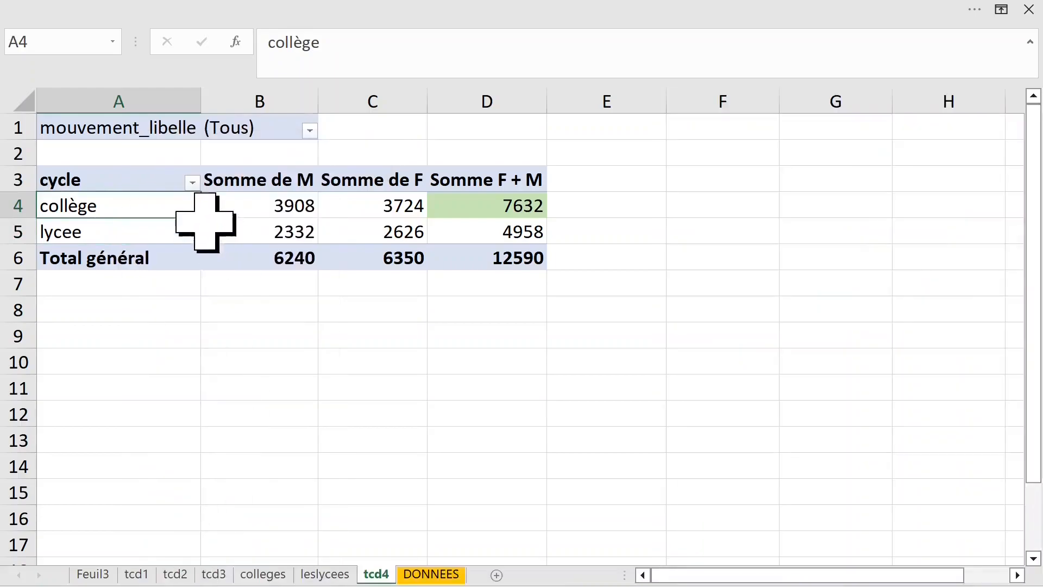
right_click(157, 210)
left_click(245, 570)
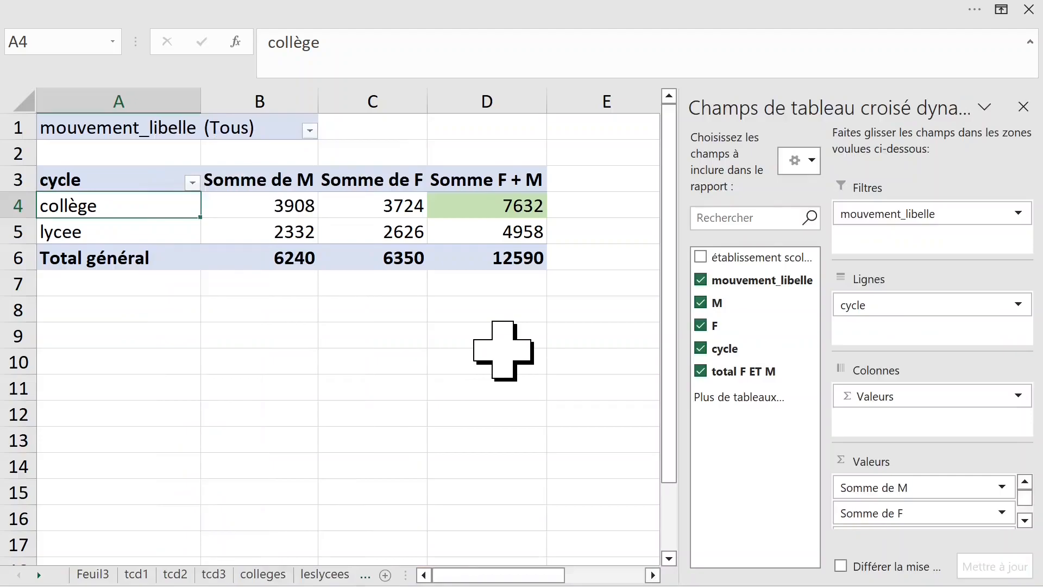
Remove M and F from the PivotTable values, keeping cycle in the rows, and move mouvement_libelle from the filters to the rows below cycle.
left_click(703, 352)
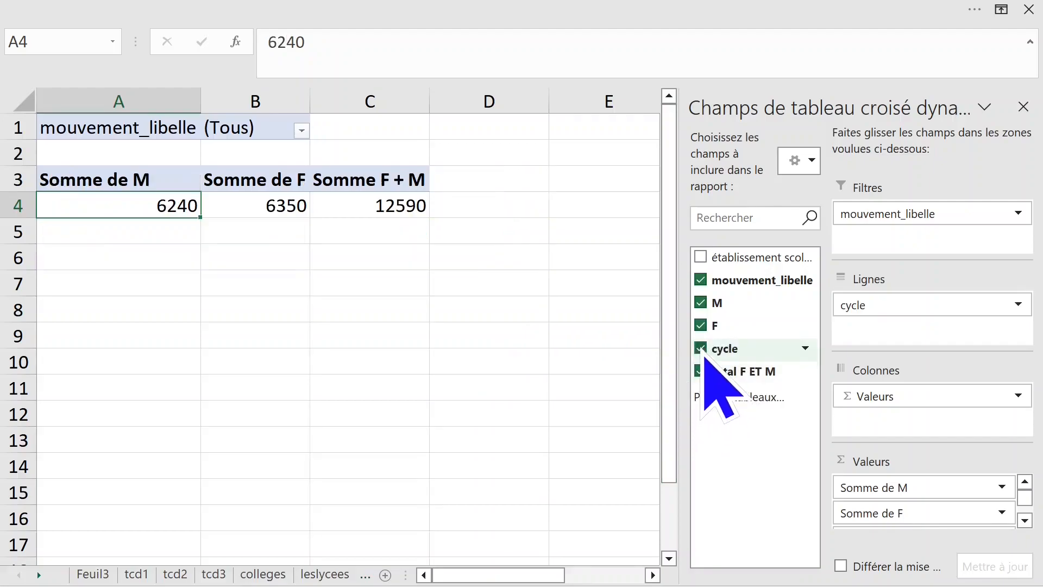
left_click(702, 325)
left_click(703, 313)
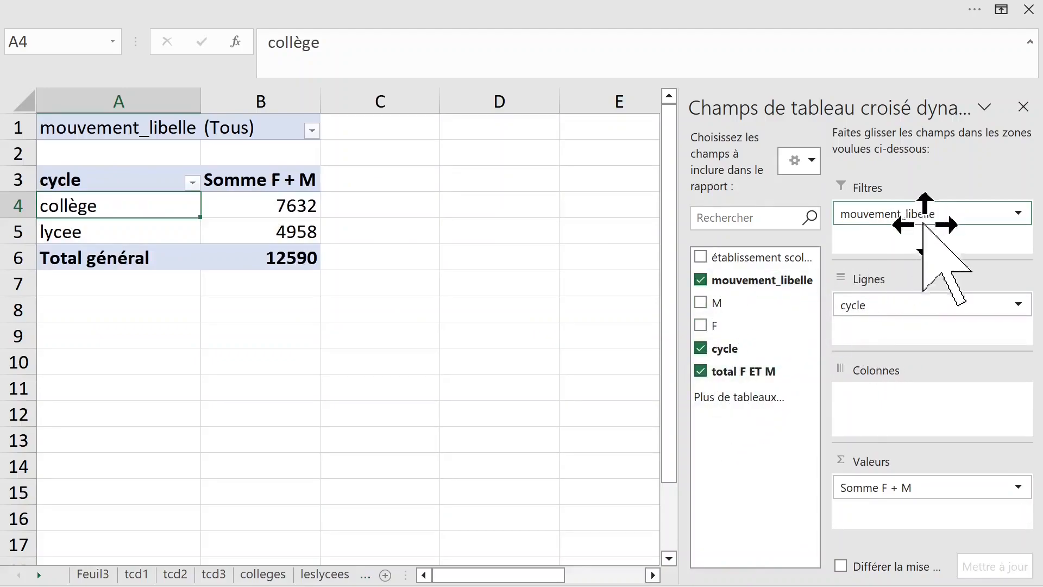
left_click_drag(926, 219, 906, 339)
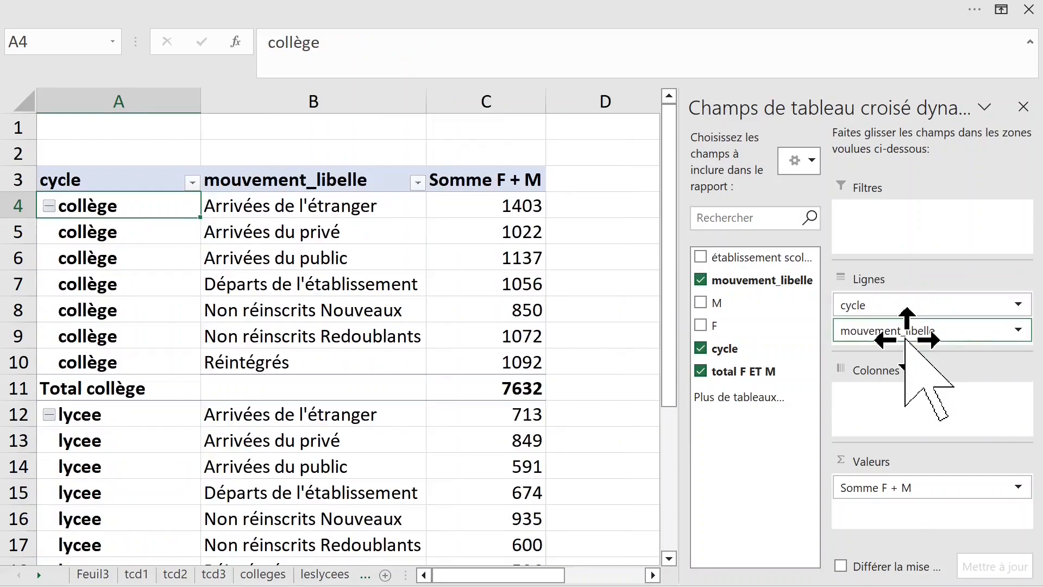
Examine the Somme F + M breakdown by mouvement_libelle for the collège cycle.
left_click(465, 259)
left_click(501, 205)
left_click(478, 280)
left_click(332, 211)
left_click(497, 204)
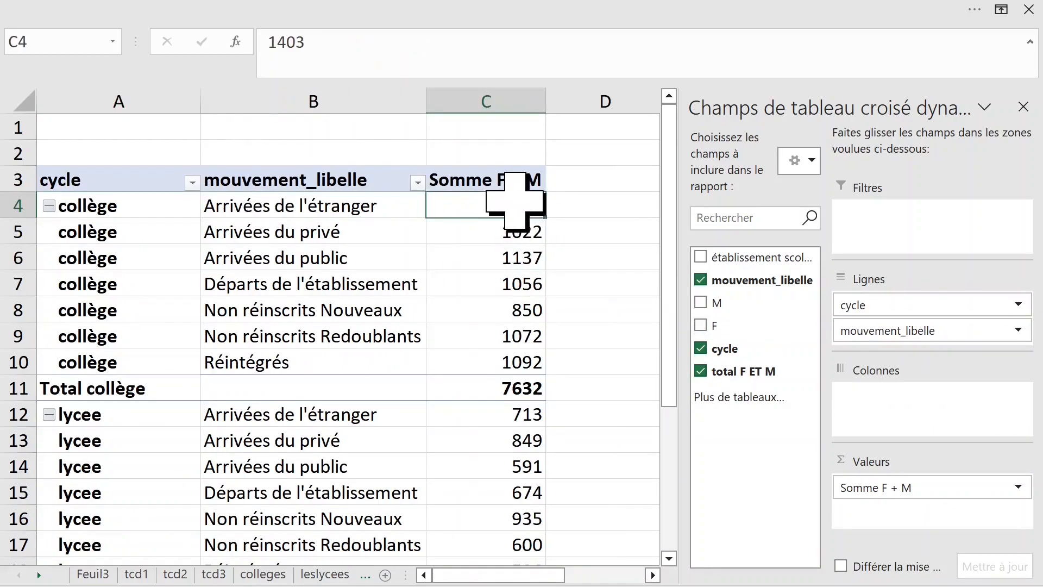
left_click(499, 178)
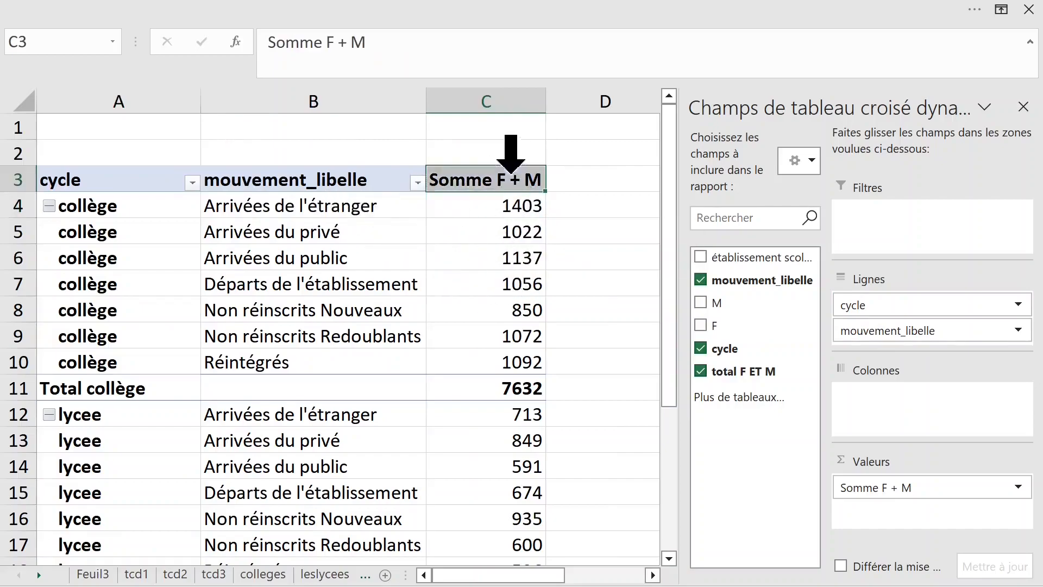
left_click(338, 205)
left_click(93, 232)
left_click(140, 205)
left_click(538, 239)
left_click(130, 206)
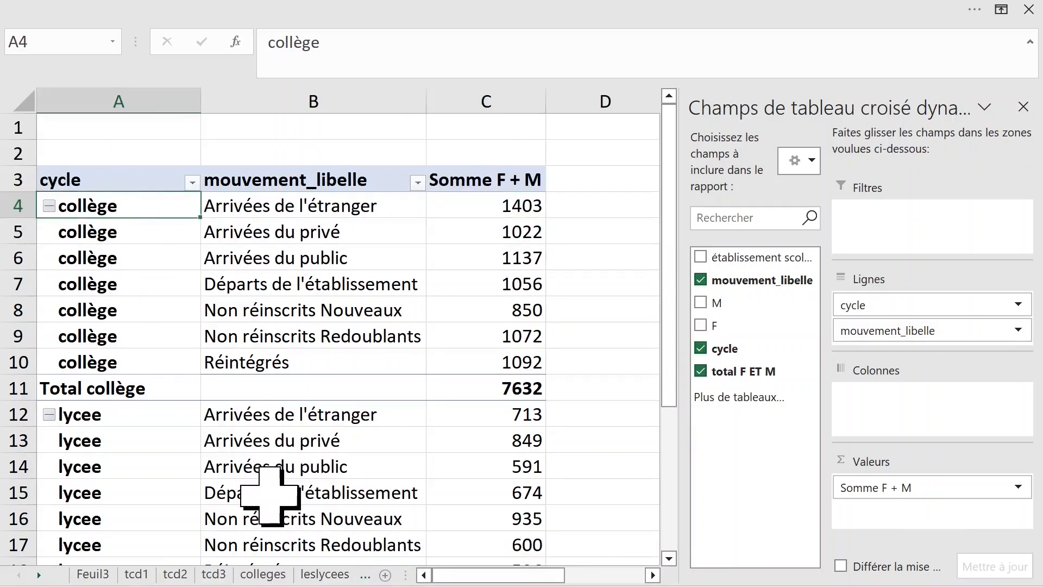
right_click(264, 574)
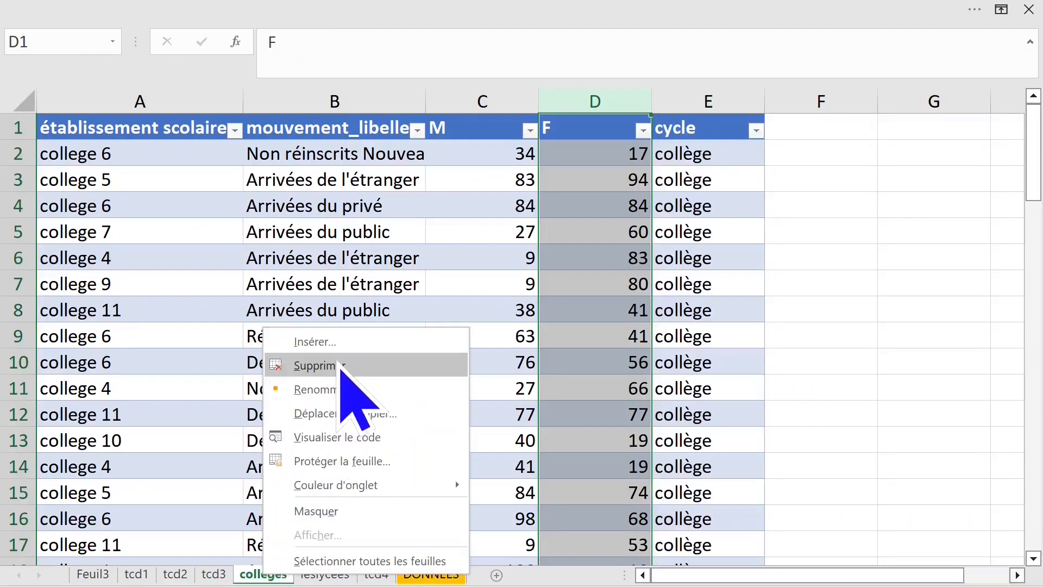
key("Escape")
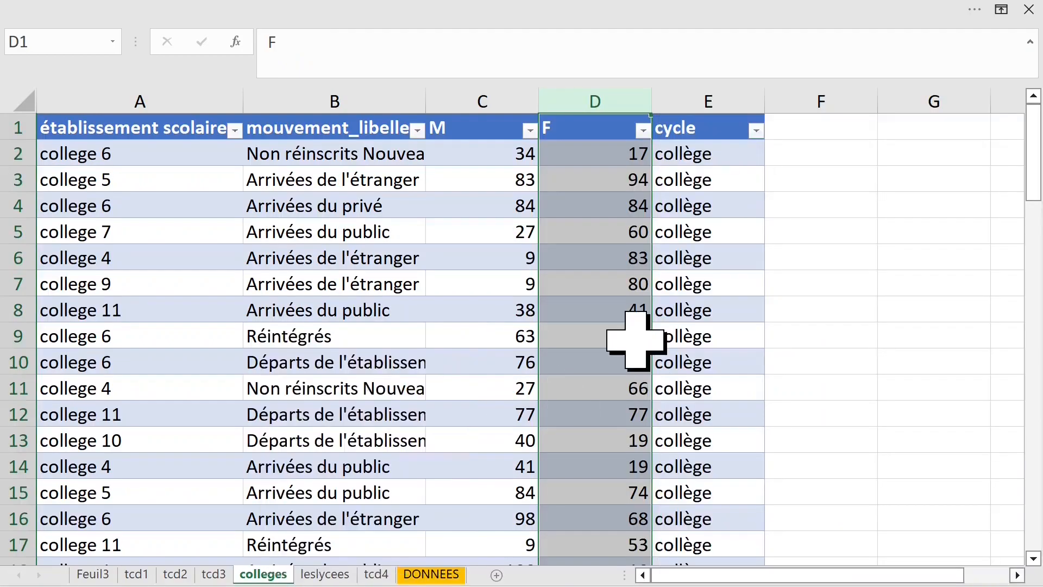
left_click(341, 578)
right_click(340, 578)
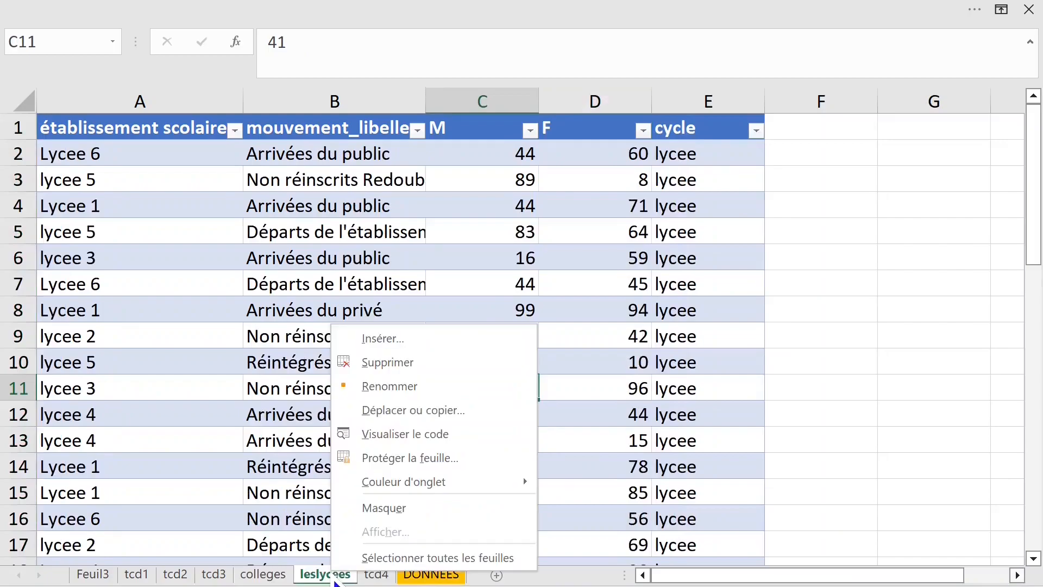
left_click(383, 577)
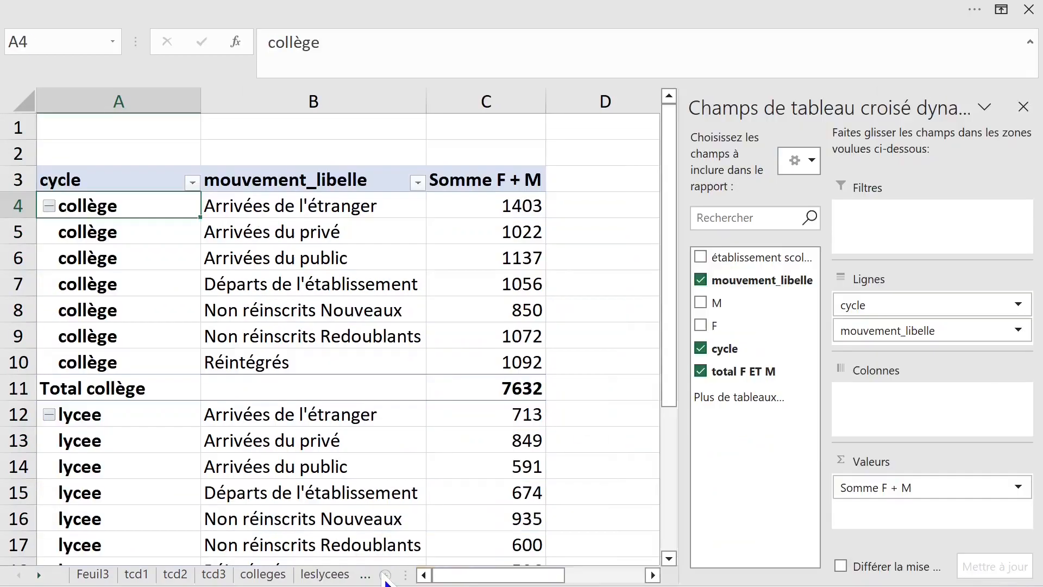
Check the collège movement types and their Somme F + M values on tcd4, and close the PivotTable field list.
left_click(298, 318)
left_click(310, 250)
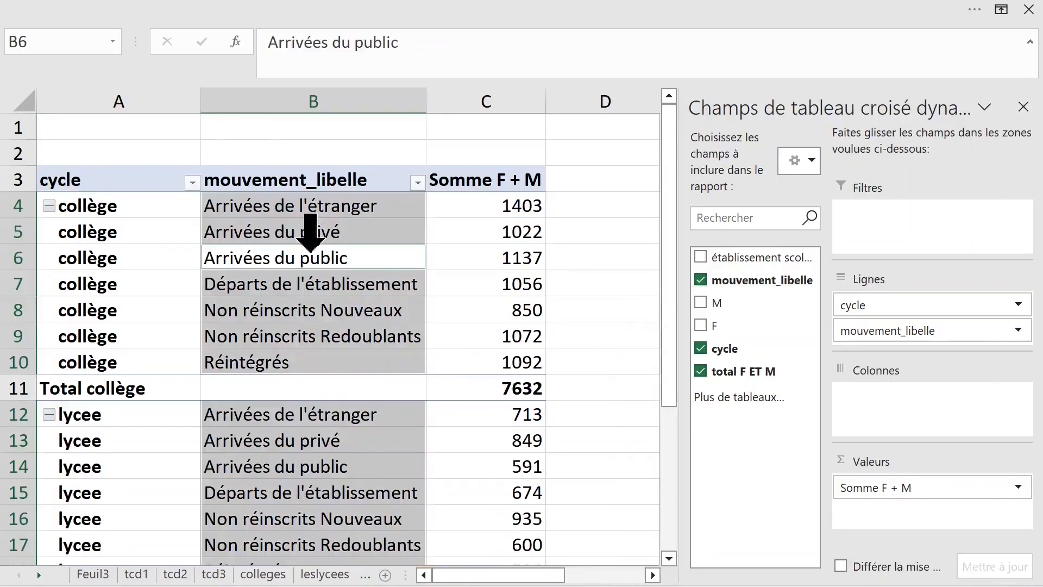
left_click(507, 214)
left_click(489, 233)
left_click(490, 209)
left_click(490, 253)
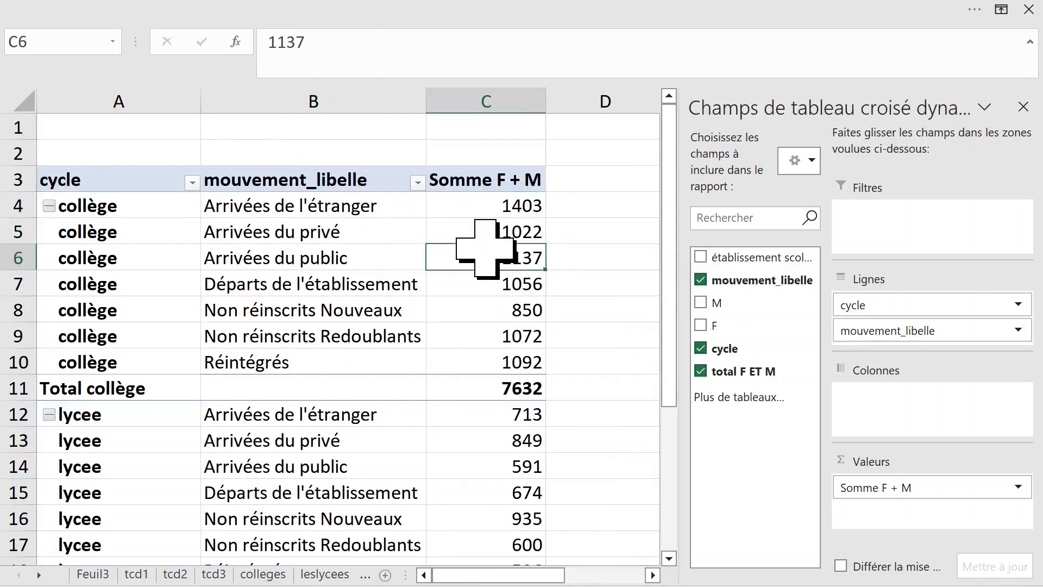
left_click(1023, 107)
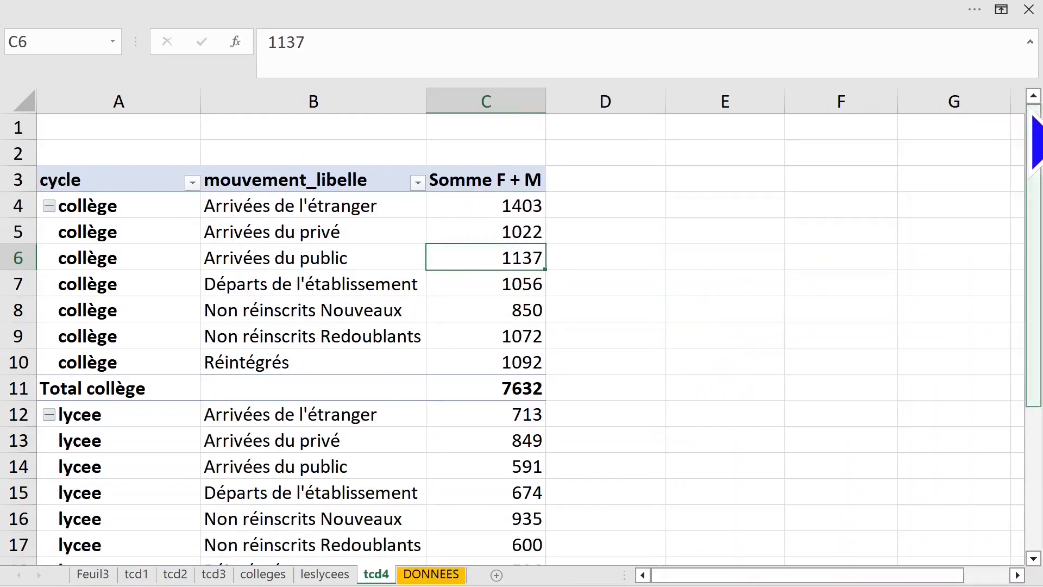